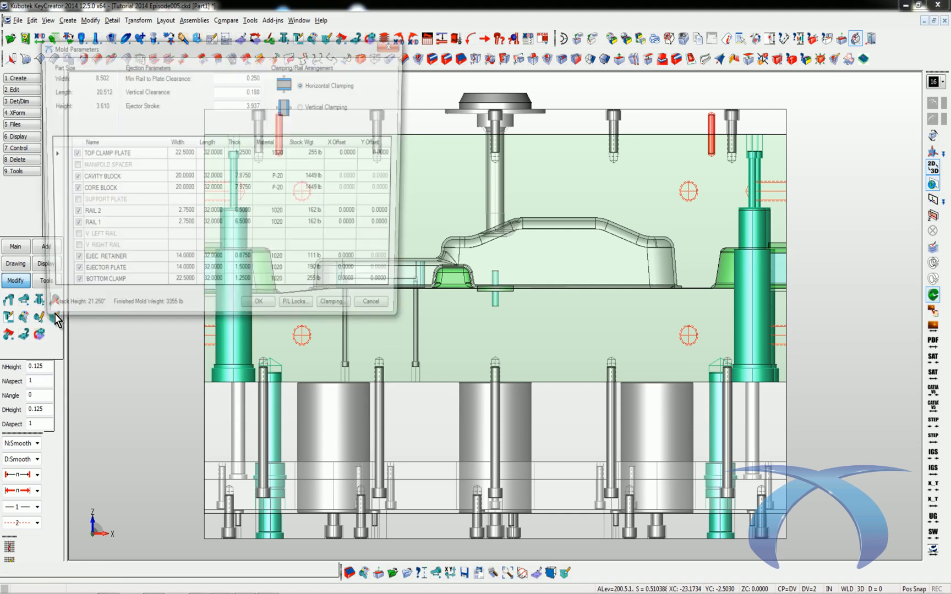
# Open the P/L Locks setup from the mold parameters and unfreeze the core block's overall 7.975 height dimension in Section AA.
pyautogui.moveTo(196, 47); pyautogui.dragTo(242, 82)
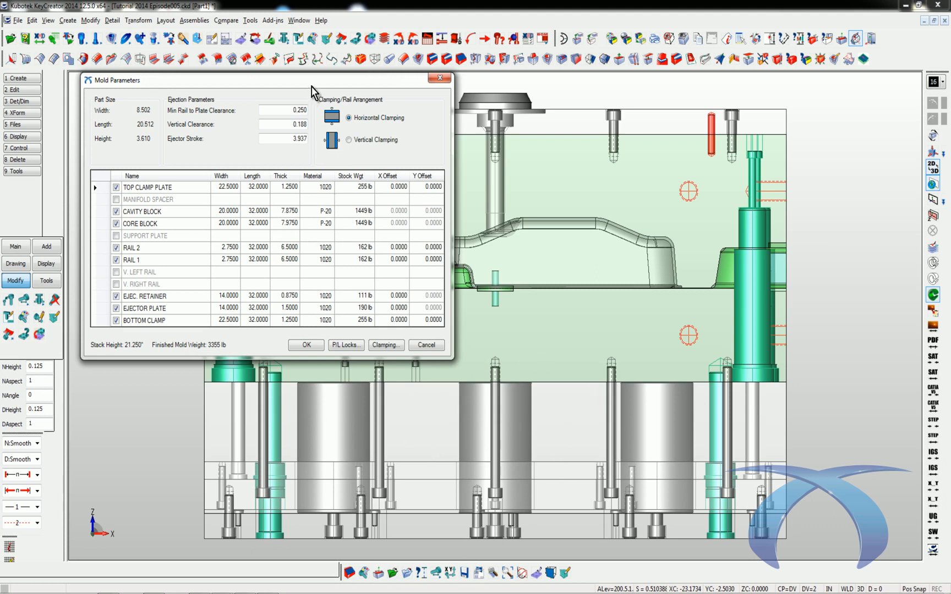
pyautogui.click(351, 347)
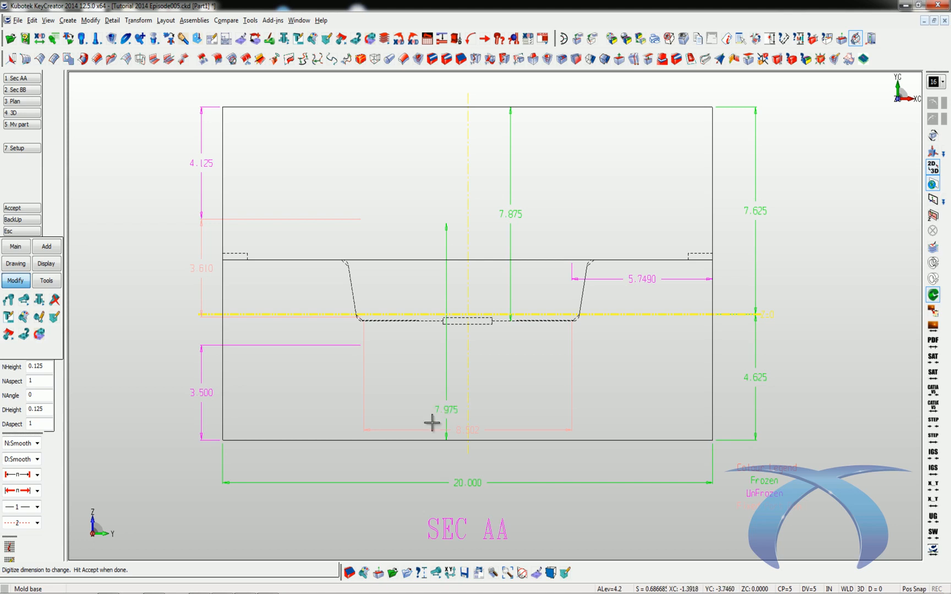
pyautogui.click(446, 410)
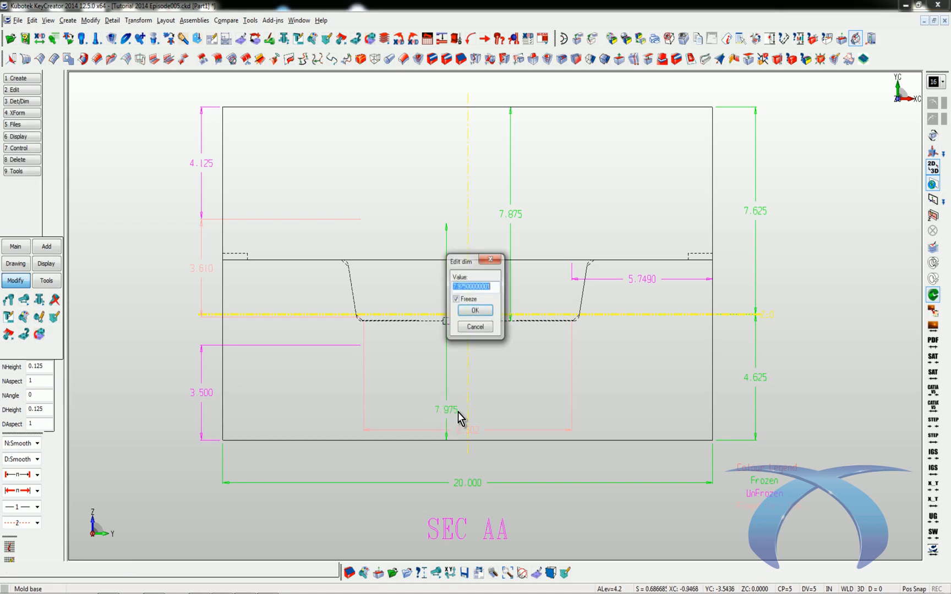
pyautogui.click(455, 300)
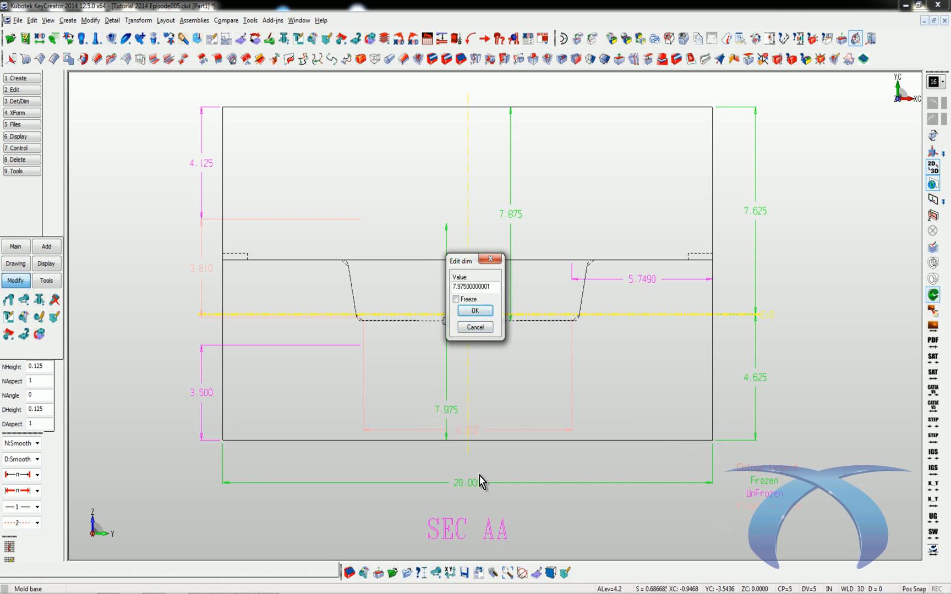
pyautogui.click(475, 311)
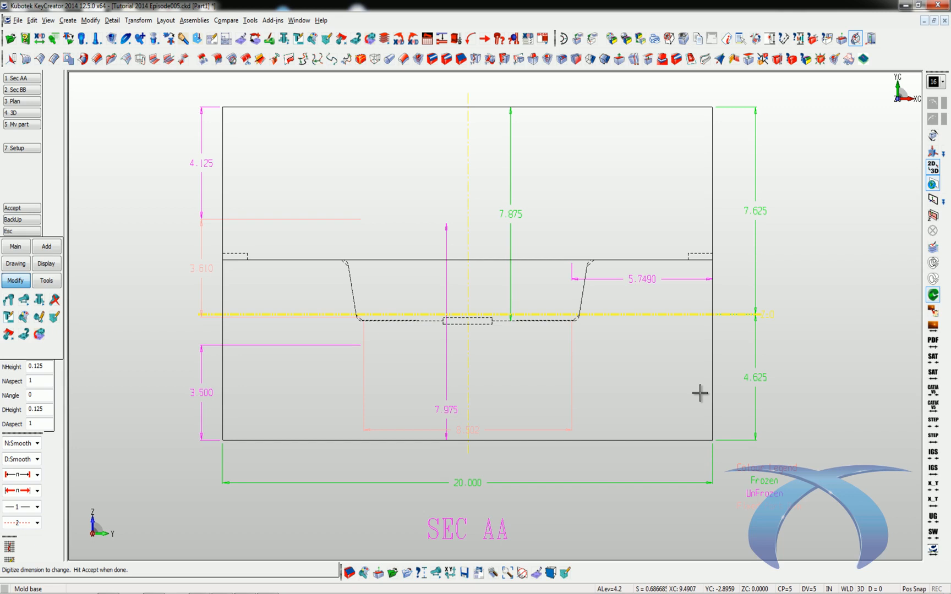
# Set the frozen 4.625 core dimension in Section AA to 4.625+2 and rebuild the mold with the updated parameters.
pyautogui.click(757, 378)
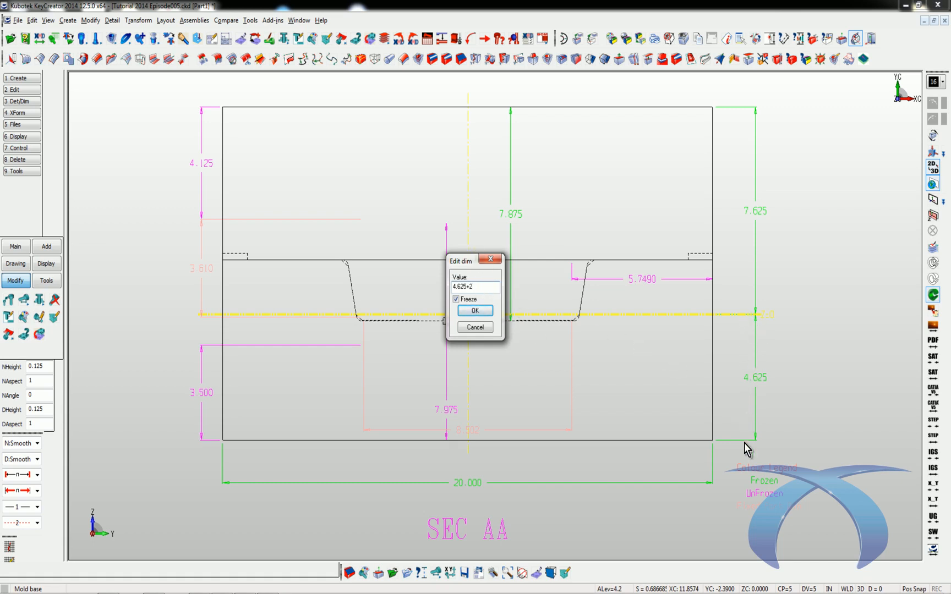
pyautogui.click(475, 311)
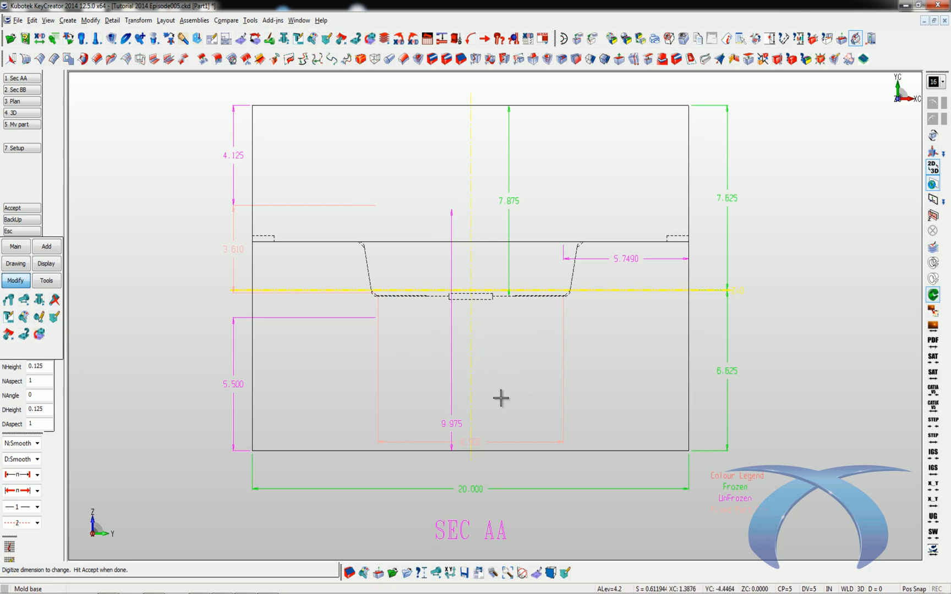
pyautogui.press('Return')
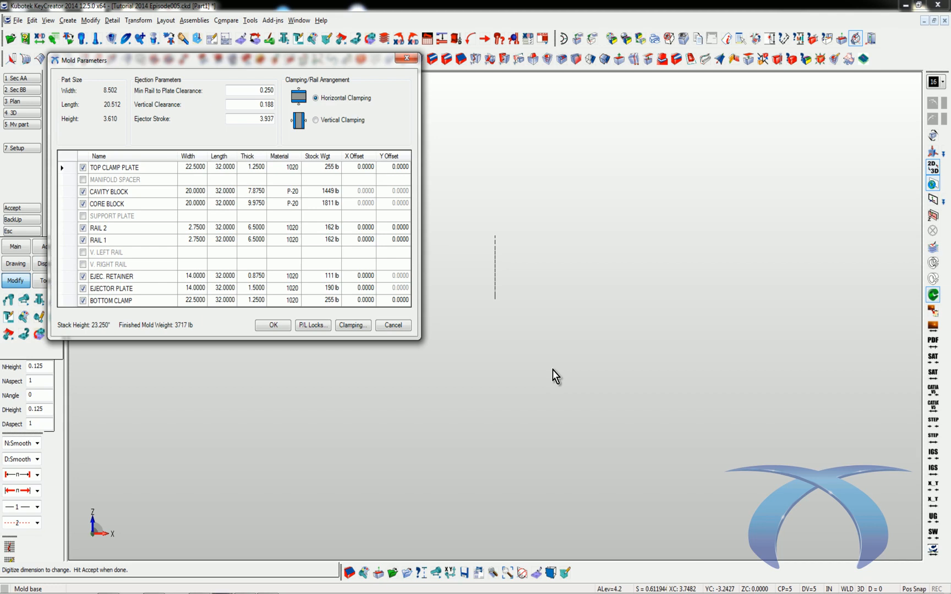
pyautogui.click(274, 325)
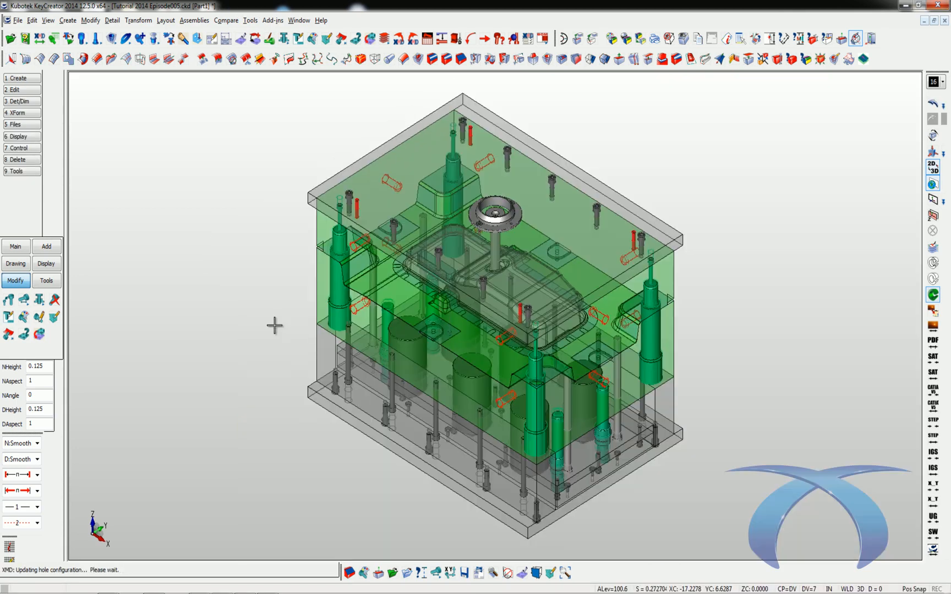
# Examine the rebuilt mold in 3D and review the plate and component sizes in the bill of materials.
pyautogui.moveTo(670, 403); pyautogui.dragTo(540, 297, button='middle')
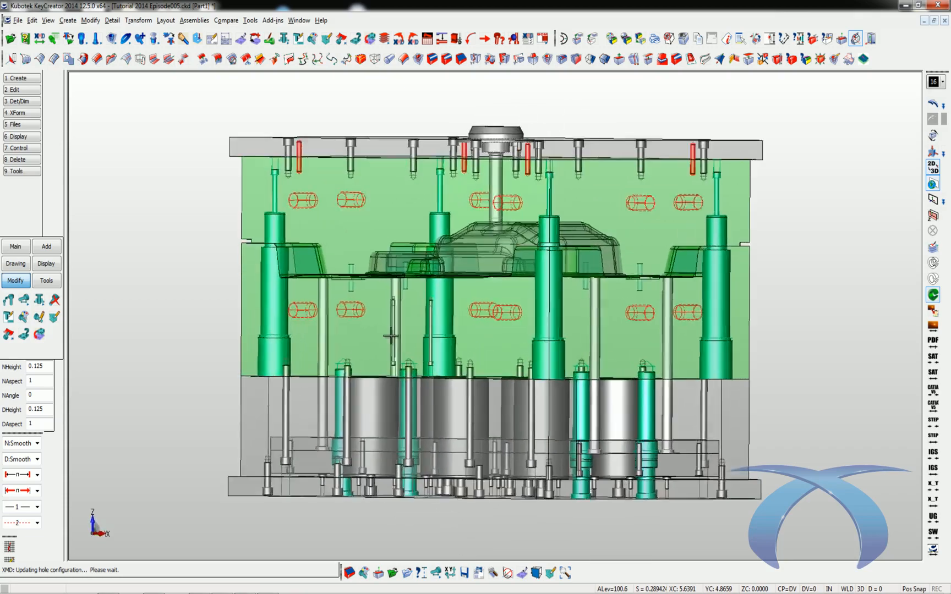
pyautogui.scroll(5, 614, 397)
pyautogui.scroll(-8, 577, 433)
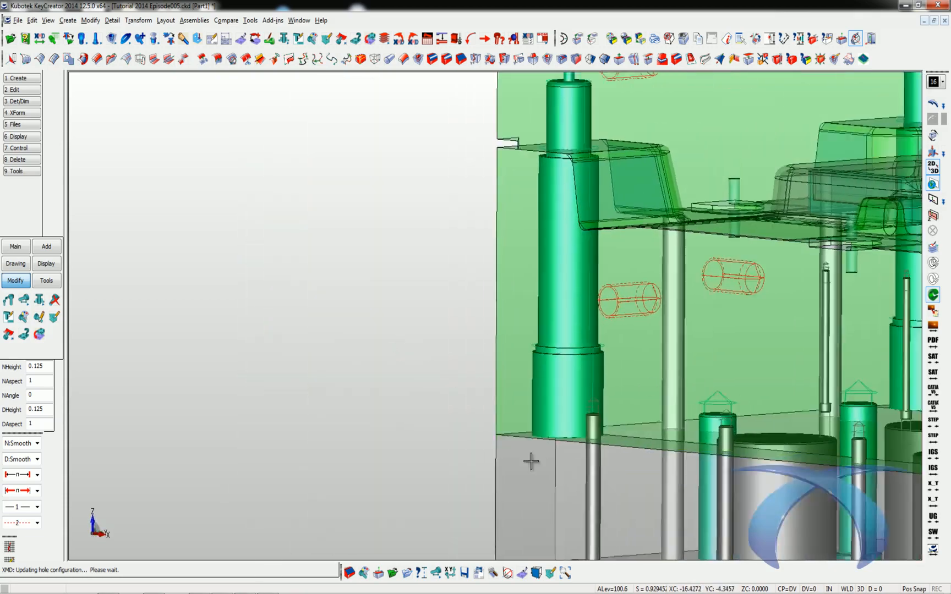
pyautogui.moveTo(471, 484); pyautogui.dragTo(632, 433, button='middle')
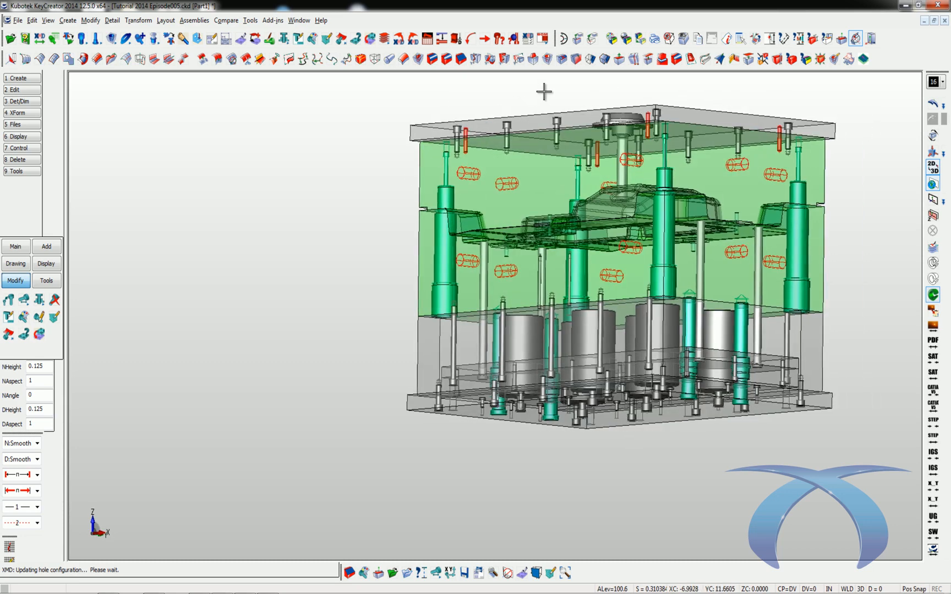
pyautogui.click(543, 38)
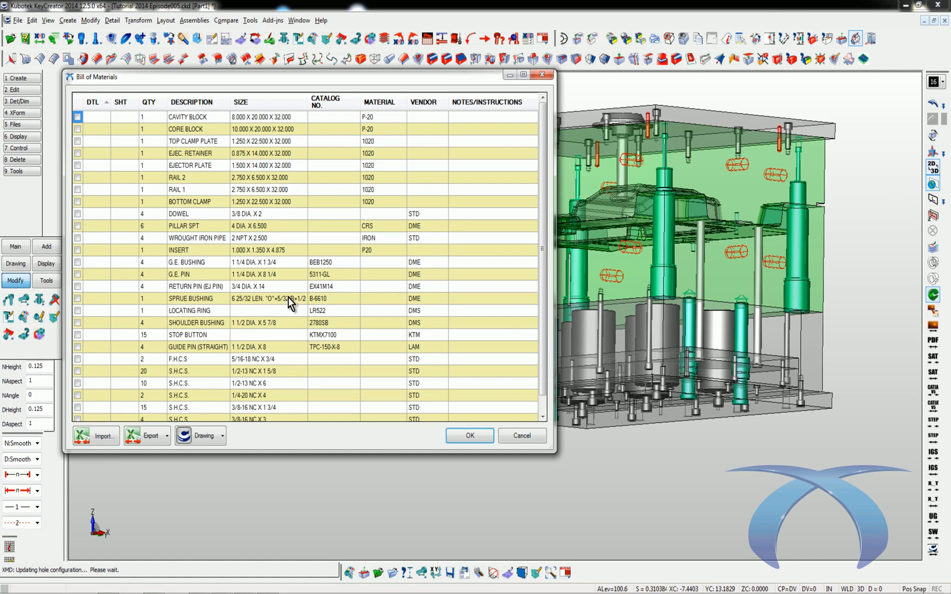
pyautogui.click(469, 437)
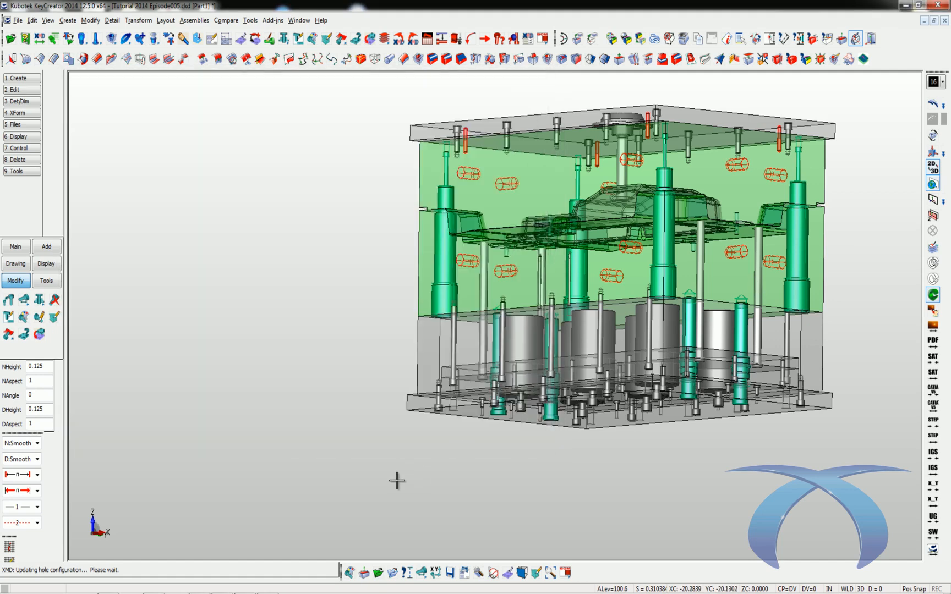
# Inspect the insert's screws from the front and in 3D, and isolate the CORE BLOCK and INSERT plates.
pyautogui.hotkey('alt', '2')
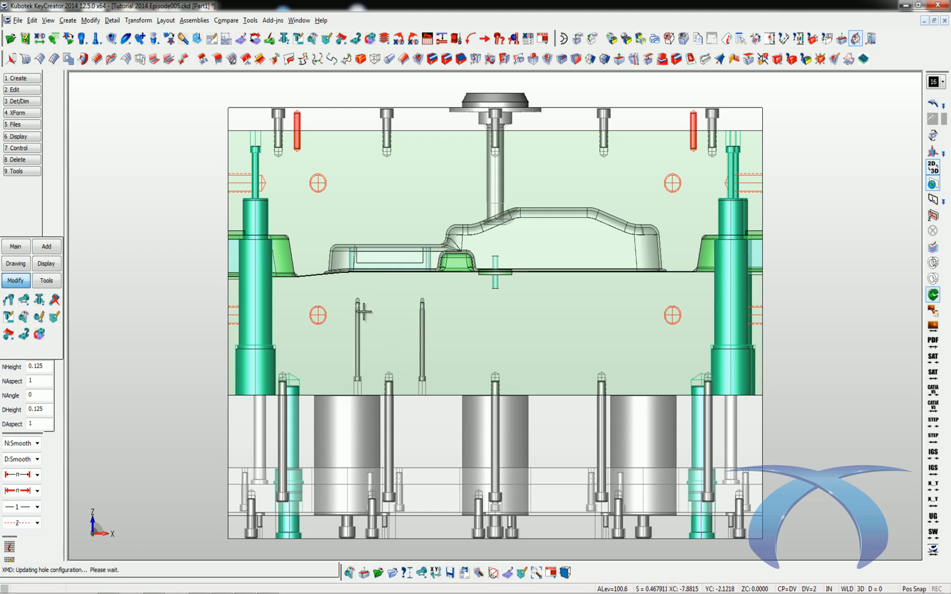
pyautogui.moveTo(386, 361); pyautogui.dragTo(433, 355, button='middle')
pyautogui.scroll(5, 452, 345)
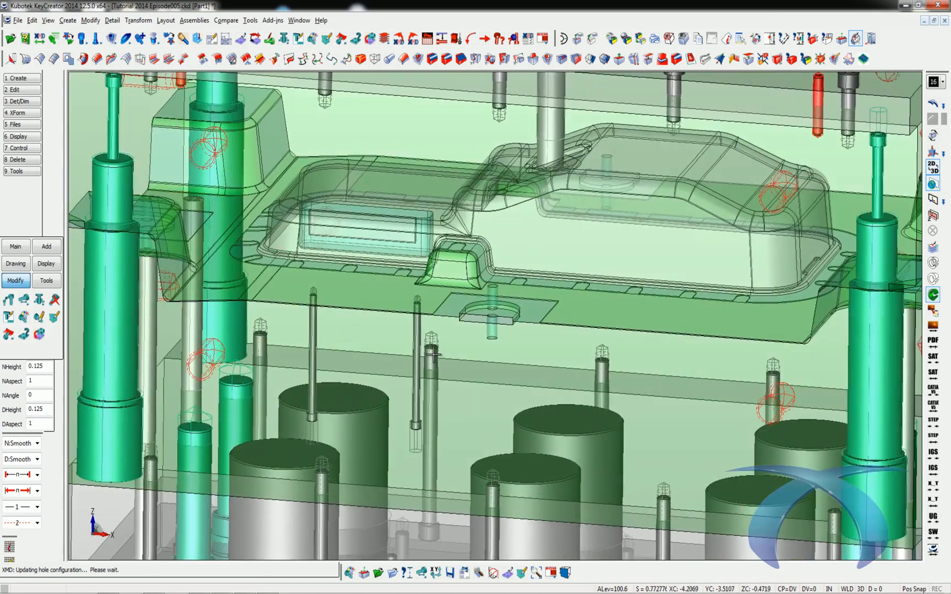
pyautogui.scroll(-3, 433, 354)
pyautogui.scroll(6, 433, 355)
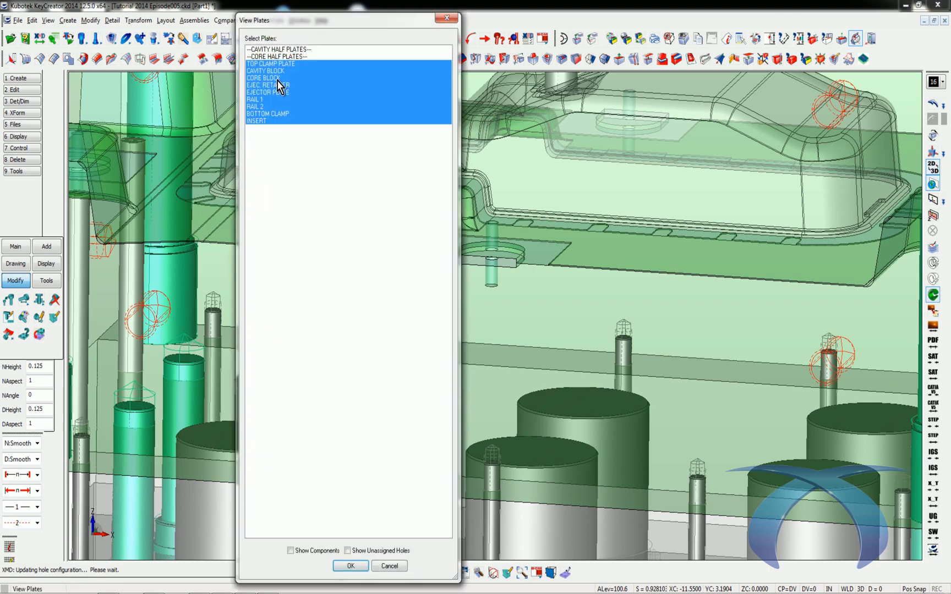
pyautogui.click(278, 78)
pyautogui.keyDown('ctrl'); pyautogui.click(264, 122); pyautogui.keyUp('ctrl')
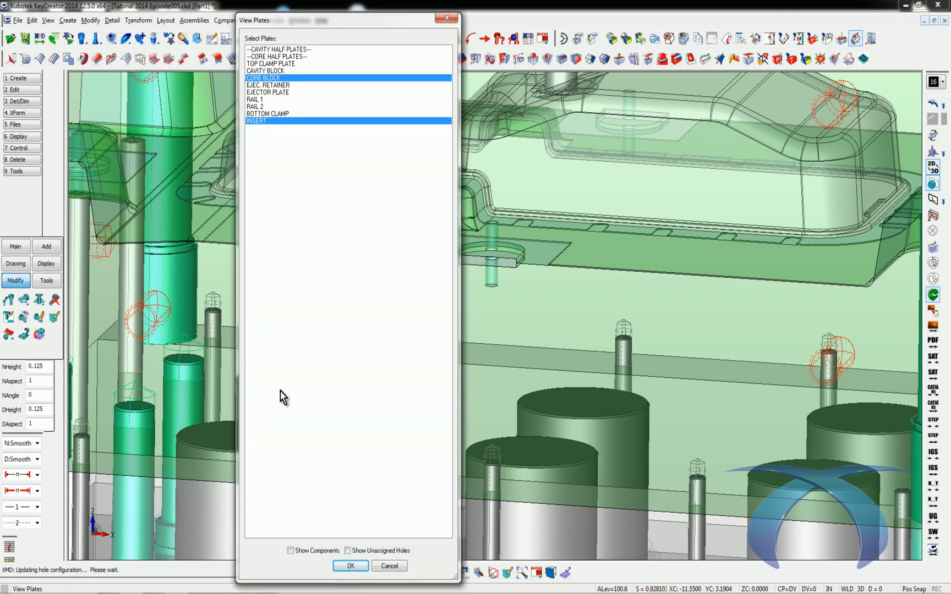
pyautogui.click(349, 566)
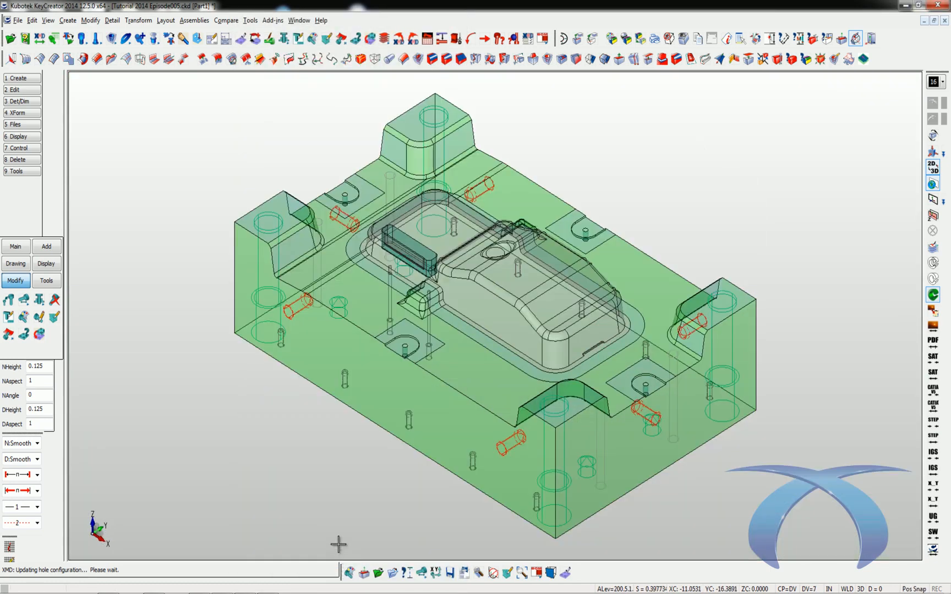
# Show the components that belong to the isolated core block and insert.
pyautogui.scroll(5, 337, 541)
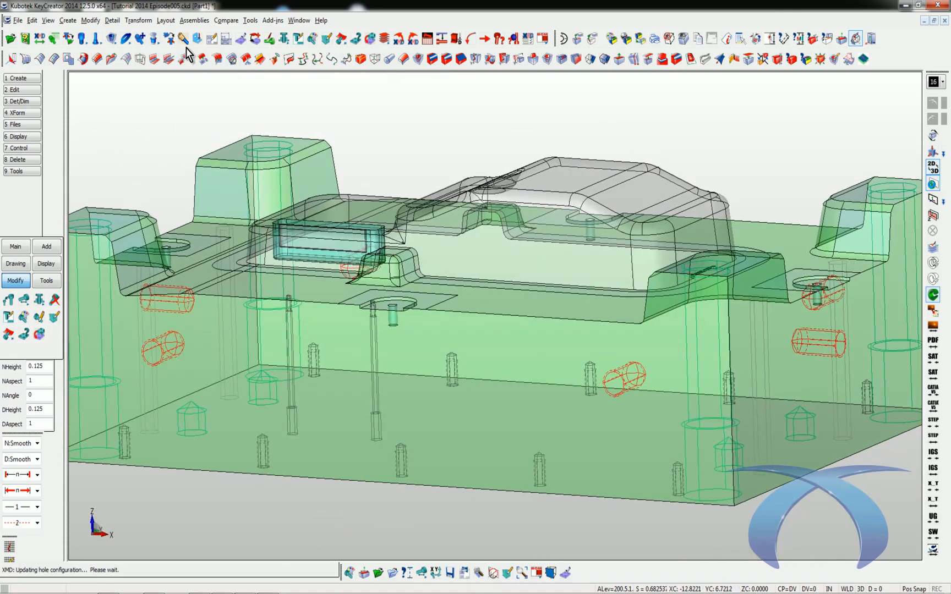
pyautogui.click(240, 42)
pyautogui.click(304, 547)
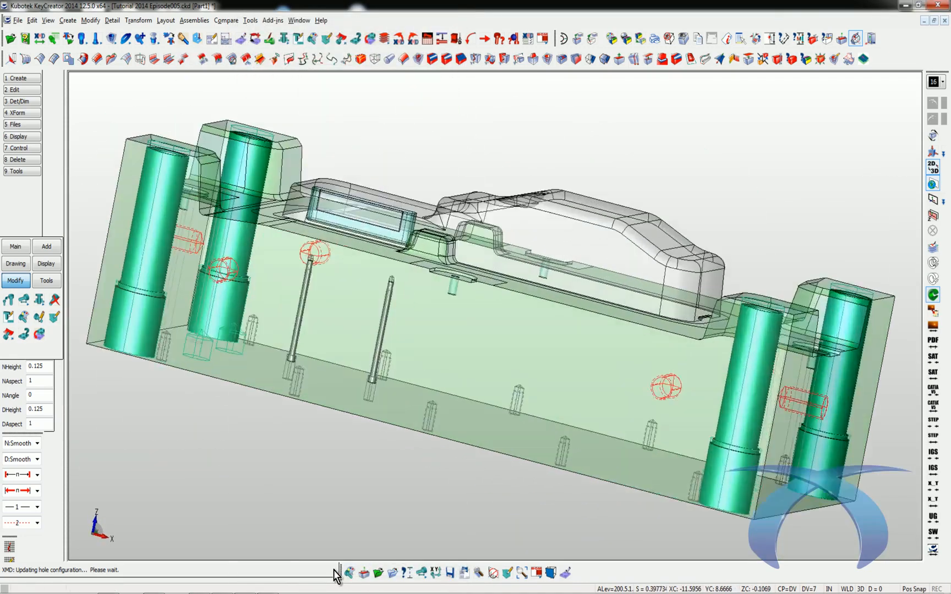
# Redefine all screws of the insert's 1/4 S.H.C.S. type, with the head side on the core block's bottom face and a blind thread starting at the insert's bottom.
pyautogui.scroll(-2, 358, 517)
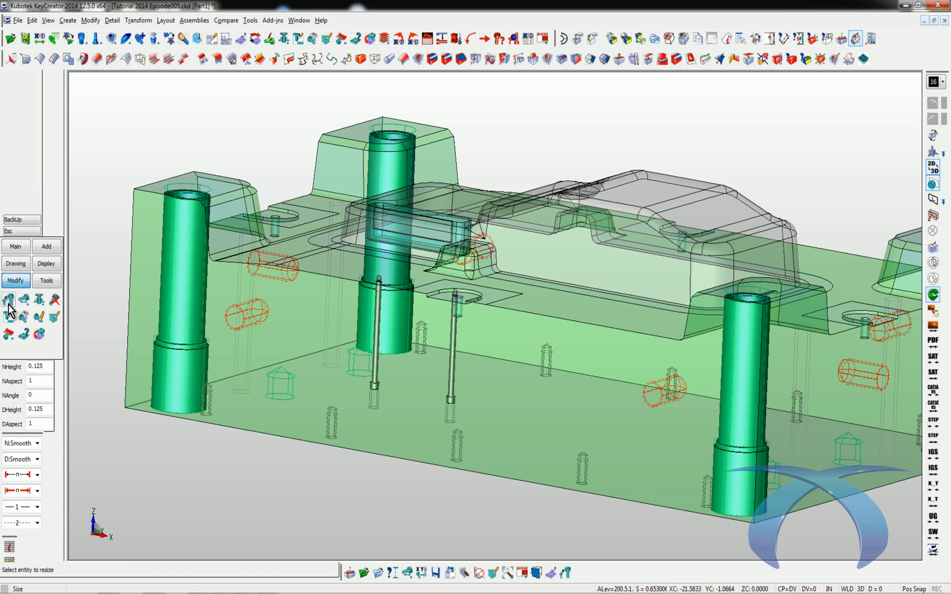
pyautogui.click(381, 379)
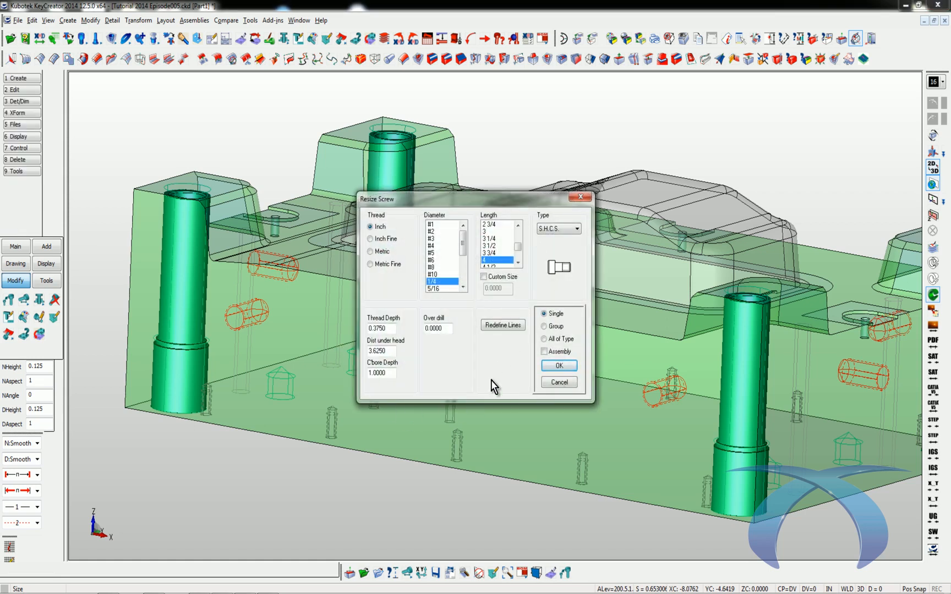
pyautogui.click(548, 340)
pyautogui.click(502, 325)
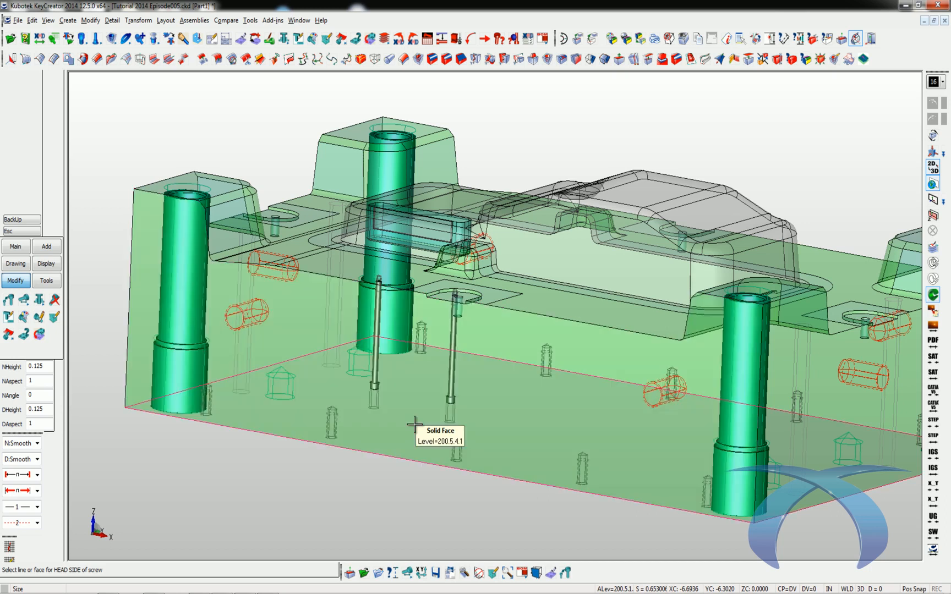
pyautogui.click(414, 424)
pyautogui.scroll(3, 415, 424)
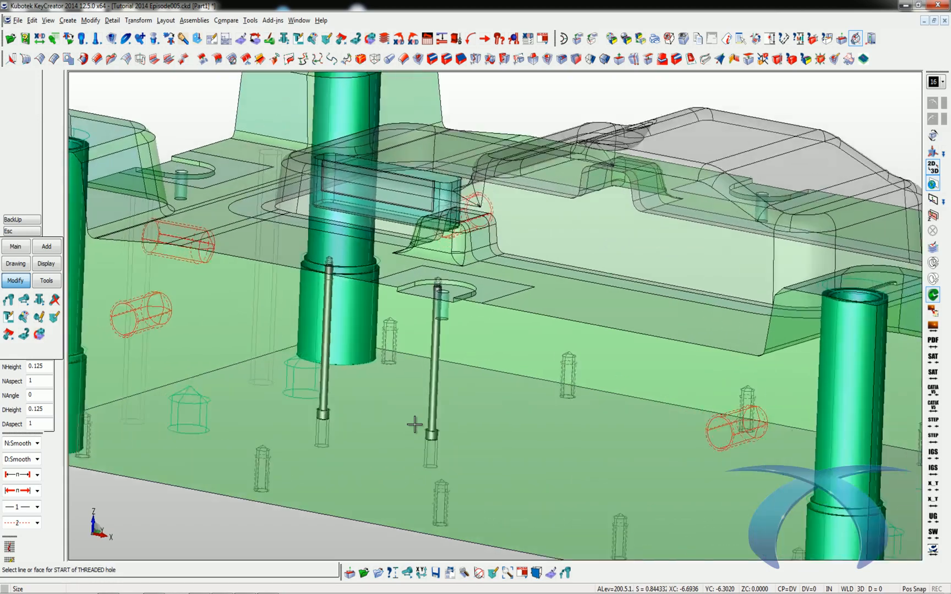
pyautogui.scroll(5, 414, 425)
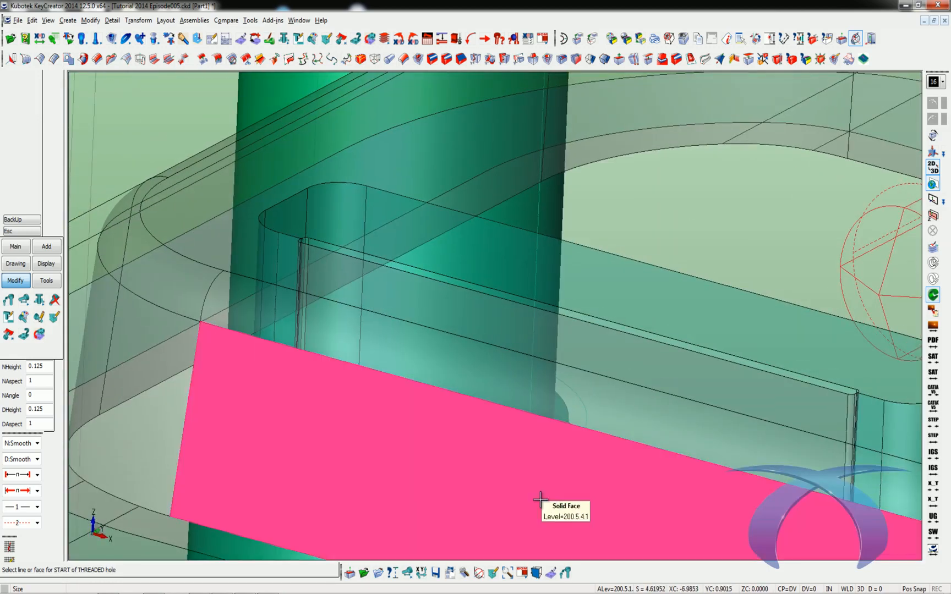
pyautogui.click(575, 500)
pyautogui.click(575, 500)
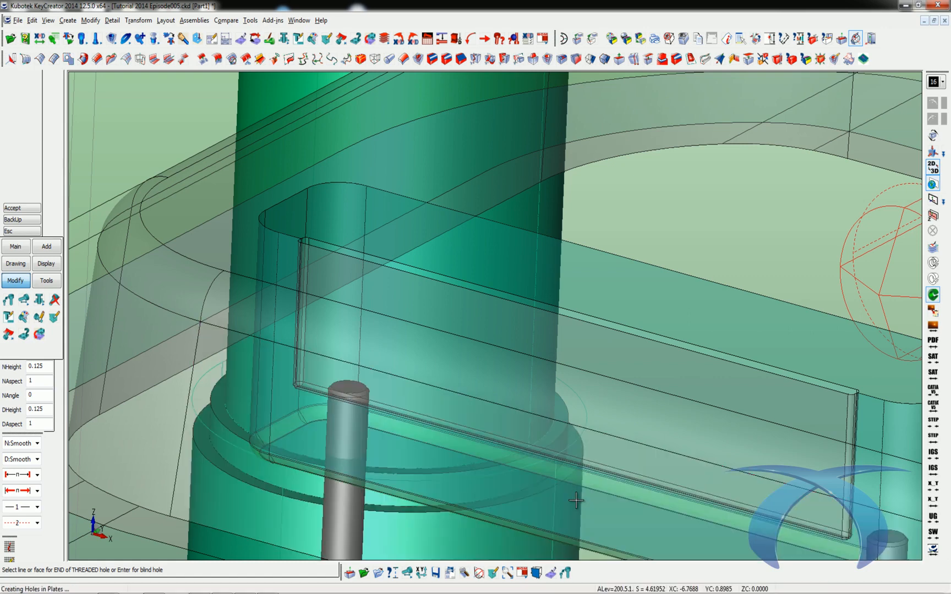
pyautogui.hotkey('ctrl', 'a')
pyautogui.press('Escape')
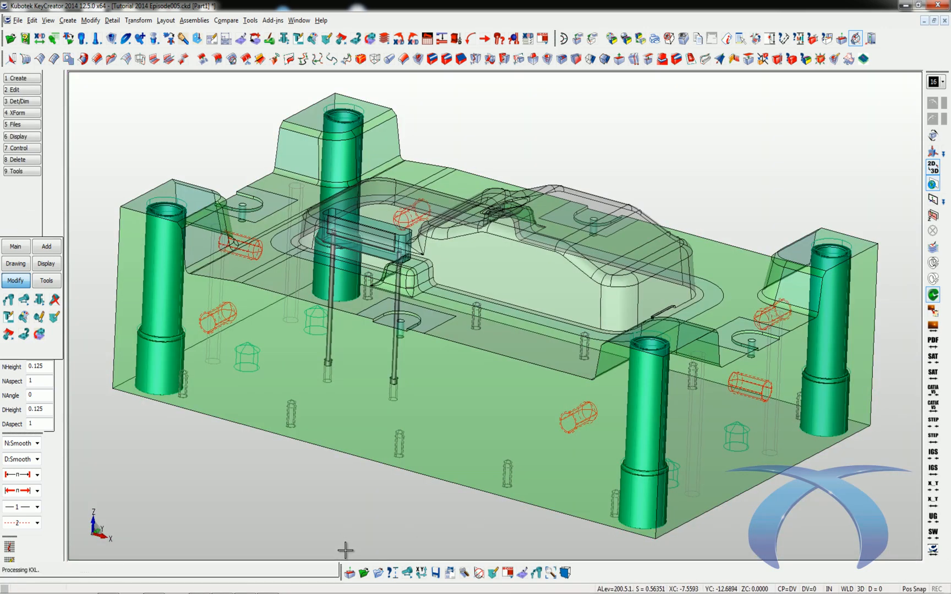
# Check the redefined insert screws in the front view and the Section BB drawing, and save the part file.
pyautogui.hotkey('ctrl', '2')
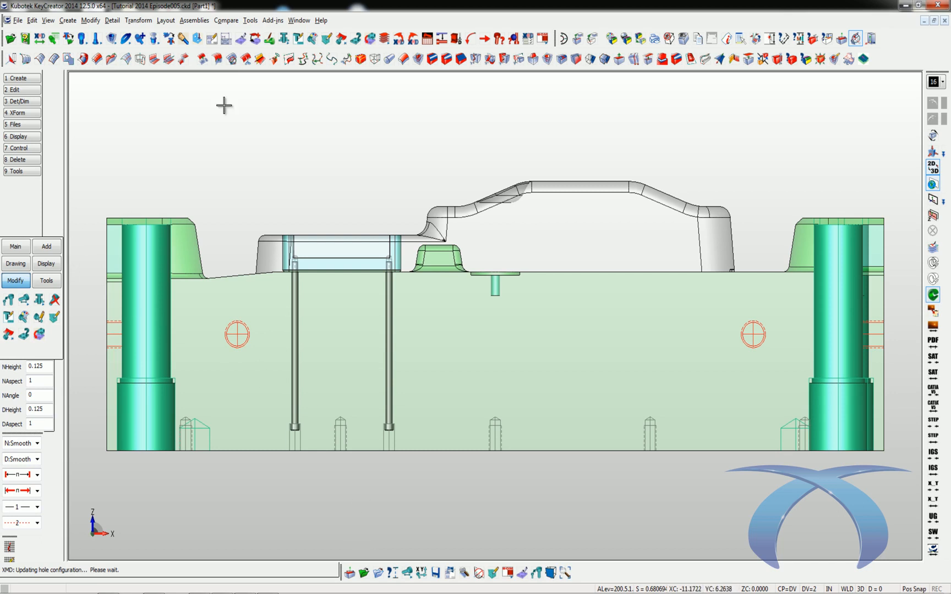
pyautogui.press('Escape')
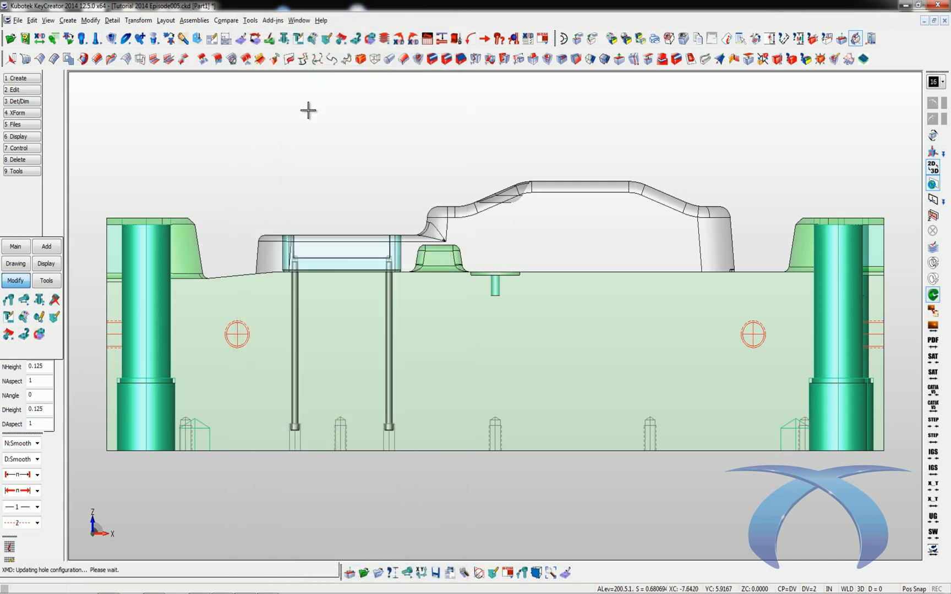
pyautogui.hotkey('ctrl', 'd')
pyautogui.doubleClick(242, 311)
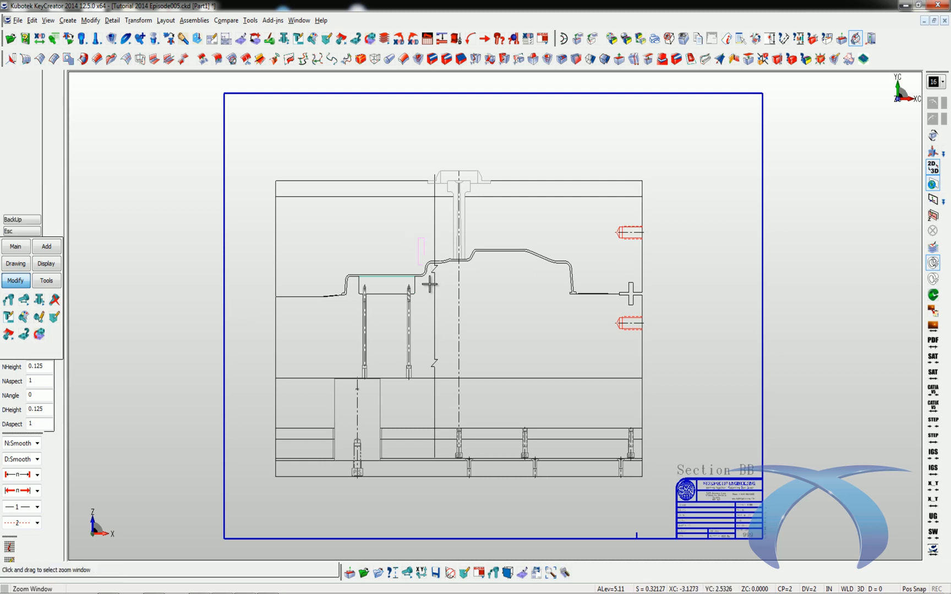
pyautogui.scroll(3, 522, 375)
pyautogui.press('capslock')
pyautogui.press('capslock')
pyautogui.press('capslock')
pyautogui.press('capslock')
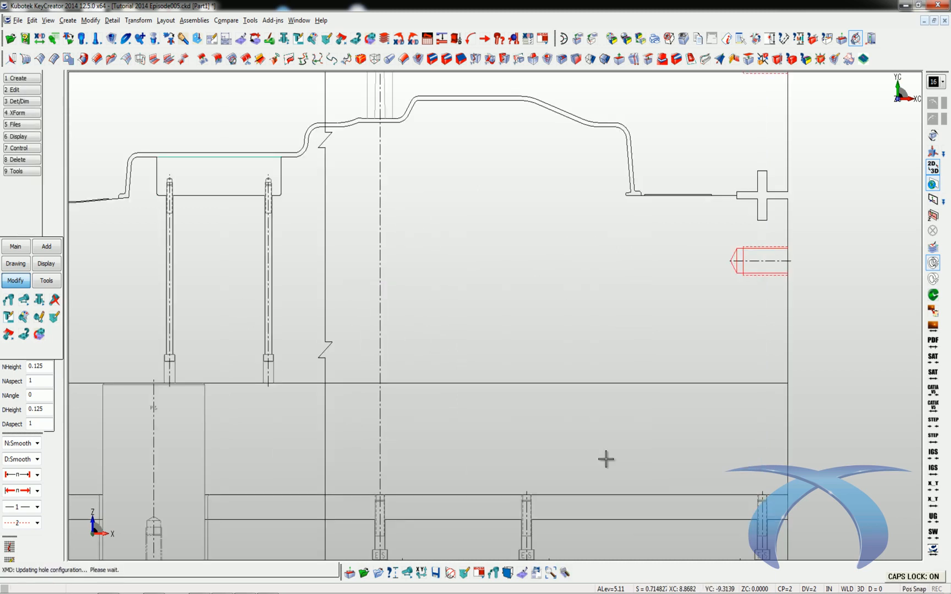
pyautogui.hotkey('ctrl', 's')
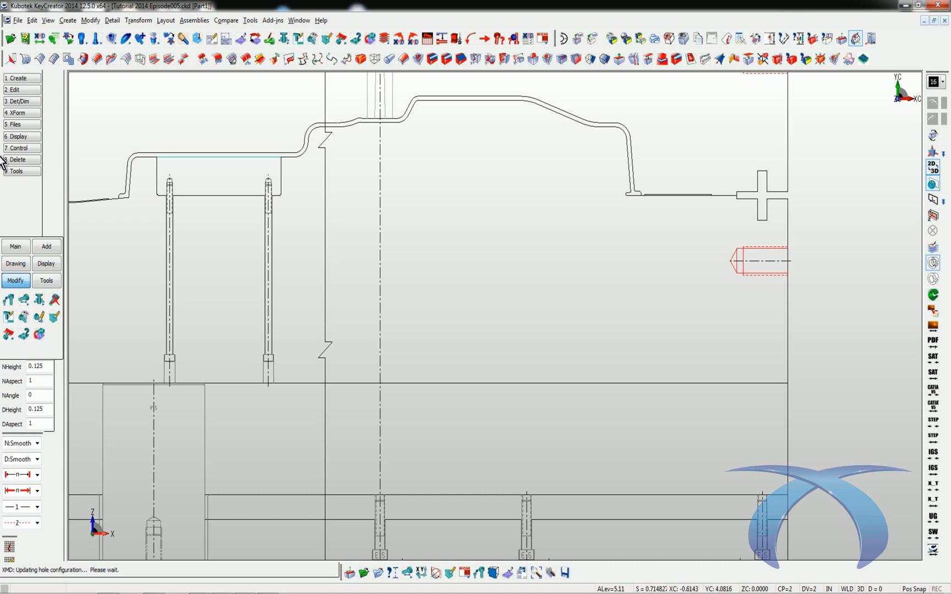
pyautogui.click(46, 246)
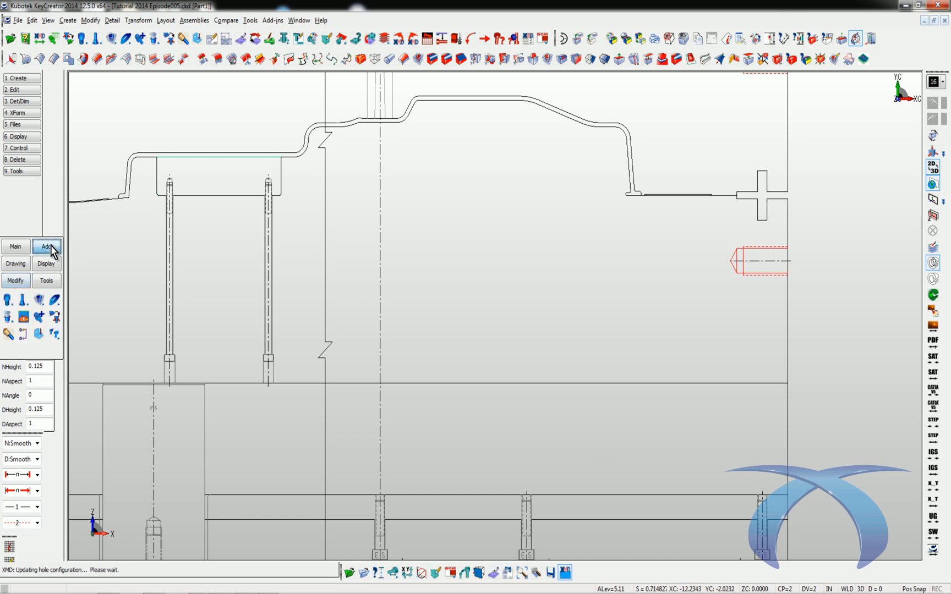
pyautogui.click(8, 334)
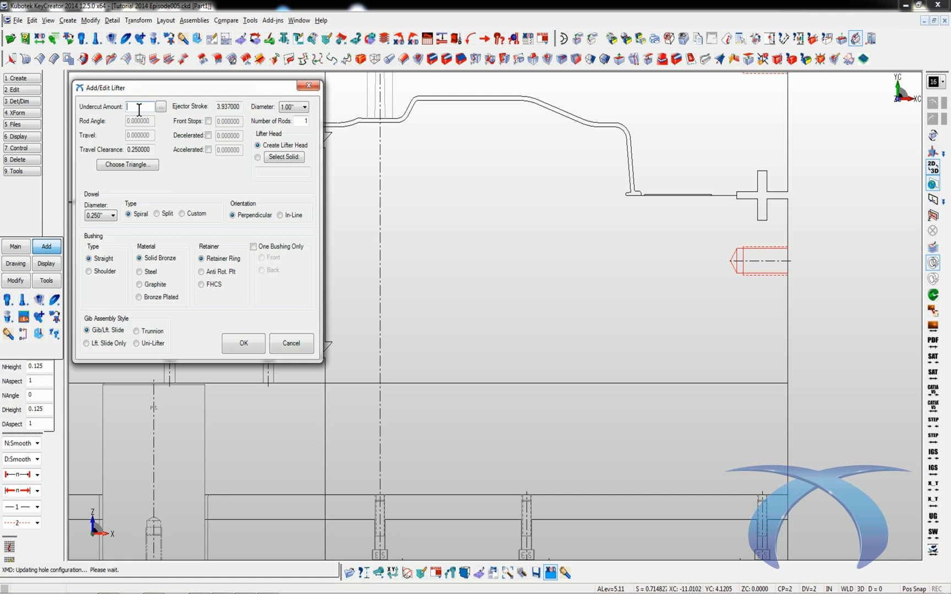
pyautogui.click(275, 346)
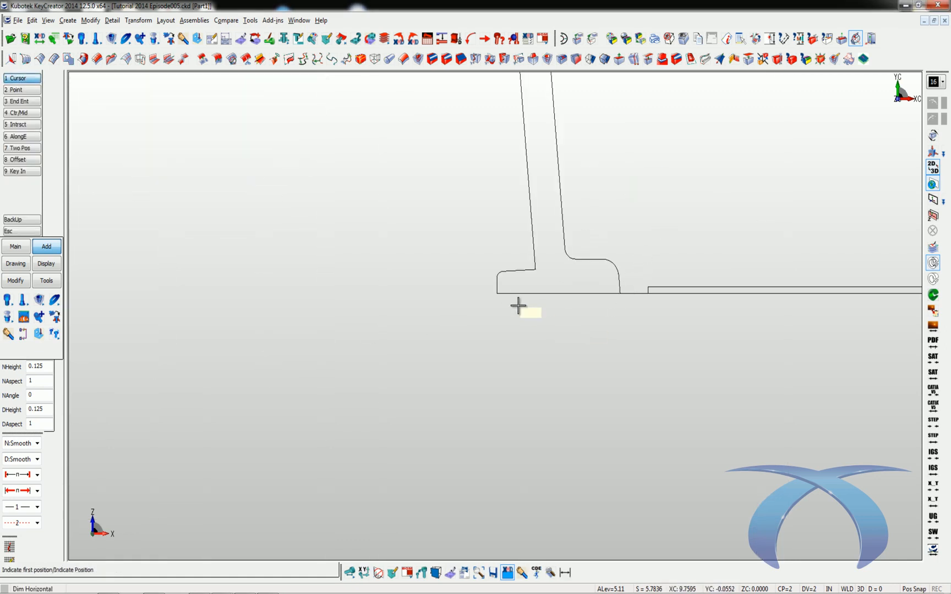
# Dimension the horizontal undercut between the outer corner of the part's flange and the foot of its wall in Section BB.
pyautogui.click(499, 294)
pyautogui.click(537, 273)
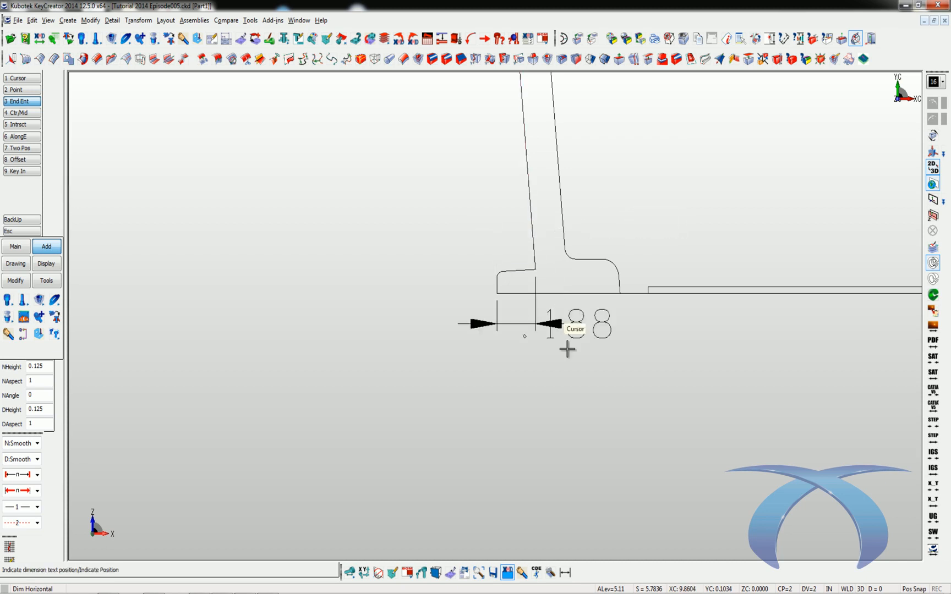
pyautogui.click(604, 389)
# Begin a new lifter, take its undercut amount from the new horizontal dimension and set the rod angle to 7.
pyautogui.hotkey('alt', 'a')
pyautogui.hotkey('alt', 'w')
pyautogui.moveTo(422, 212)
pyautogui.mouseDown()
pyautogui.moveTo(626, 403)
pyautogui.moveTo(668, 478)
pyautogui.mouseUp()
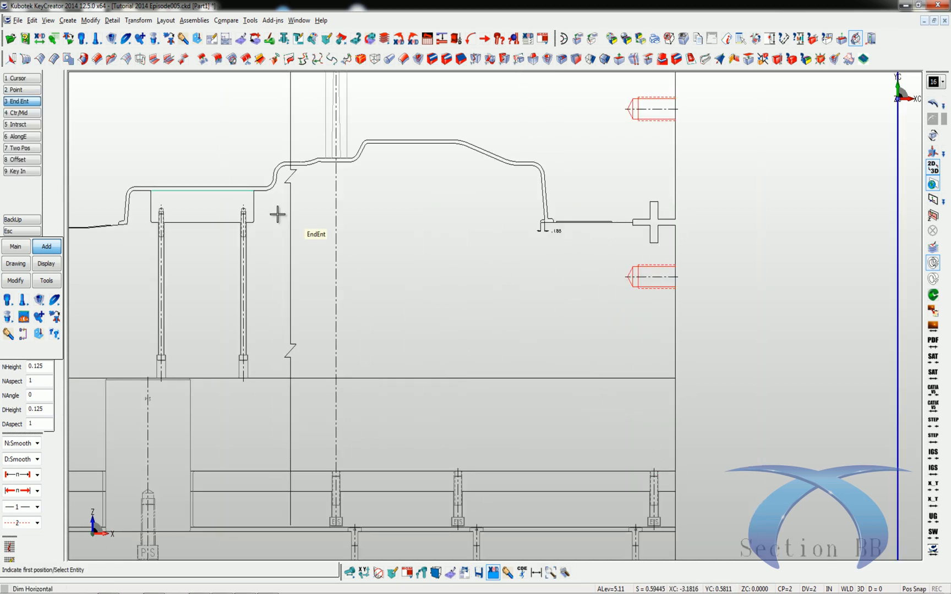
pyautogui.click(183, 58)
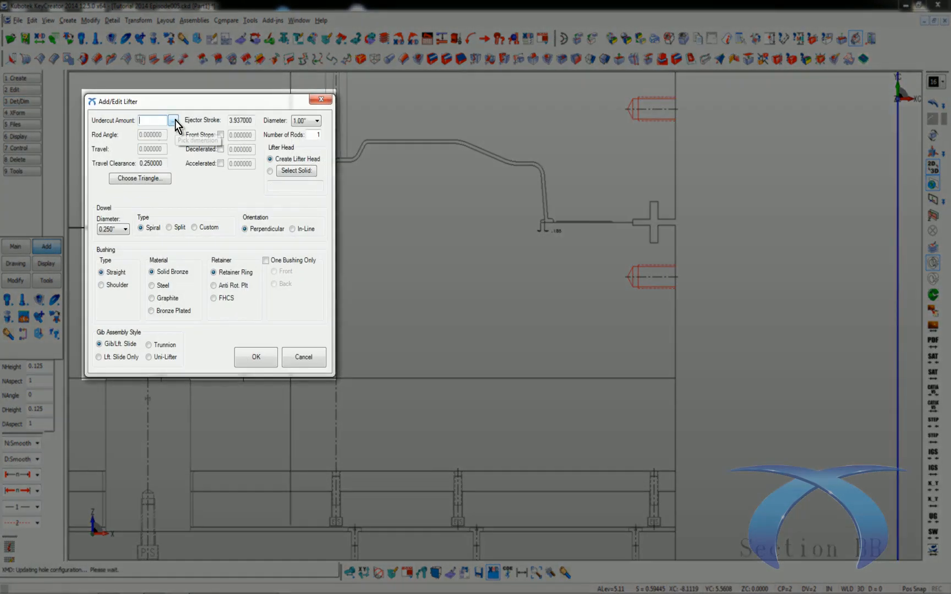
pyautogui.click(174, 121)
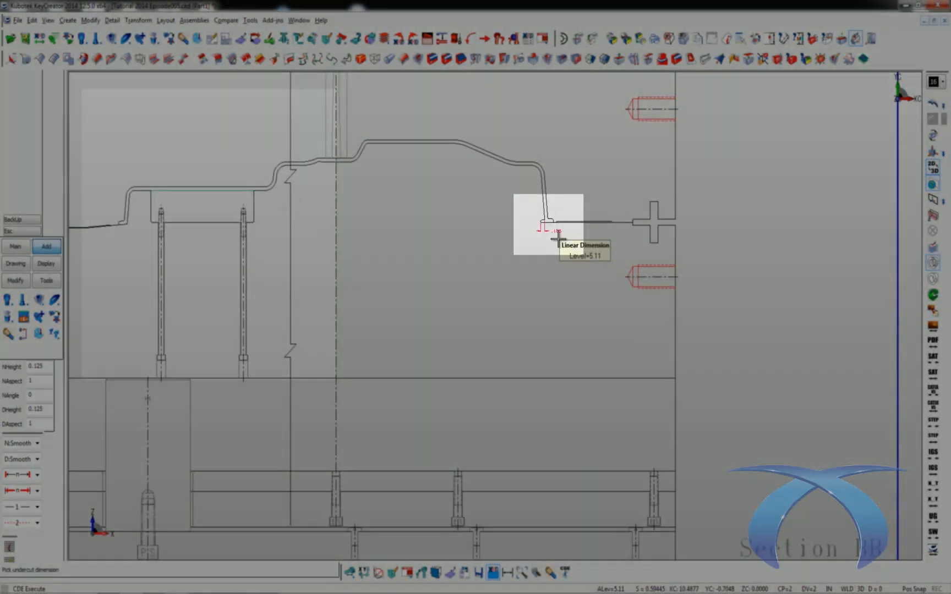
pyautogui.click(557, 239)
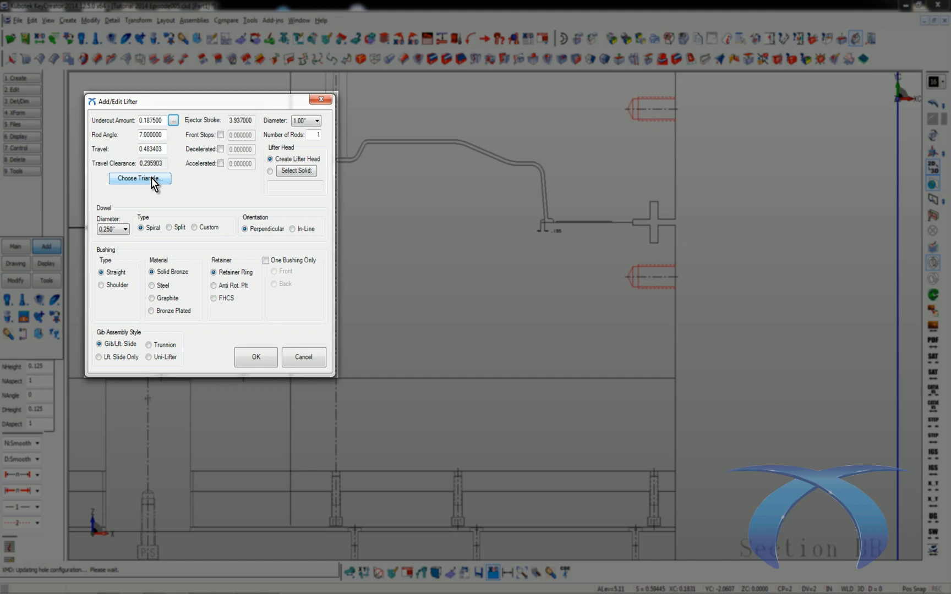
pyautogui.doubleClick(142, 134)
pyautogui.write('7')
# Try lifter rod angles of 6.75, 3 and 1 to compare the resulting travel and travel clearance.
pyautogui.doubleClick(144, 135)
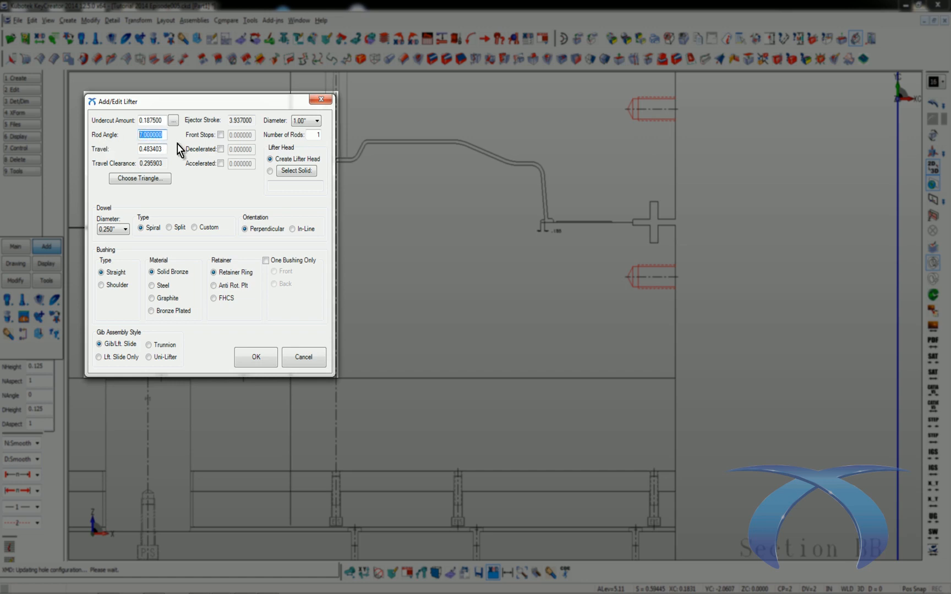
pyautogui.write('6.75')
pyautogui.click(161, 150)
pyautogui.doubleClick(160, 136)
pyautogui.write('3')
pyautogui.click(164, 149)
pyautogui.moveTo(164, 135); pyautogui.dragTo(139, 135)
pyautogui.write('1')
pyautogui.click(163, 149)
# Set the lifter's rod angle to 7.
pyautogui.moveTo(164, 134); pyautogui.dragTo(108, 129)
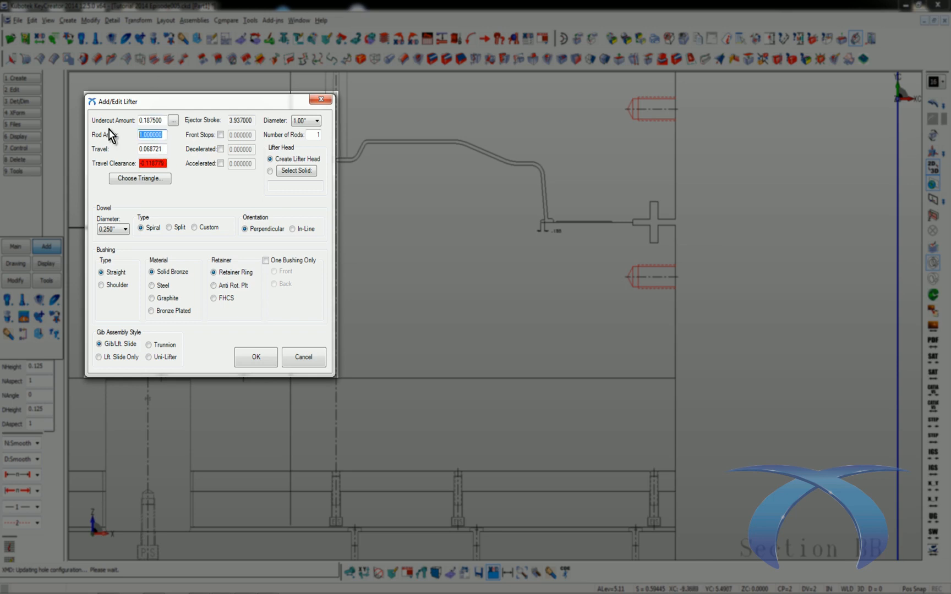
pyautogui.write('7')
pyautogui.click(162, 150)
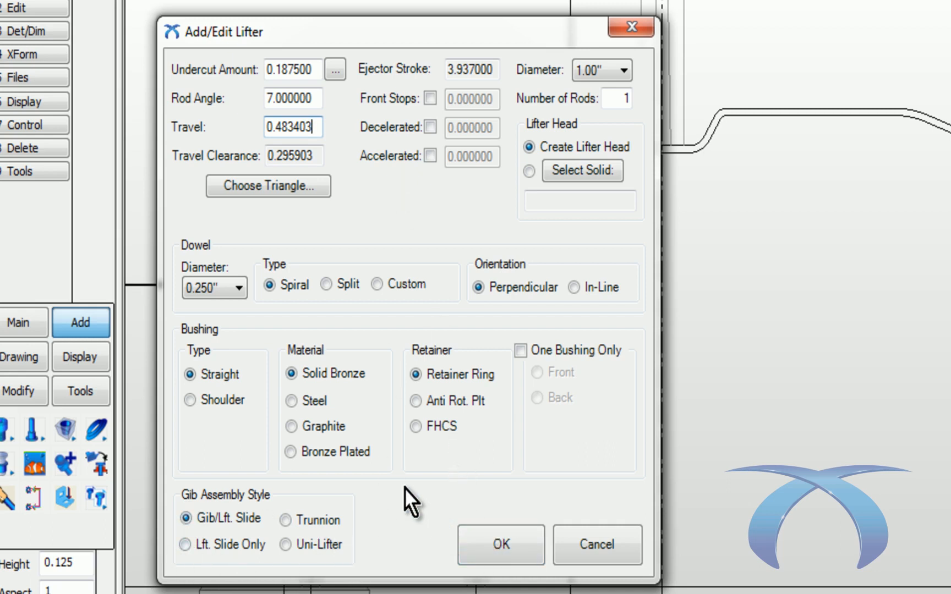
# Place the lifter with its head in the CORE BLOCK, base point at about XC 8.625, YC -1.75, and its rod running down toward the ejector plates.
pyautogui.click(501, 546)
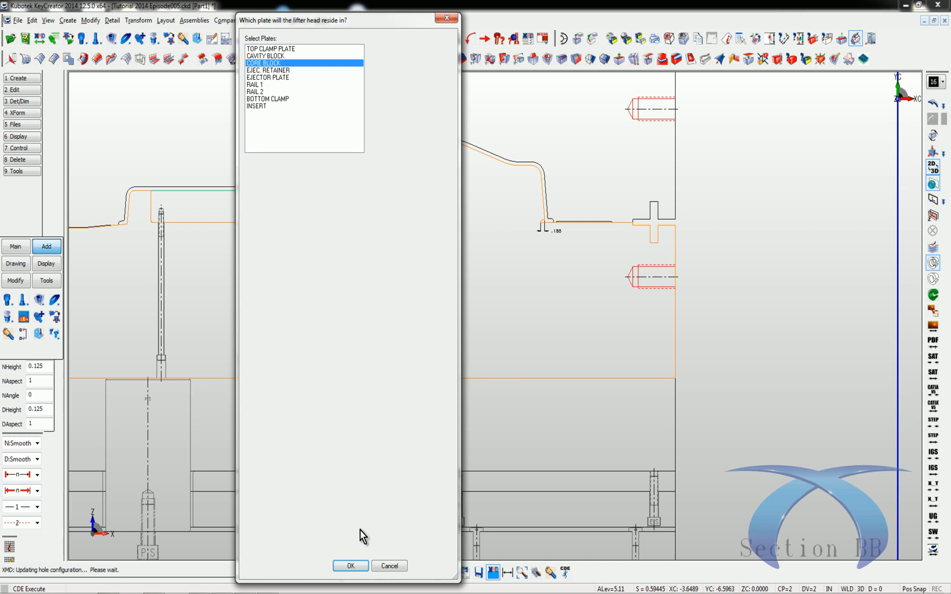
pyautogui.click(355, 565)
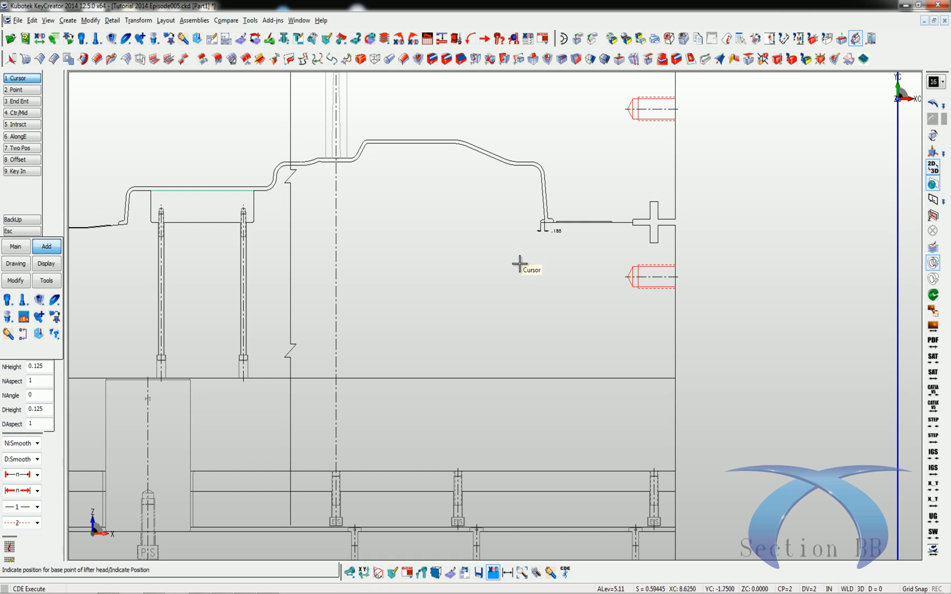
pyautogui.click(519, 264)
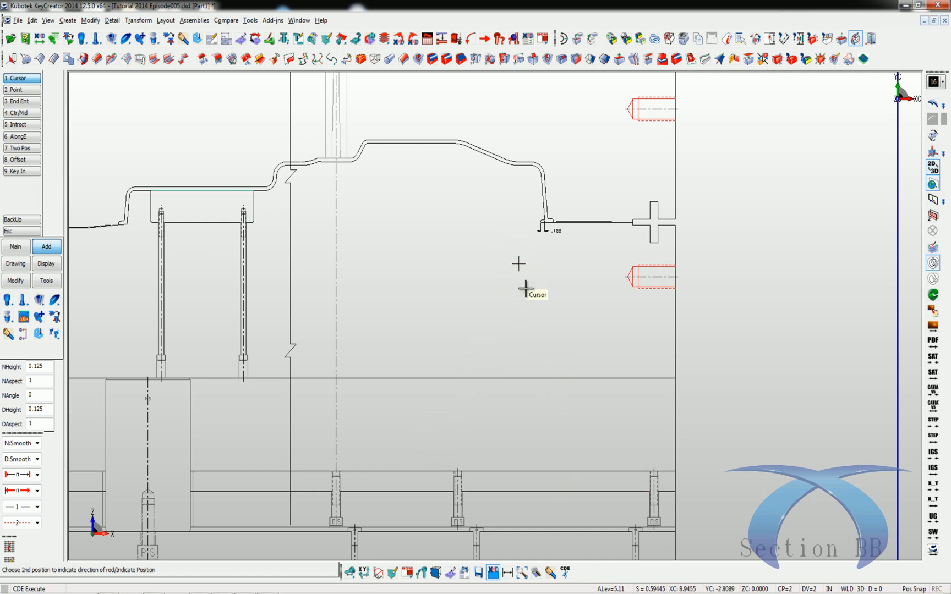
pyautogui.click(580, 433)
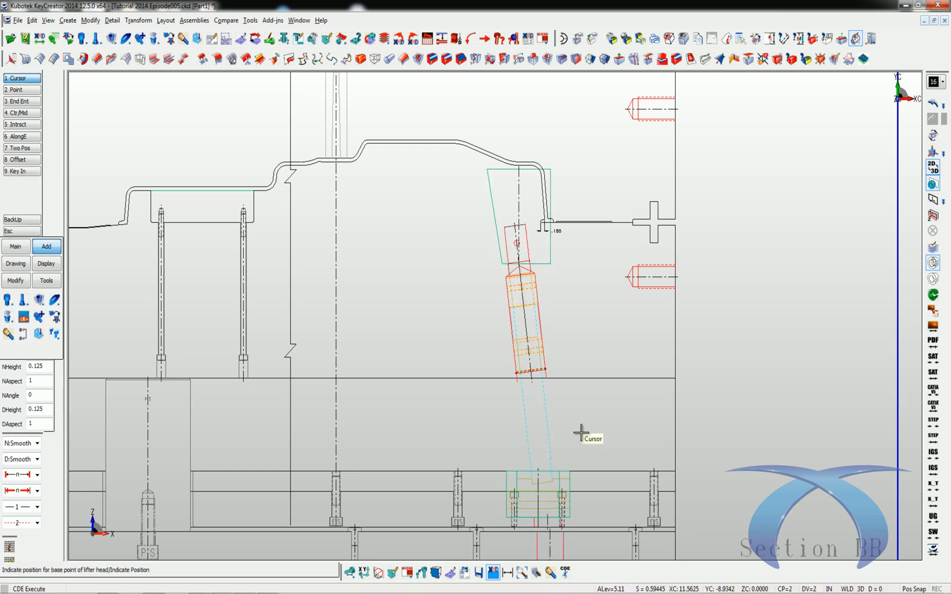
# Examine the lifter's rod, bushings and gib assembly up close in Section BB.
pyautogui.hotkey('alt', 'w')
pyautogui.moveTo(478, 266); pyautogui.dragTo(593, 421)
pyautogui.press('Delete')
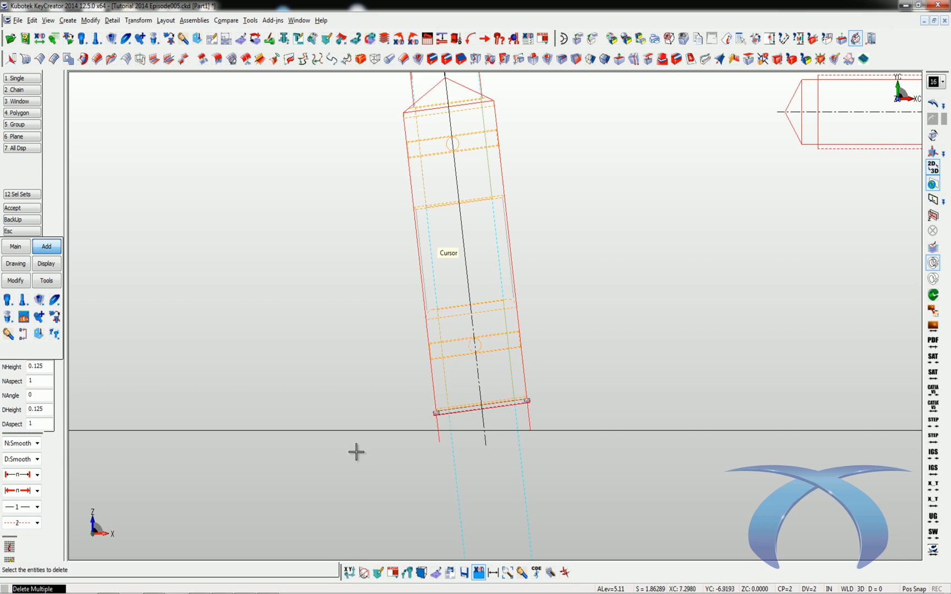
pyautogui.hotkey('alt', 'h')
pyautogui.press('Escape')
pyautogui.hotkey('alt', 'a')
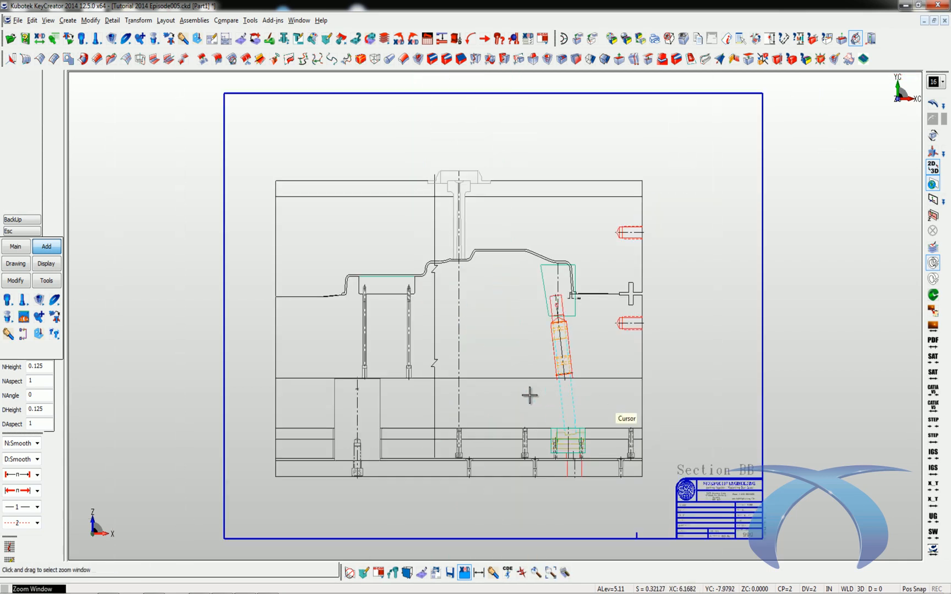
pyautogui.scroll(5, 617, 472)
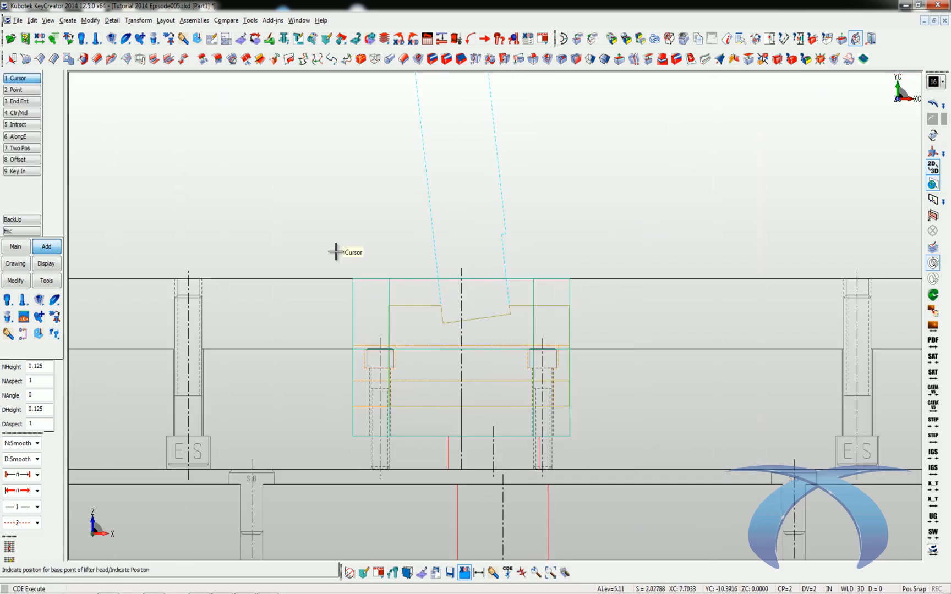
# Show only the core half plates and inspect the new lifter in 3D and from the front.
pyautogui.click(241, 39)
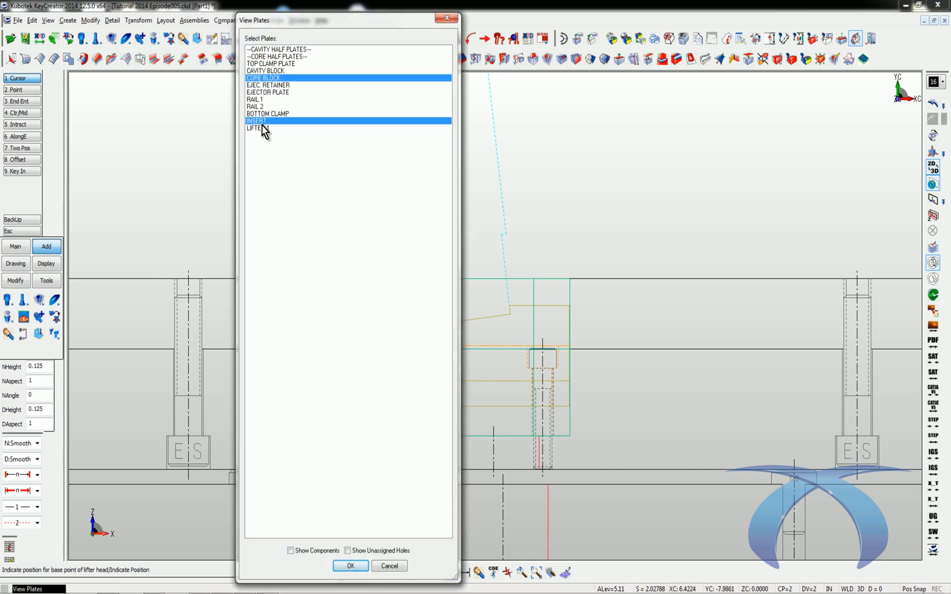
pyautogui.click(276, 56)
pyautogui.click(351, 566)
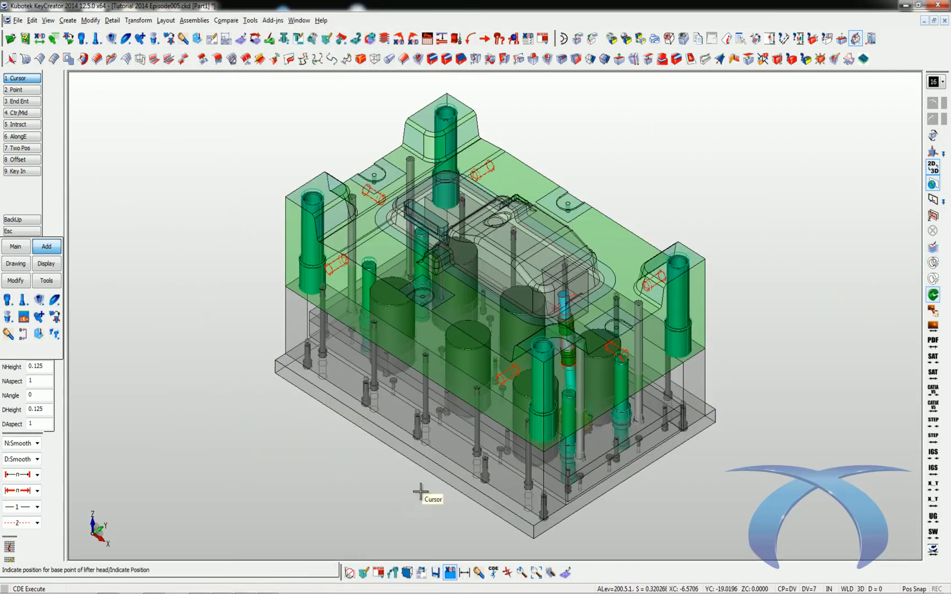
pyautogui.hotkey('ctrl', '2')
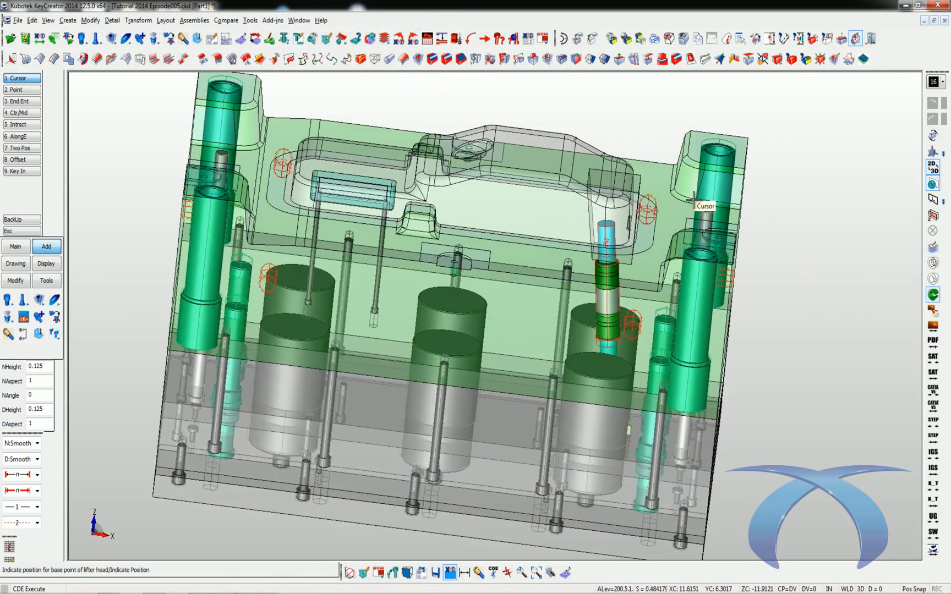
pyautogui.scroll(5, 691, 199)
pyautogui.moveTo(526, 325)
pyautogui.mouseDown(button='middle')
pyautogui.moveTo(435, 444)
pyautogui.moveTo(736, 316)
pyautogui.moveTo(753, 295)
pyautogui.moveTo(758, 303)
pyautogui.moveTo(575, 586)
pyautogui.moveTo(651, 558)
pyautogui.moveTo(610, 542)
pyautogui.moveTo(664, 495)
pyautogui.moveTo(562, 503)
pyautogui.moveTo(679, 499)
pyautogui.mouseUp(button='middle')
pyautogui.scroll(1, 678, 500)
pyautogui.click(748, 368)
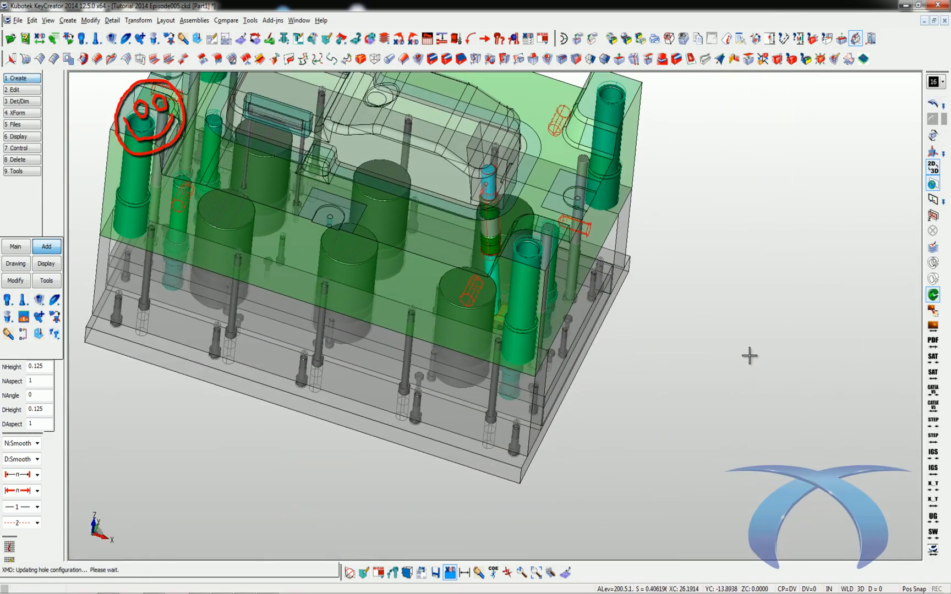
pyautogui.hotkey('ctrl', '2')
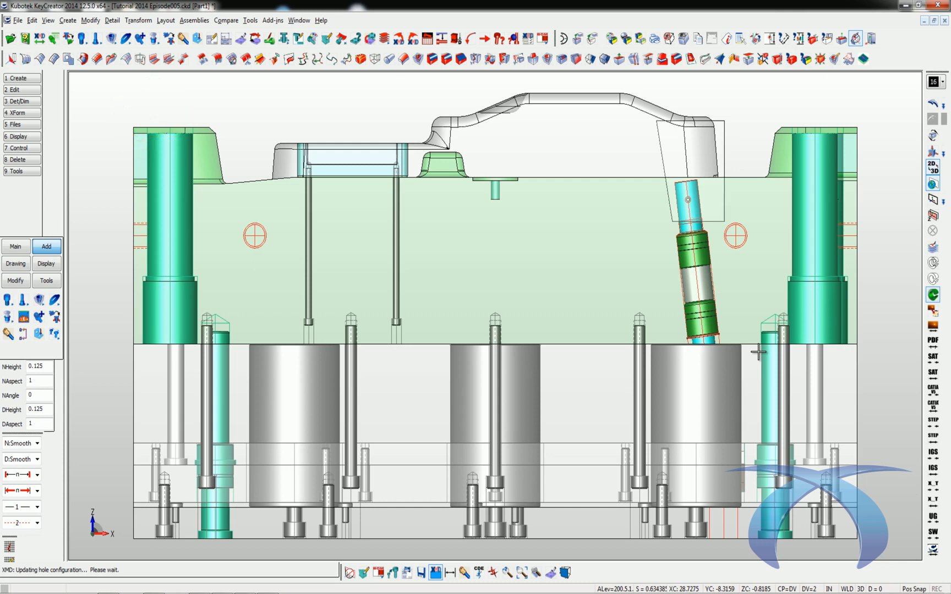
# Return to the Section BB drawing and save the part file.
pyautogui.hotkey('ctrl', 'd')
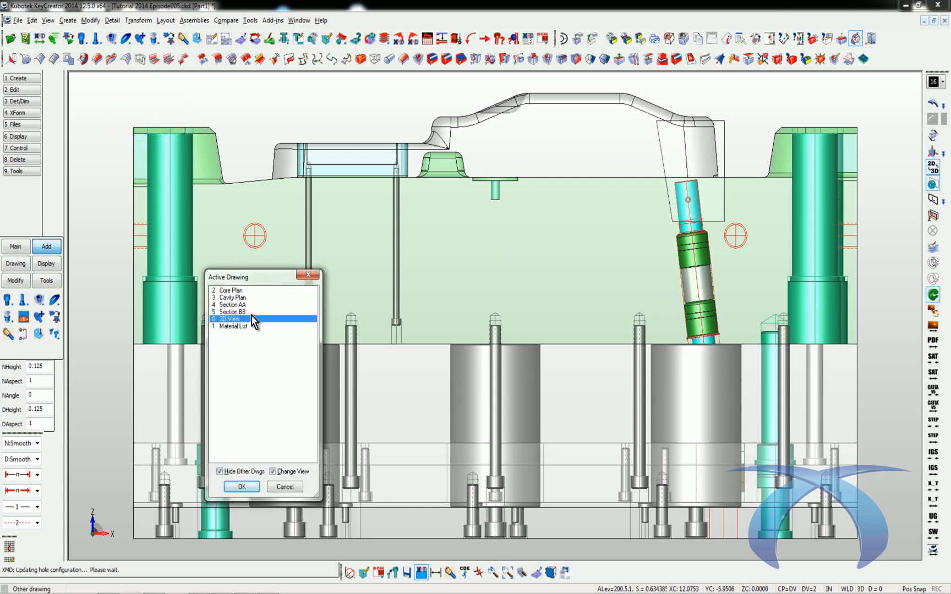
pyautogui.doubleClick(252, 312)
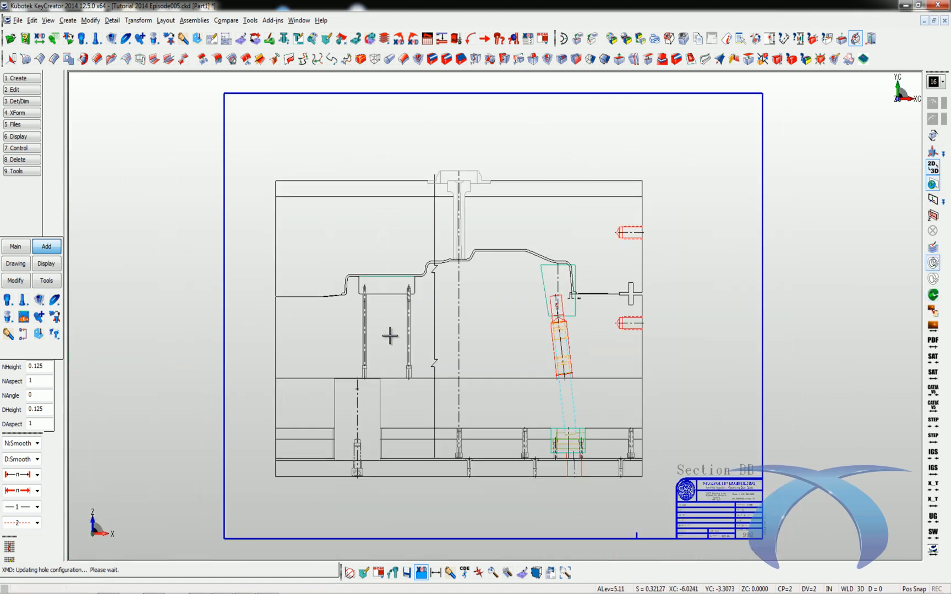
pyautogui.press('capslock')
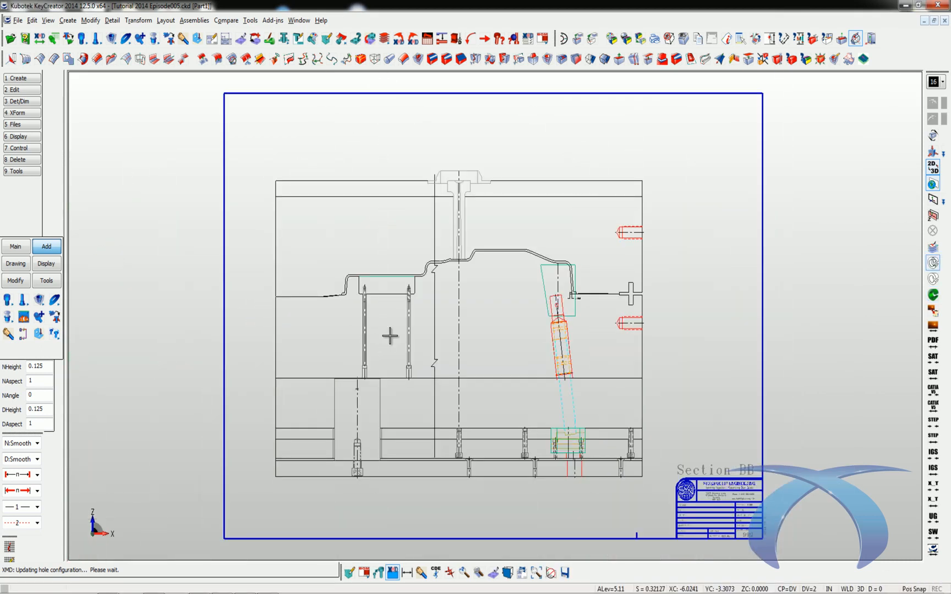
# Activate the Core Plan drawing and redraw all of its plates.
pyautogui.hotkey('ctrl', 'd')
pyautogui.doubleClick(236, 289)
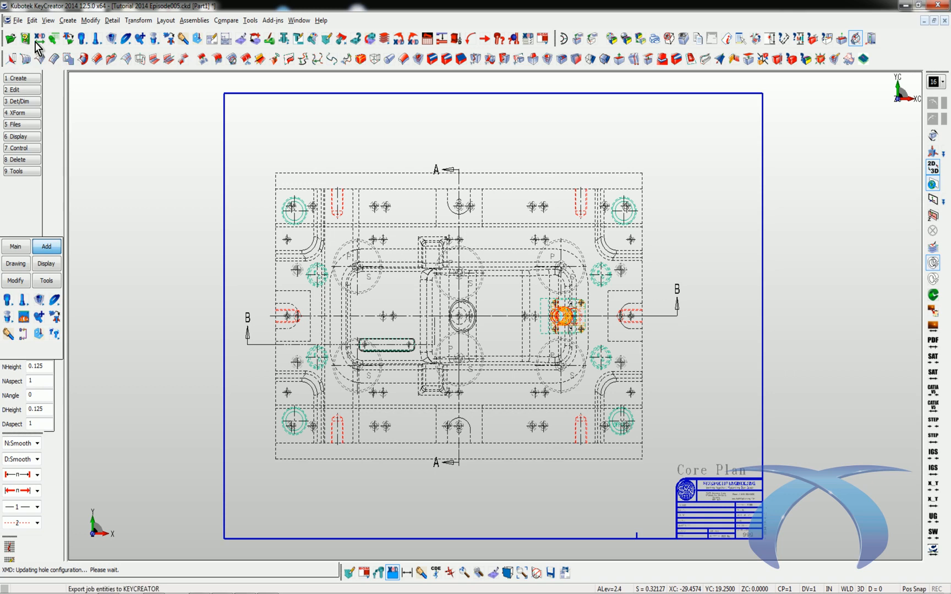
pyautogui.click(270, 39)
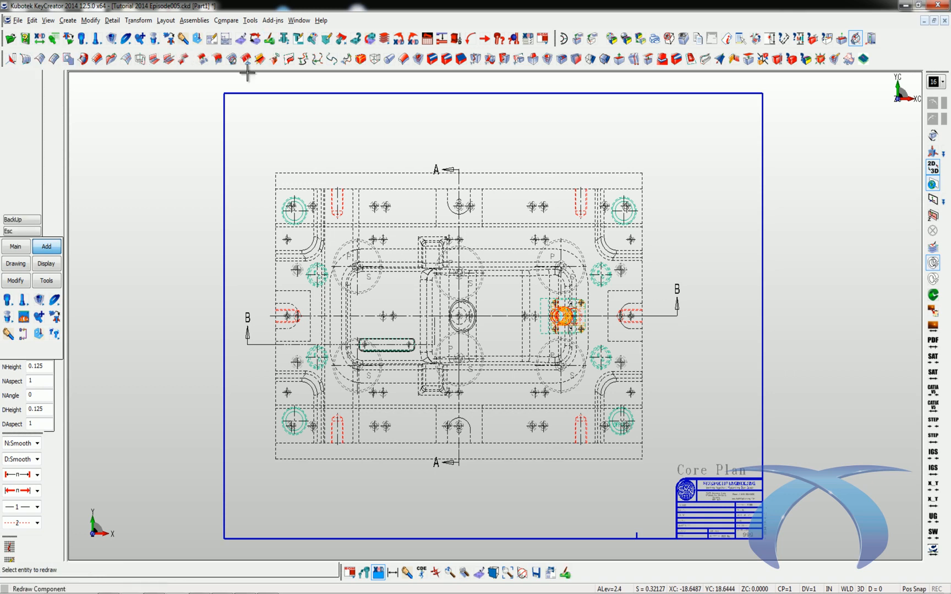
pyautogui.click(224, 144)
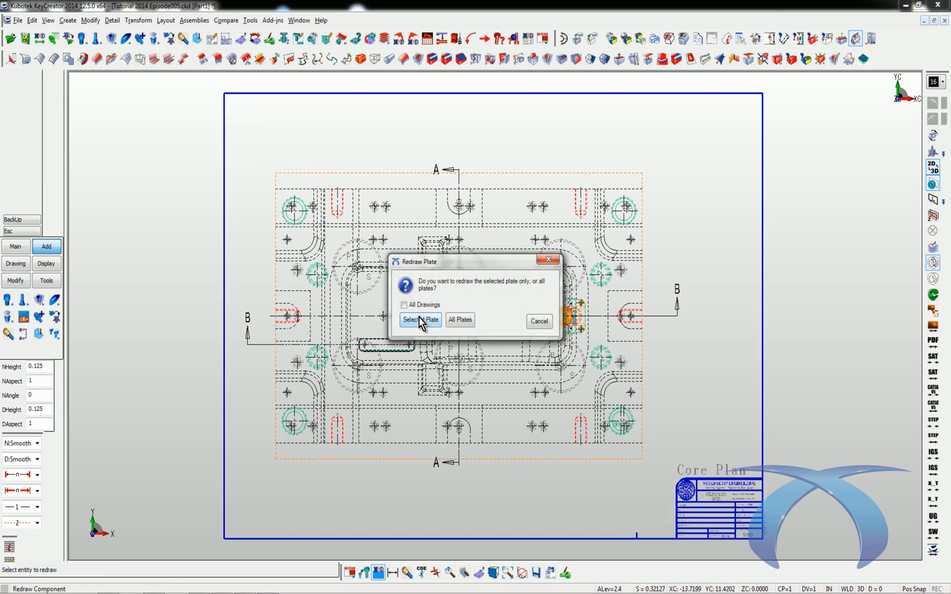
pyautogui.click(454, 324)
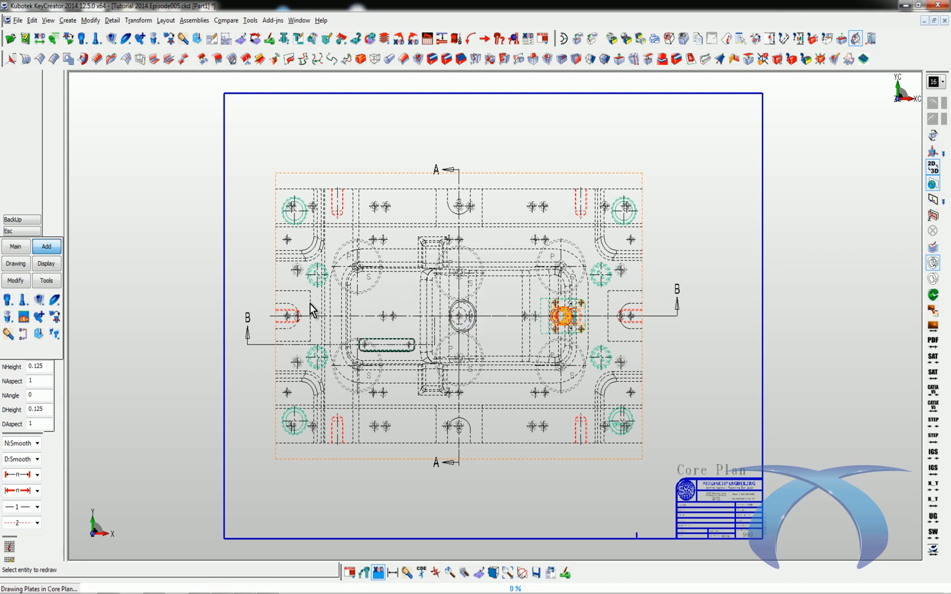
# Set up a single DME inch ejector pin, 1/2 diameter, D-locked, with 1.0000 ream length, automatic surface projection and Assembly enabled.
pyautogui.moveTo(448, 348); pyautogui.dragTo(728, 483)
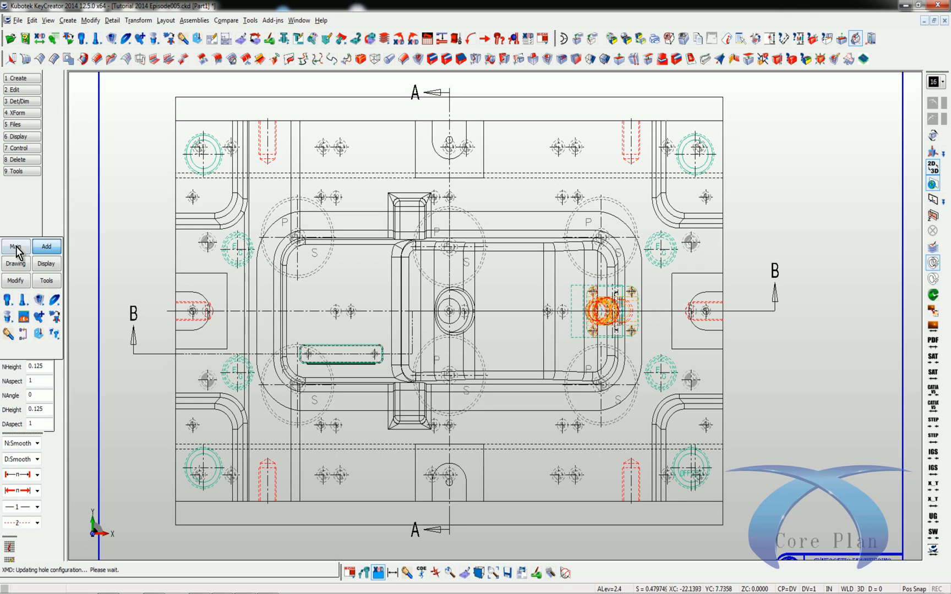
pyautogui.click(49, 252)
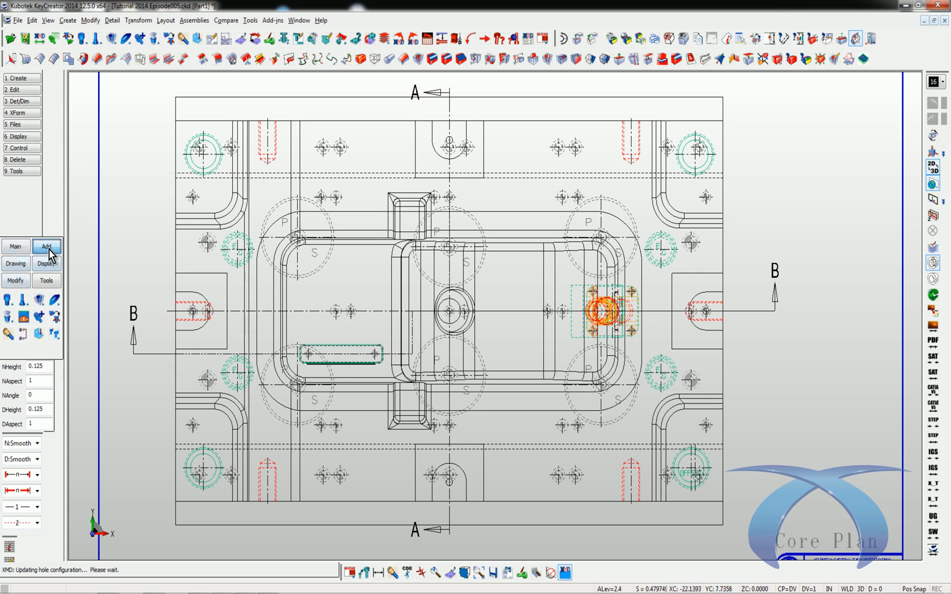
pyautogui.click(22, 302)
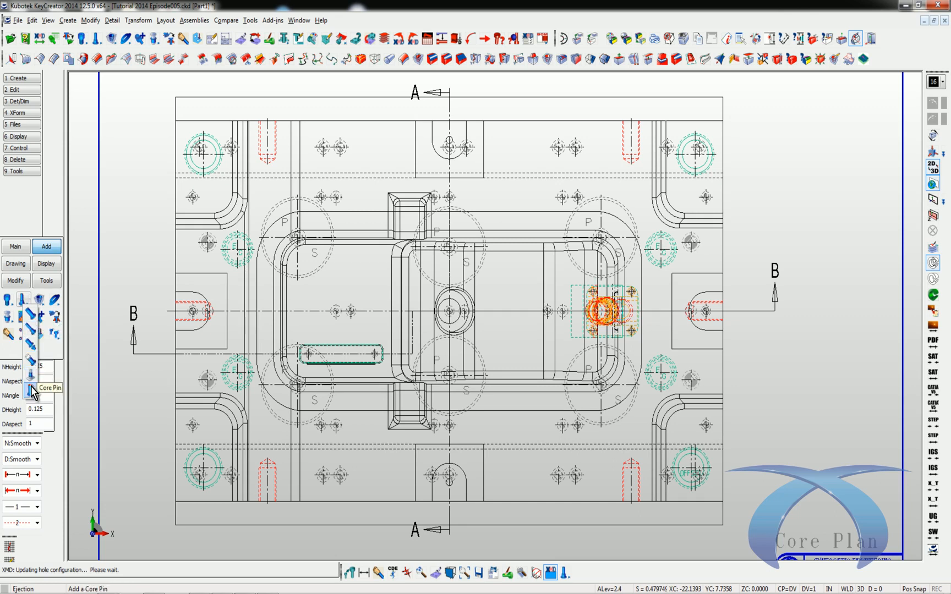
pyautogui.click(29, 317)
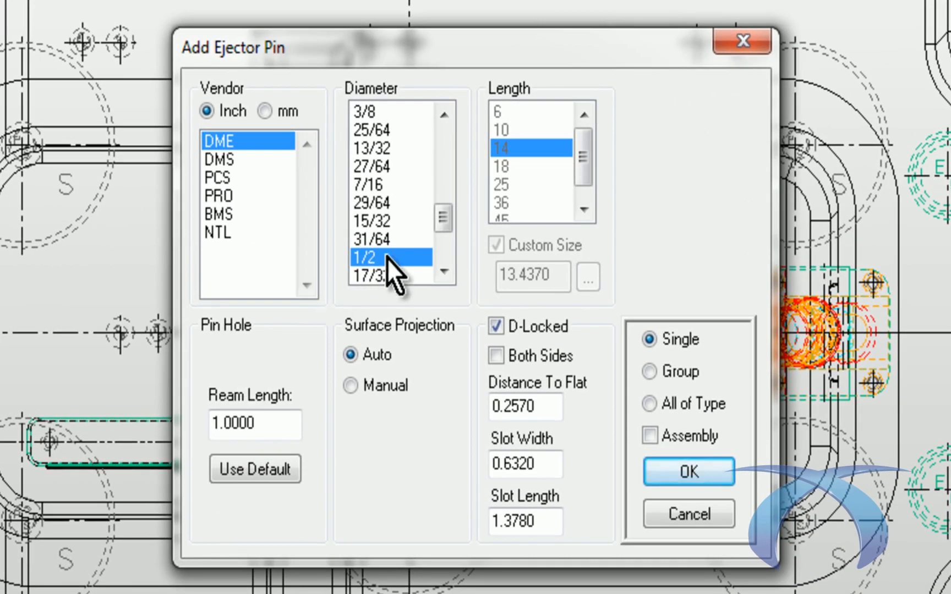
pyautogui.moveTo(443, 217); pyautogui.dragTo(467, 161)
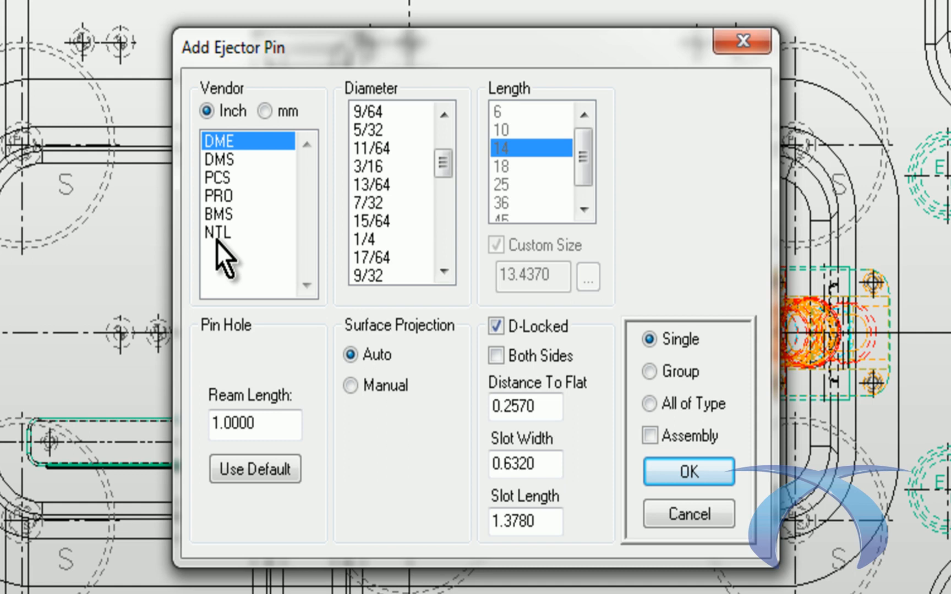
pyautogui.click(267, 111)
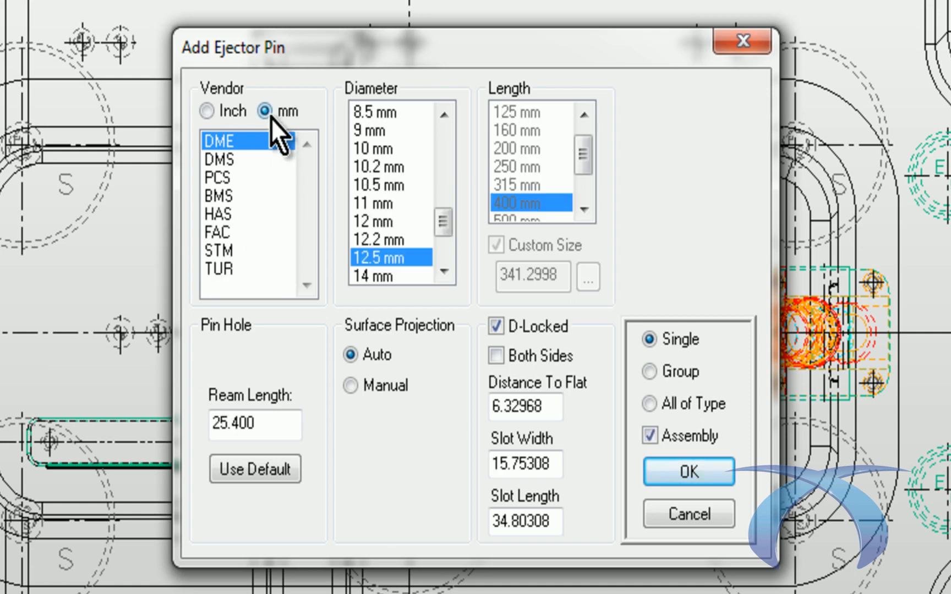
pyautogui.click(231, 113)
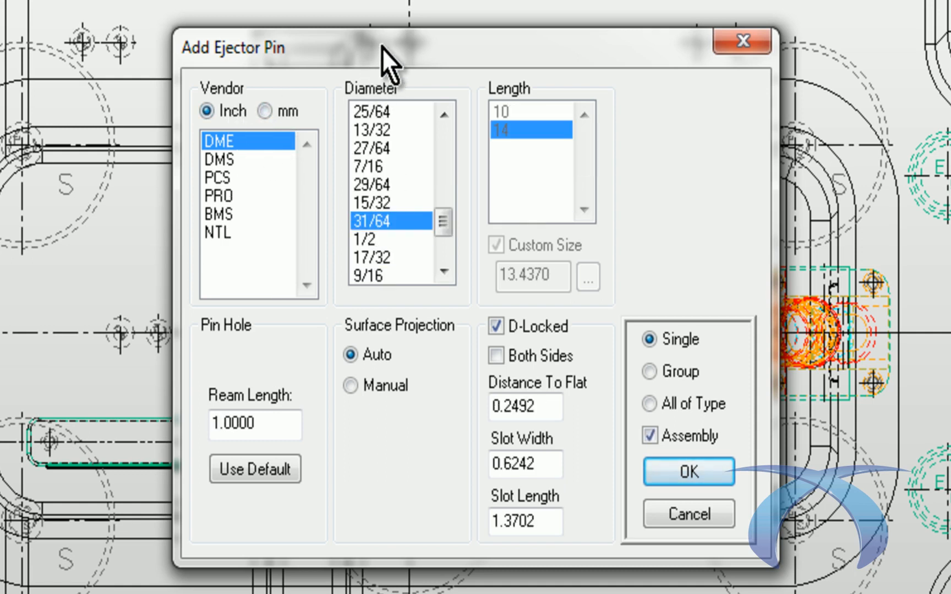
pyautogui.moveTo(382, 48); pyautogui.dragTo(345, 14)
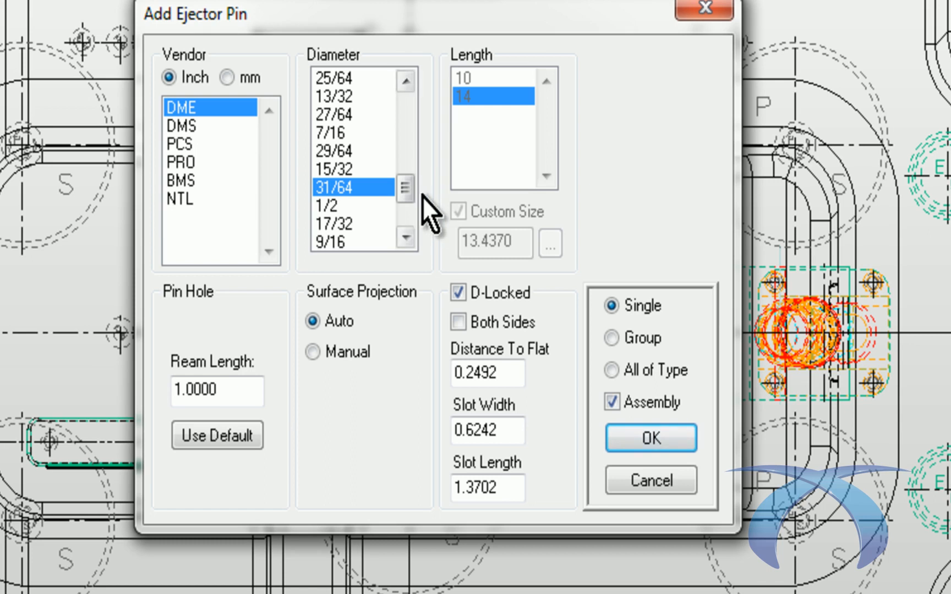
pyautogui.click(348, 203)
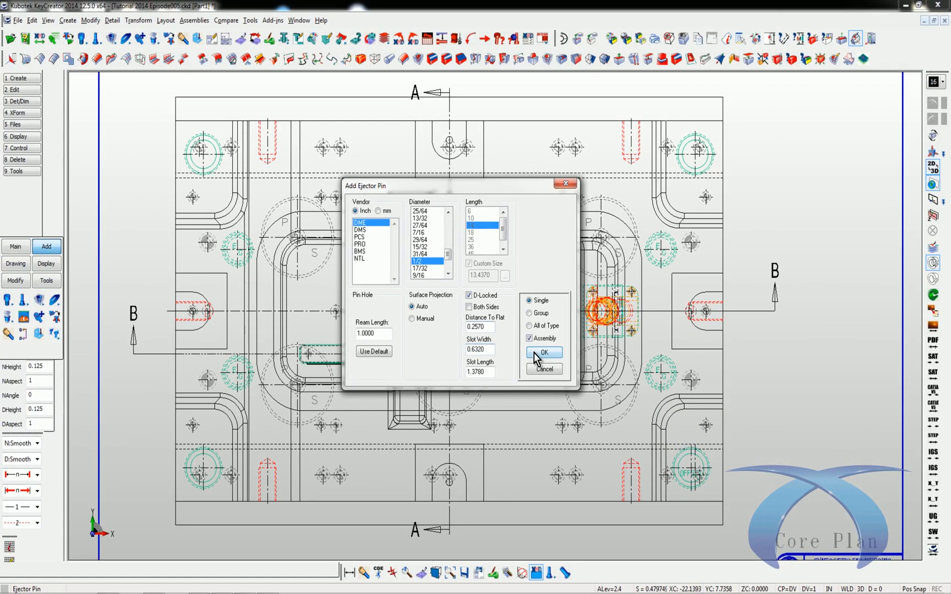
pyautogui.click(537, 354)
# Place six ejector pins: one in the insert, one beside the core's left wall, one at the step and three on the raised section.
pyautogui.hotkey('alt', 'w')
pyautogui.moveTo(241, 226); pyautogui.dragTo(478, 380)
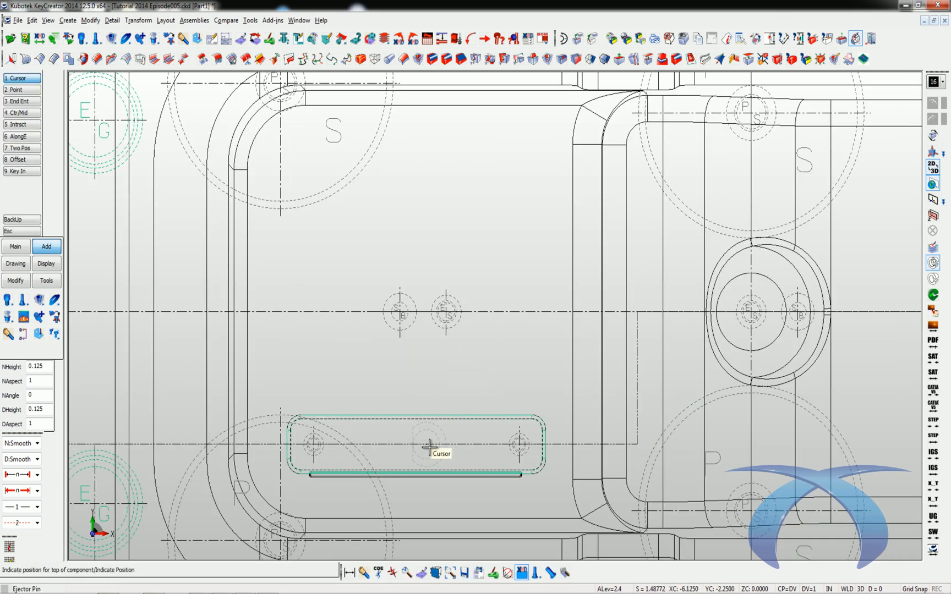
pyautogui.click(466, 443)
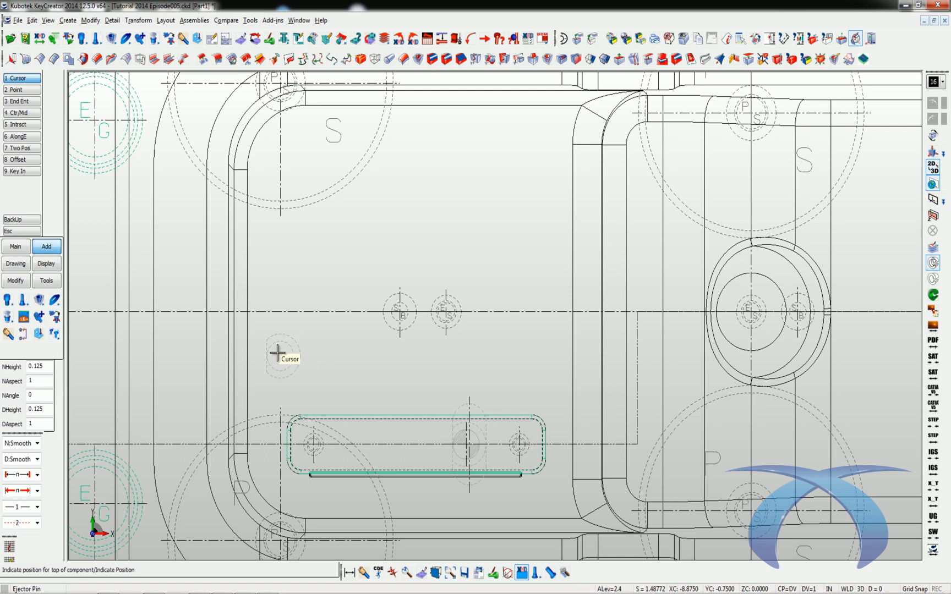
pyautogui.click(273, 369)
pyautogui.hotkey('alt', 'h')
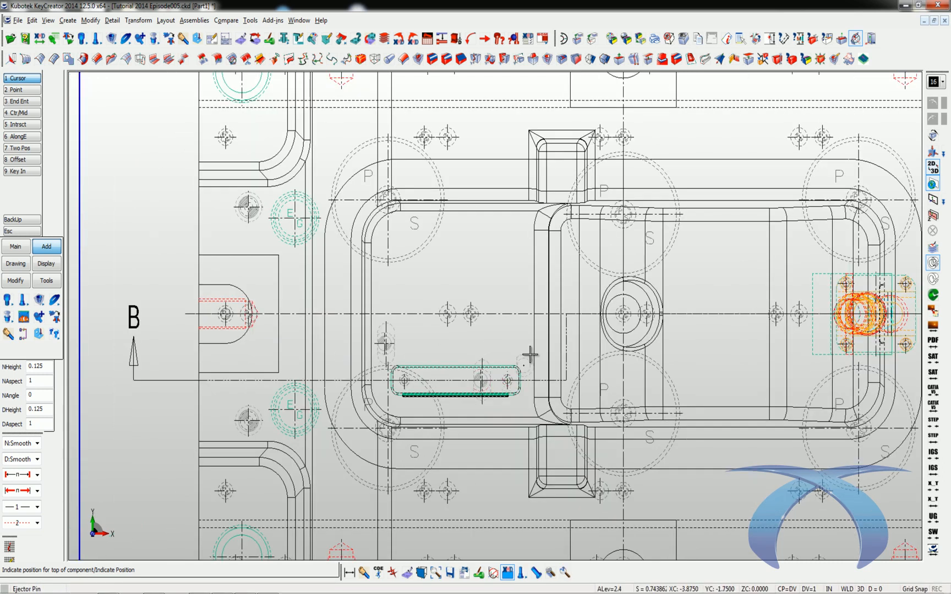
pyautogui.click(542, 341)
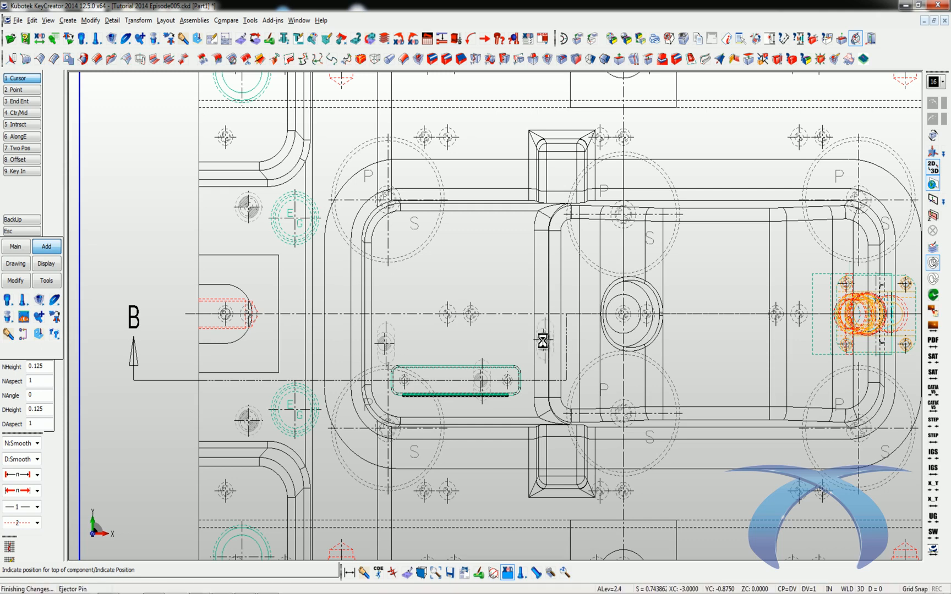
pyautogui.click(680, 337)
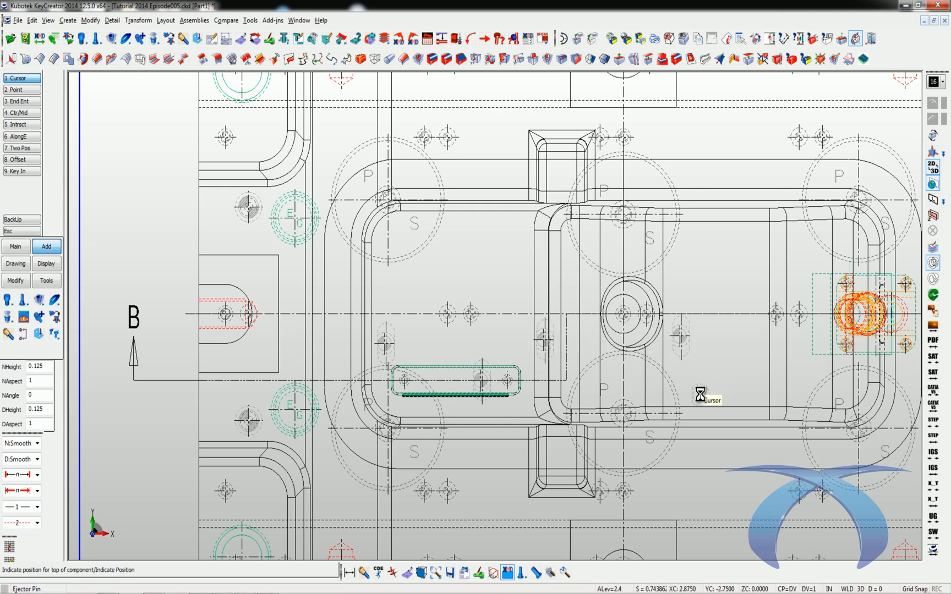
pyautogui.click(699, 395)
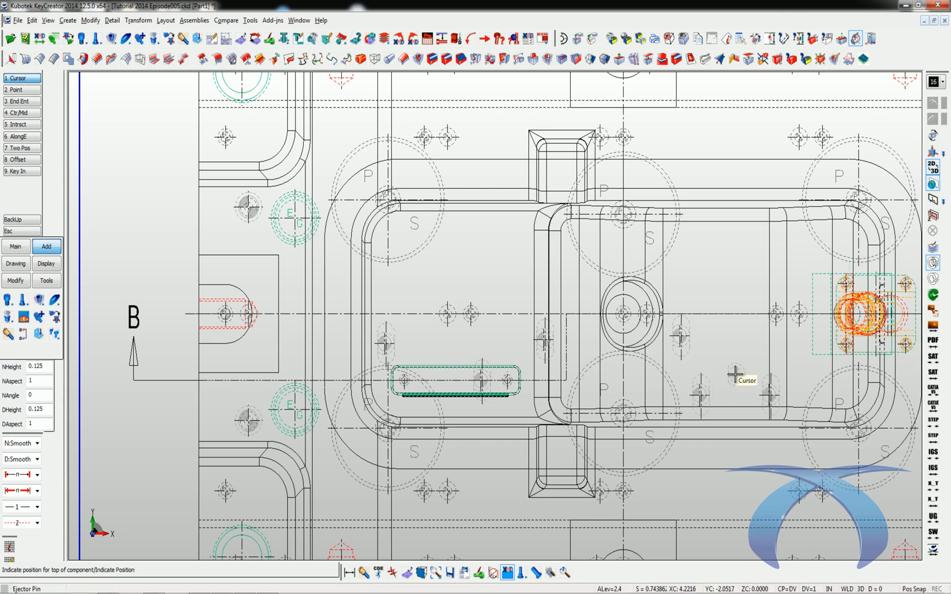
# Examine the placed ejector pins and their D-locked head pockets in the Core Plan drawing.
pyautogui.hotkey('alt', 'w')
pyautogui.moveTo(320, 261)
pyautogui.mouseDown()
pyautogui.moveTo(420, 355)
pyautogui.moveTo(832, 428)
pyautogui.mouseUp()
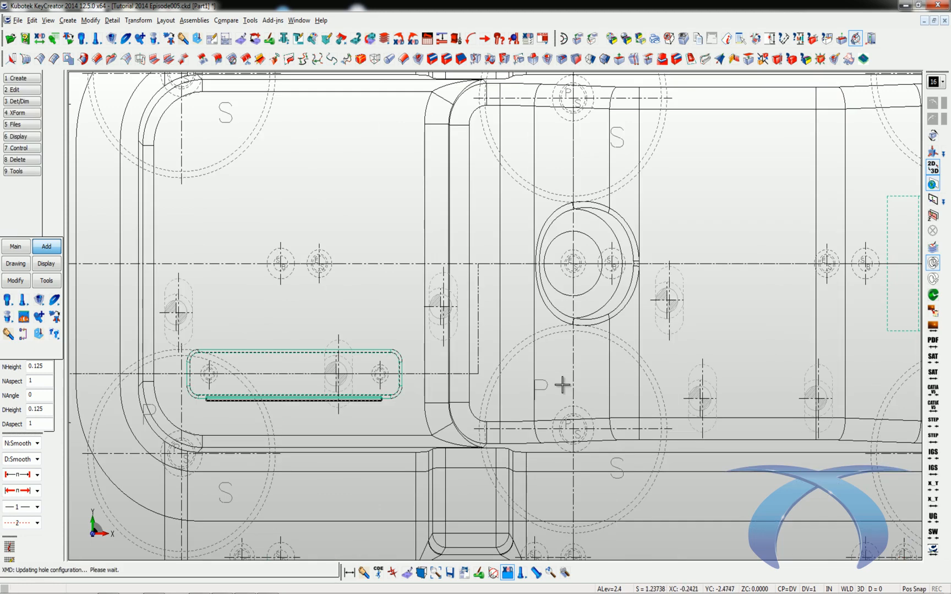
pyautogui.hotkey('alt', 'w')
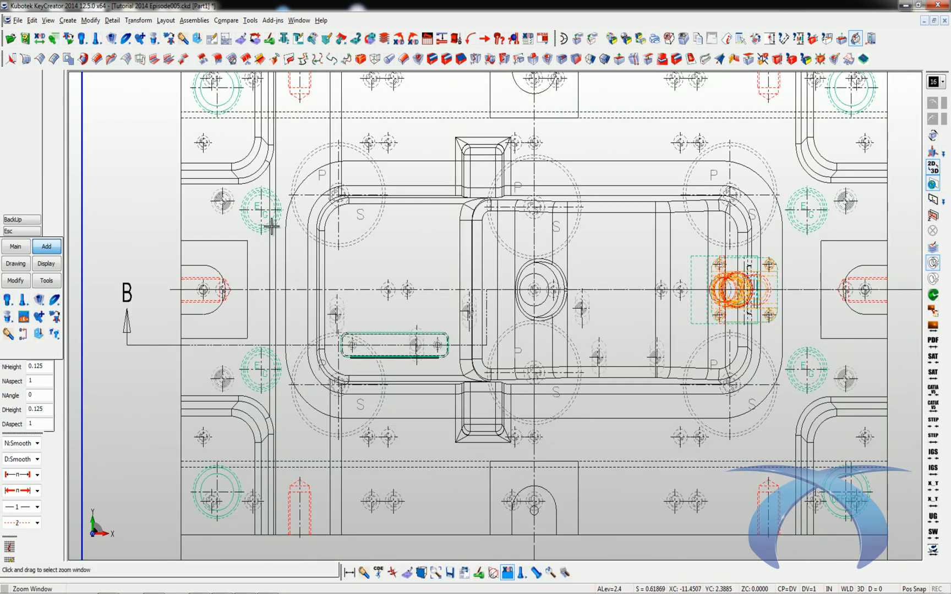
pyautogui.moveTo(474, 355); pyautogui.dragTo(498, 371)
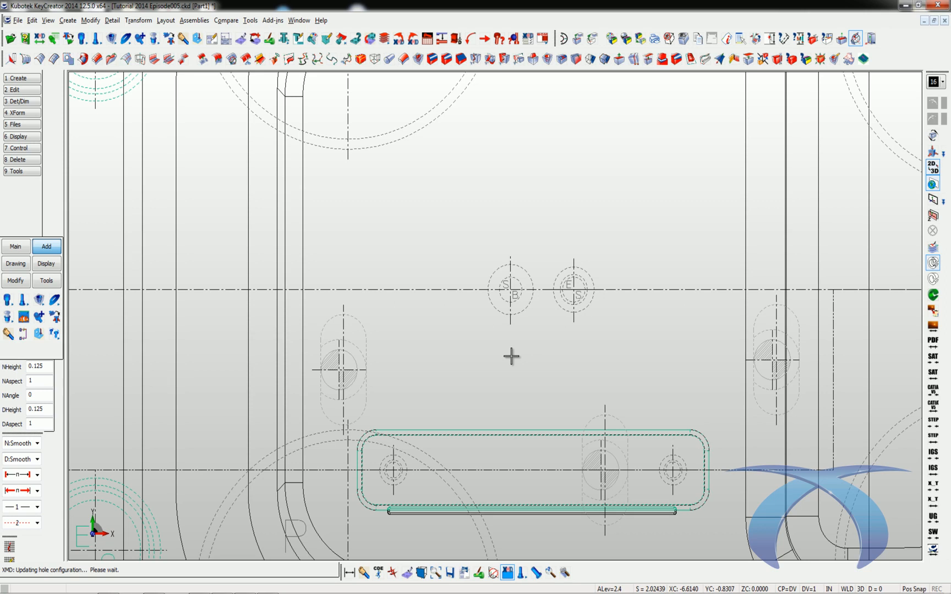
pyautogui.hotkey('alt', 'a')
pyautogui.hotkey('alt', 'w')
pyautogui.moveTo(324, 218); pyautogui.dragTo(554, 410)
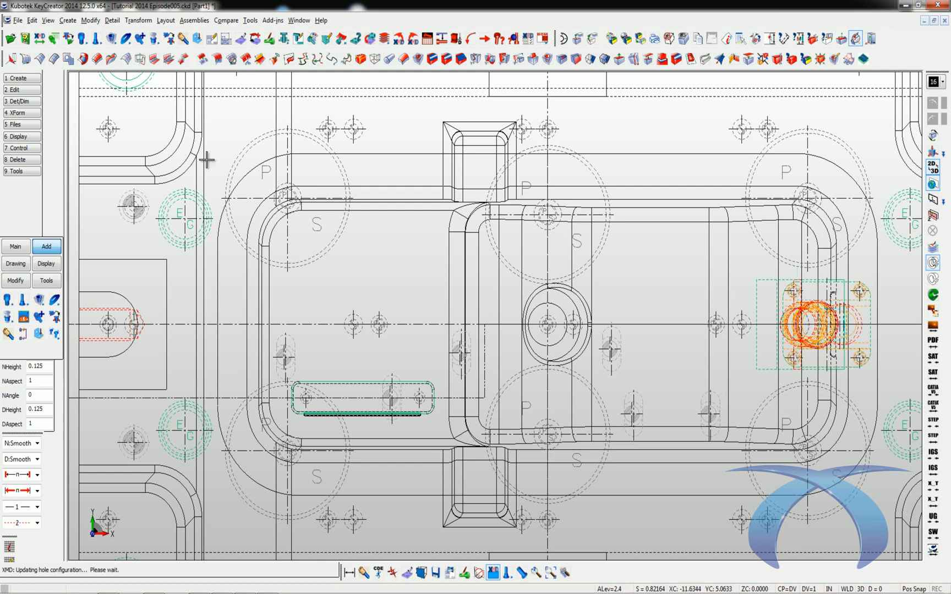
# Show only the insert in 3D and check the ream and clearance lengths of its ejector pin hole.
pyautogui.click(236, 41)
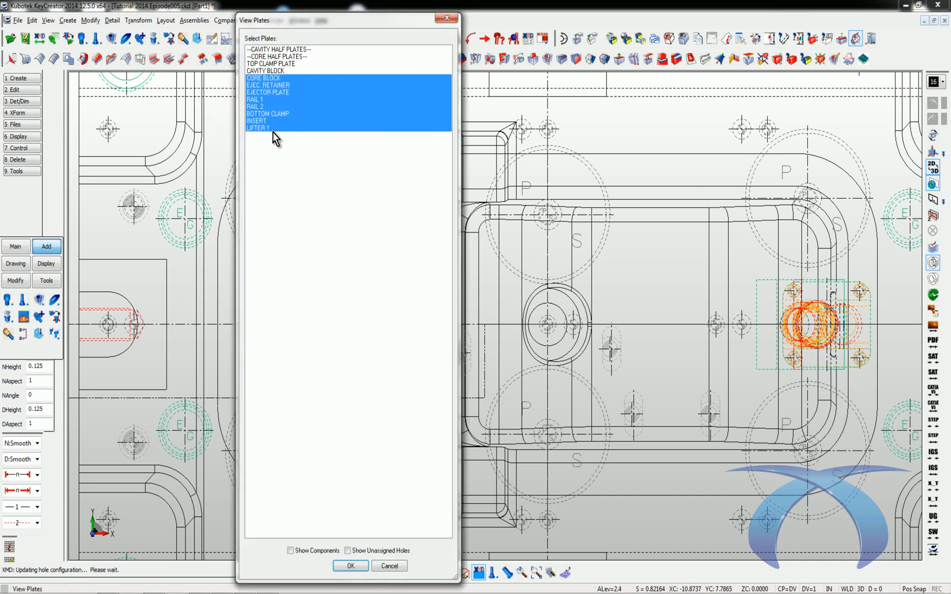
pyautogui.doubleClick(272, 120)
pyautogui.moveTo(325, 356); pyautogui.dragTo(621, 384, button='middle')
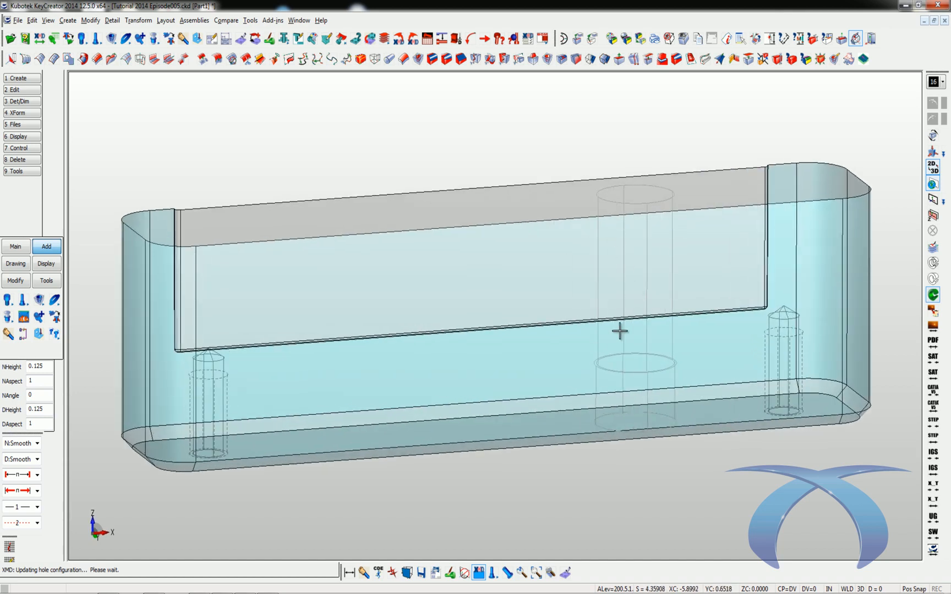
pyautogui.moveTo(599, 435); pyautogui.dragTo(611, 354, button='middle')
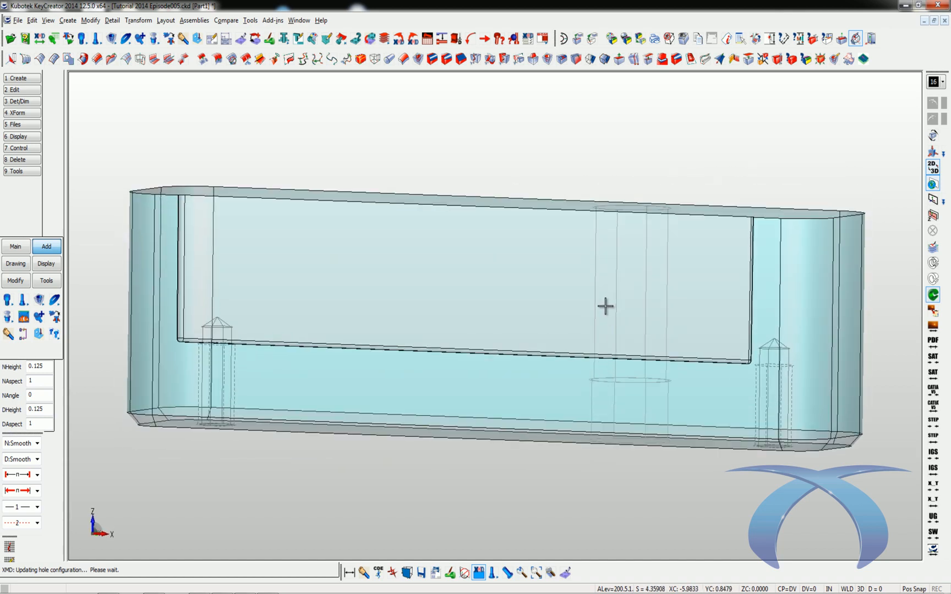
pyautogui.hotkey('ctrl', 'i')
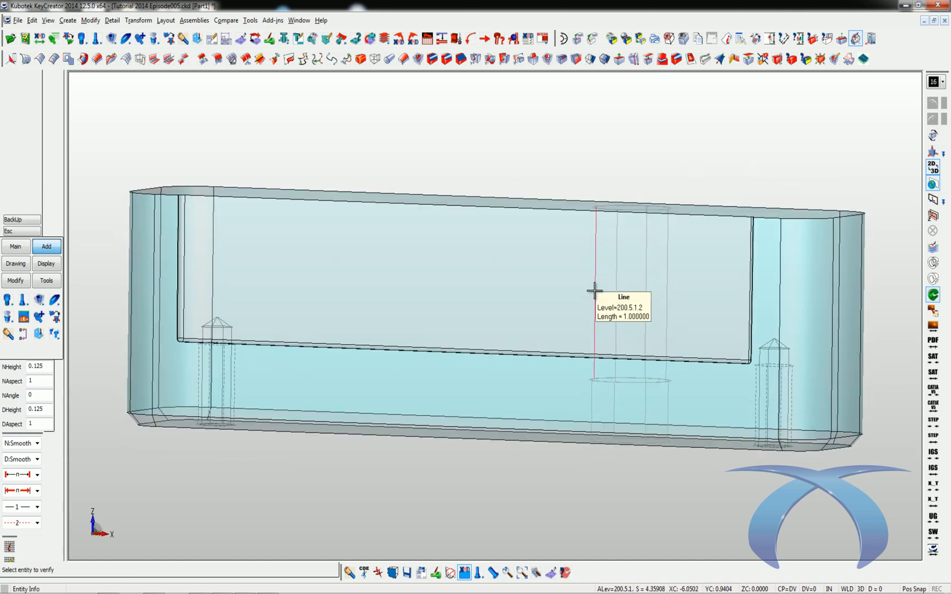
pyautogui.scroll(-3, 605, 468)
pyautogui.moveTo(596, 503); pyautogui.dragTo(422, 473, button='middle')
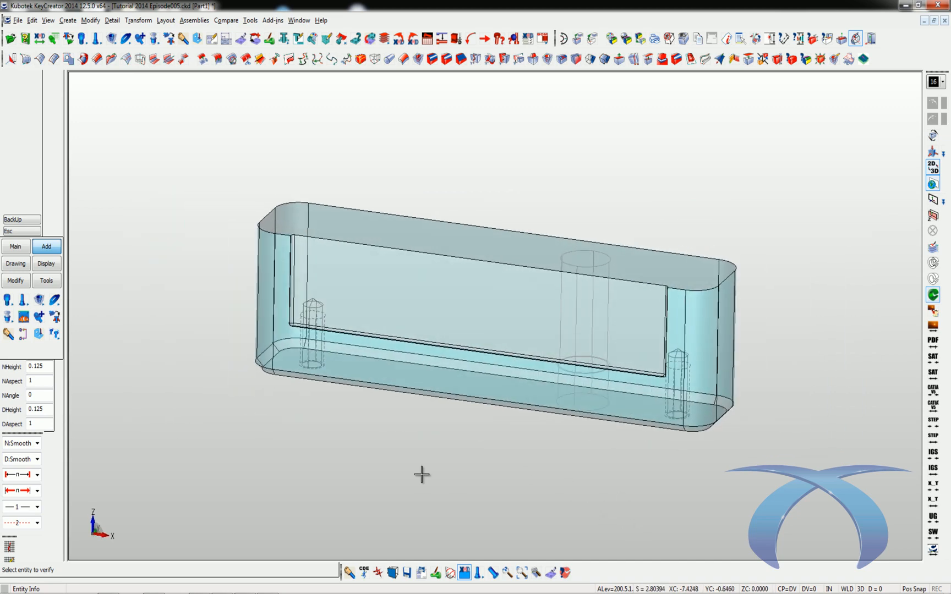
# Show only the core block and inspect the diameters and depths of its new ejector pin holes in 3D.
pyautogui.click(242, 55)
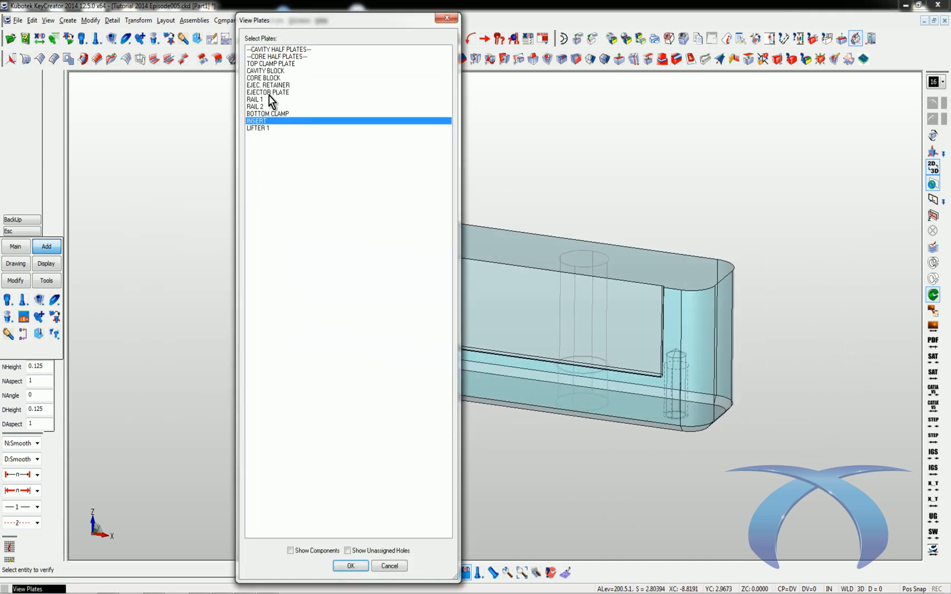
pyautogui.doubleClick(271, 81)
pyautogui.scroll(5, 346, 287)
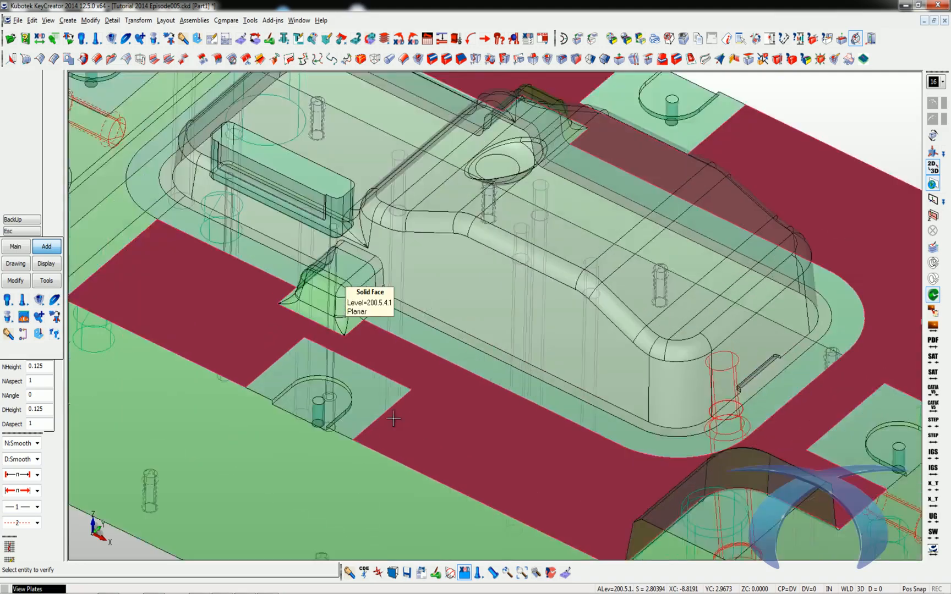
pyautogui.scroll(-3, 431, 418)
pyautogui.scroll(3, 372, 413)
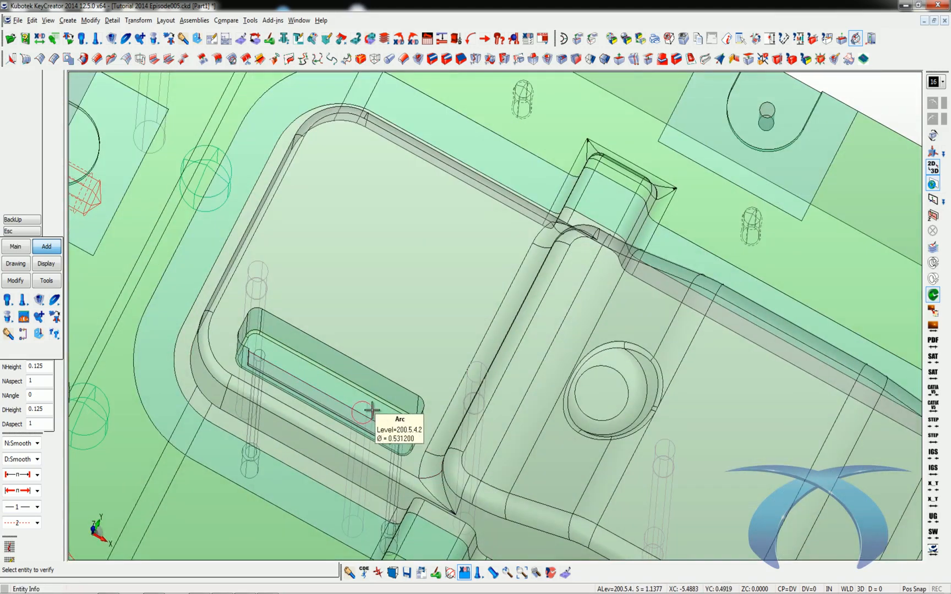
pyautogui.scroll(-4, 368, 406)
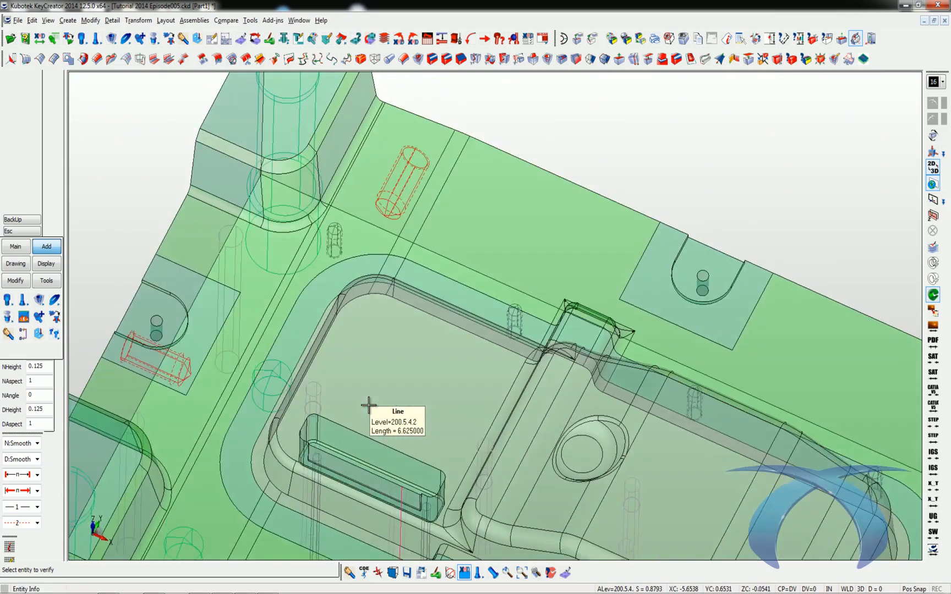
pyautogui.moveTo(369, 407); pyautogui.dragTo(378, 404, button='middle')
pyautogui.scroll(2, 394, 404)
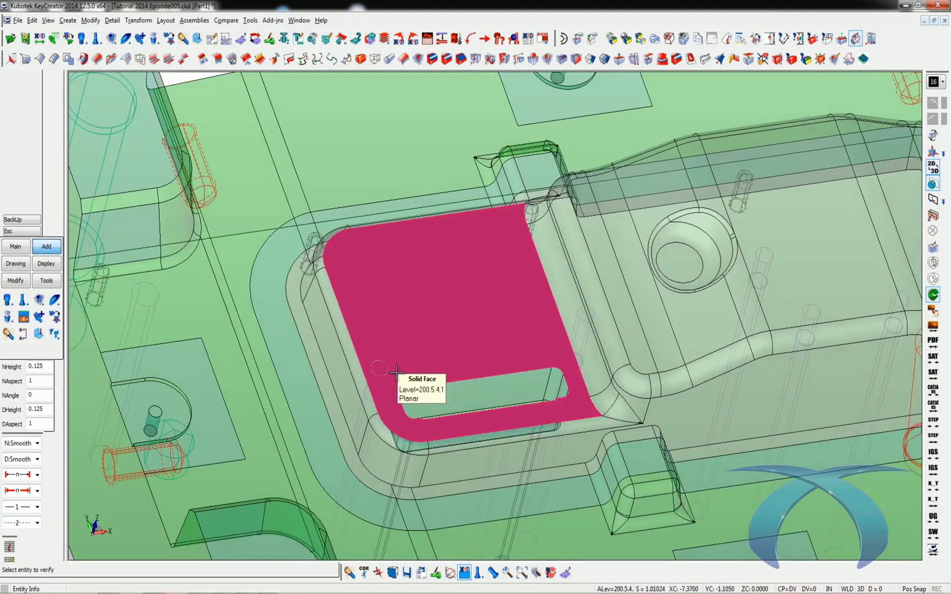
pyautogui.scroll(-3, 586, 324)
pyautogui.moveTo(586, 358); pyautogui.dragTo(573, 75, button='middle')
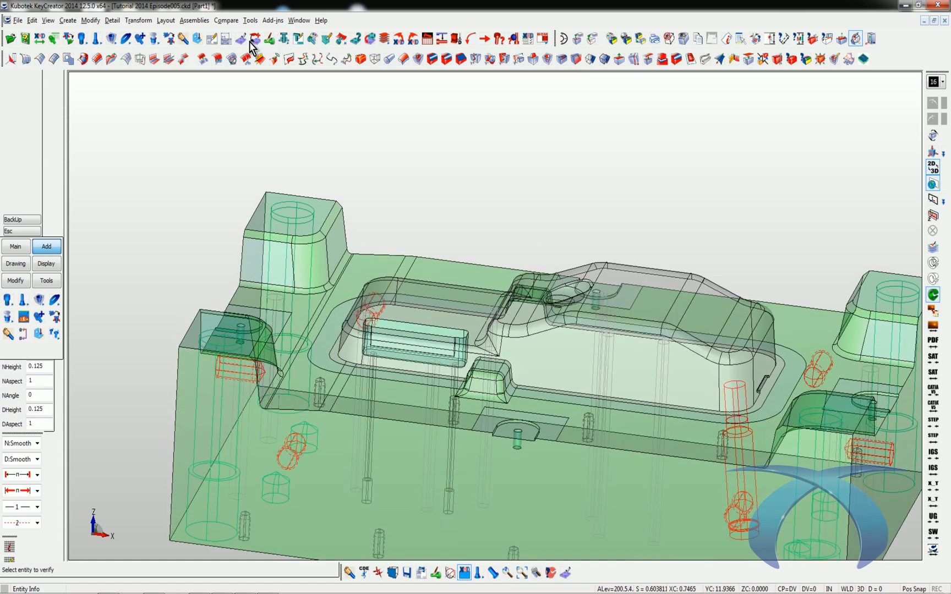
# Show the core block and ejector retainer with components and inspect the ejector pins with their D-locked heads.
pyautogui.click(241, 38)
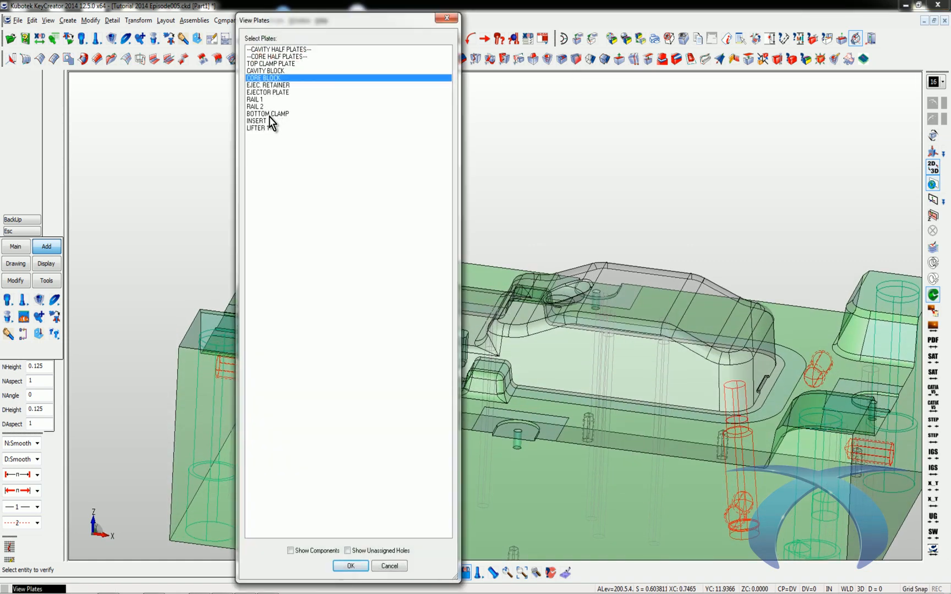
pyautogui.keyDown('ctrl'); pyautogui.click(275, 86); pyautogui.keyUp('ctrl')
pyautogui.click(291, 551)
pyautogui.click(350, 565)
pyautogui.moveTo(231, 509); pyautogui.dragTo(480, 531, button='middle')
pyautogui.scroll(3, 493, 539)
pyautogui.scroll(5, 493, 539)
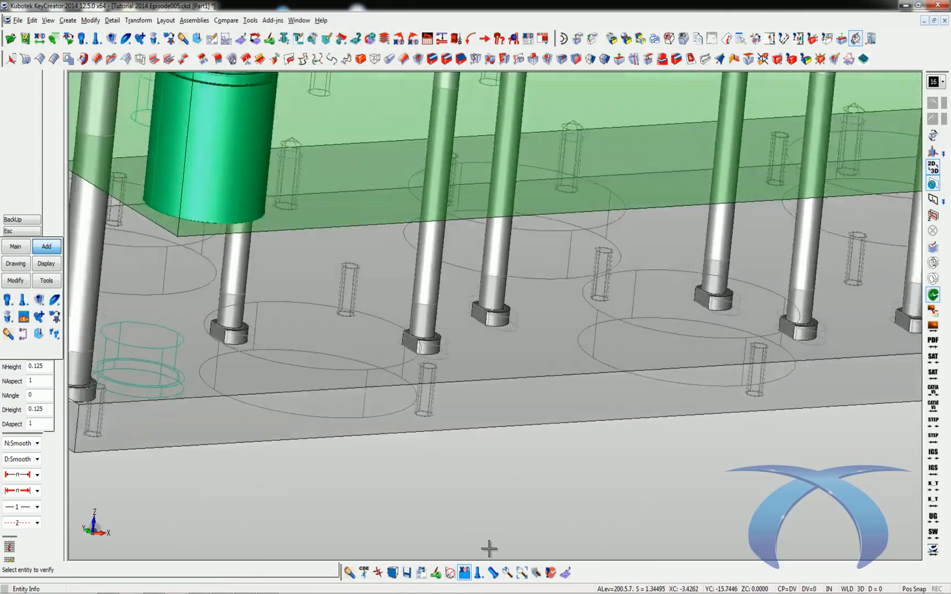
pyautogui.moveTo(489, 548); pyautogui.dragTo(414, 539, button='middle')
pyautogui.scroll(-6, 414, 537)
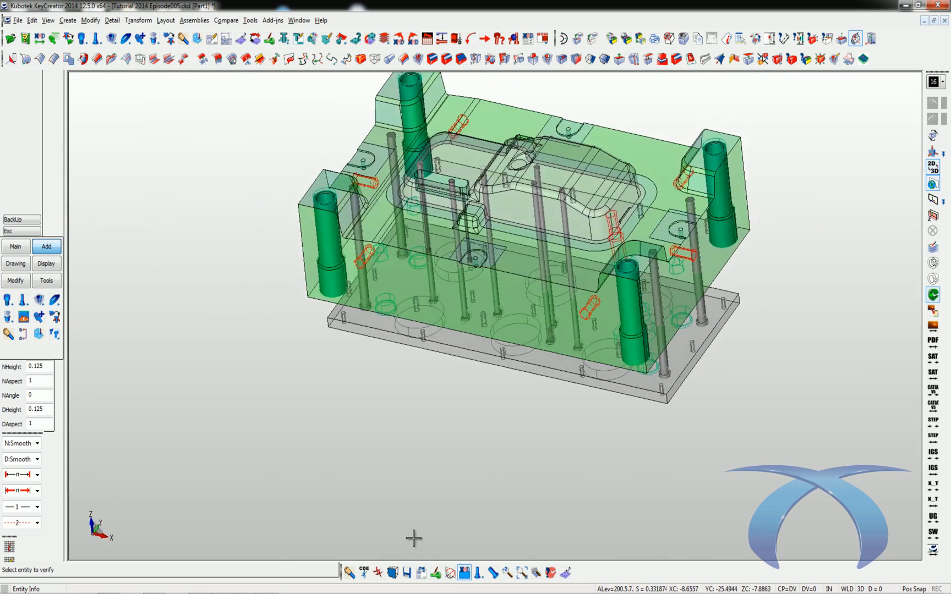
# Move the insert's ejector pin horizontally to X -6.0, between the two insert screws.
pyautogui.press('Escape')
pyautogui.hotkey('alt', '1')
pyautogui.hotkey('alt', 'w')
pyautogui.moveTo(275, 238); pyautogui.dragTo(516, 422)
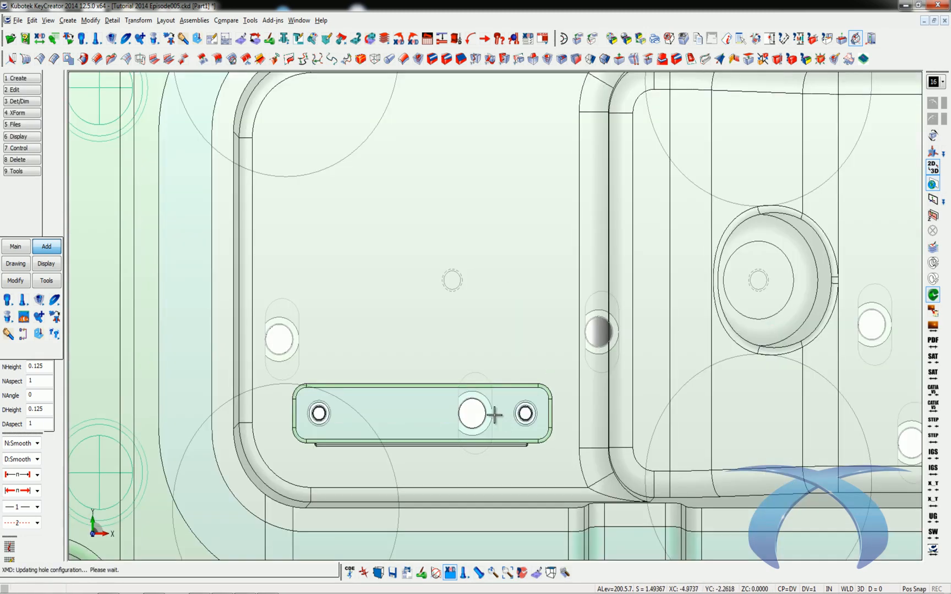
pyautogui.press('m')
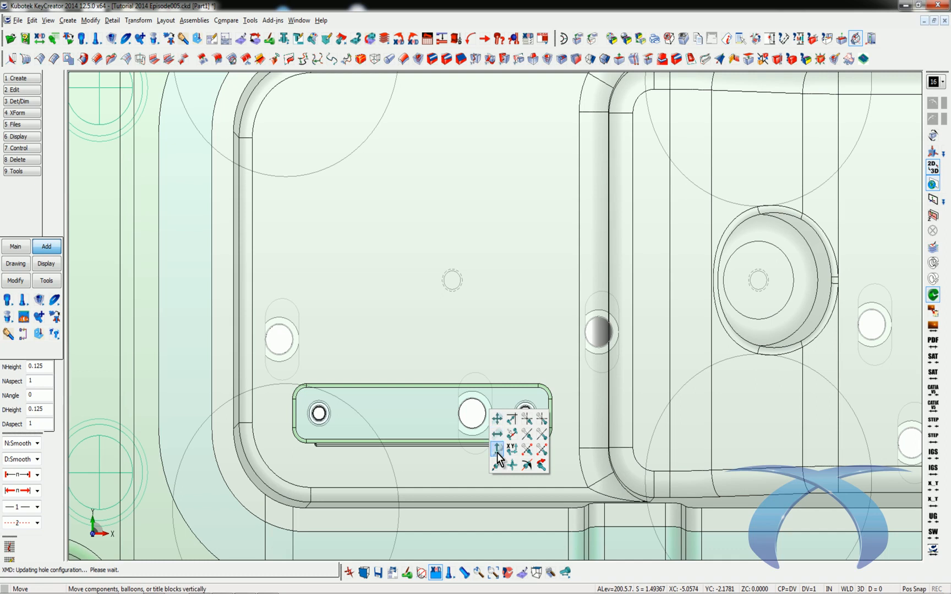
pyautogui.click(497, 434)
pyautogui.click(474, 421)
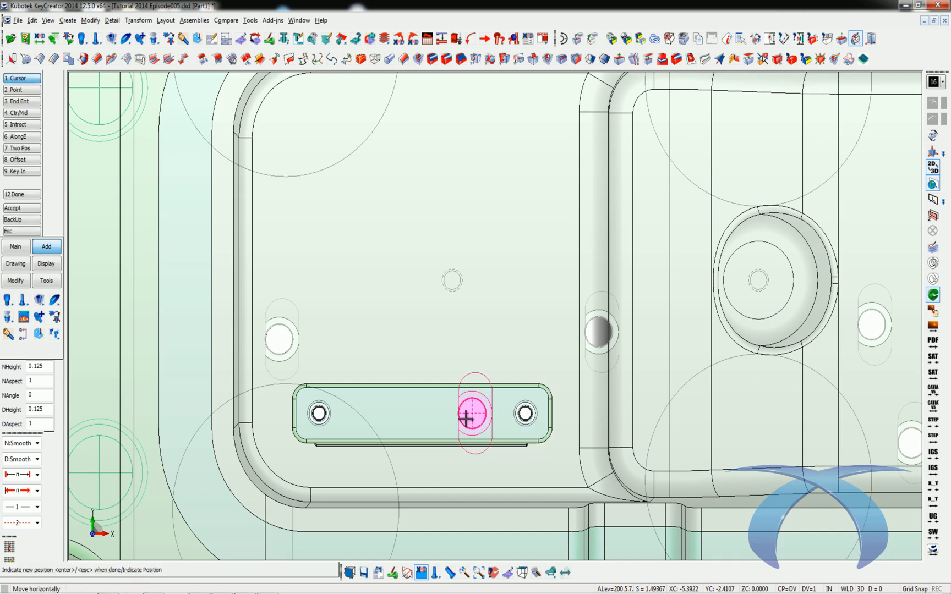
pyautogui.click(441, 414)
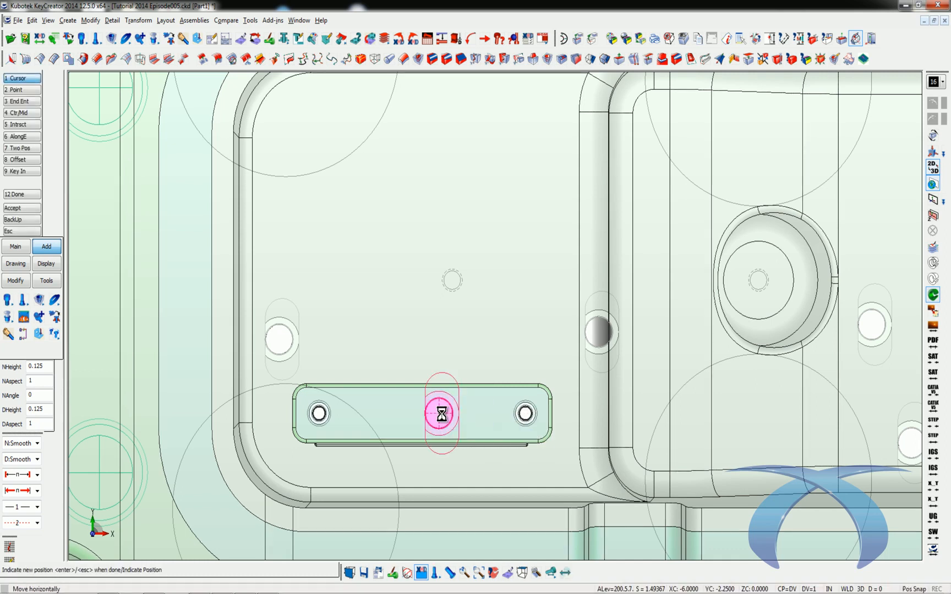
pyautogui.scroll(-3, 282, 436)
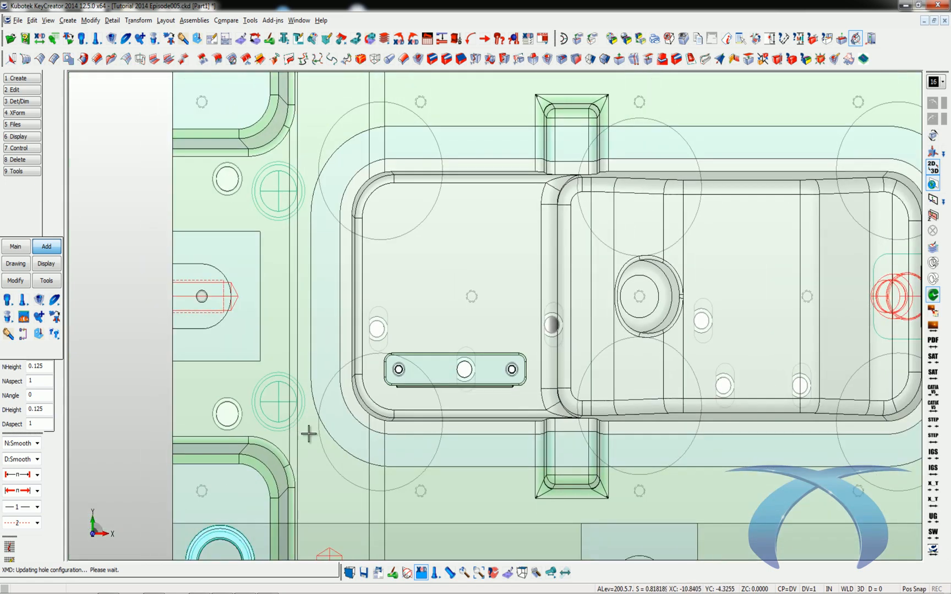
# Examine the ejector pin at the core's stepped wall from the front, and show only the ejector retainer with its components.
pyautogui.hotkey('ctrl', '2')
pyautogui.hotkey('alt', 'w')
pyautogui.moveTo(391, 142); pyautogui.dragTo(416, 189)
pyautogui.click(242, 43)
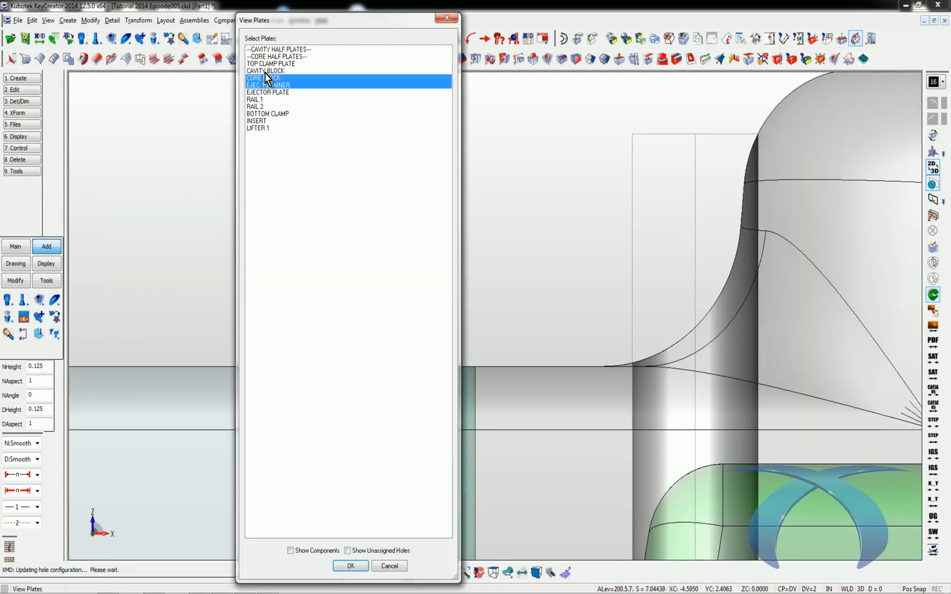
pyautogui.click(279, 88)
pyautogui.click(291, 551)
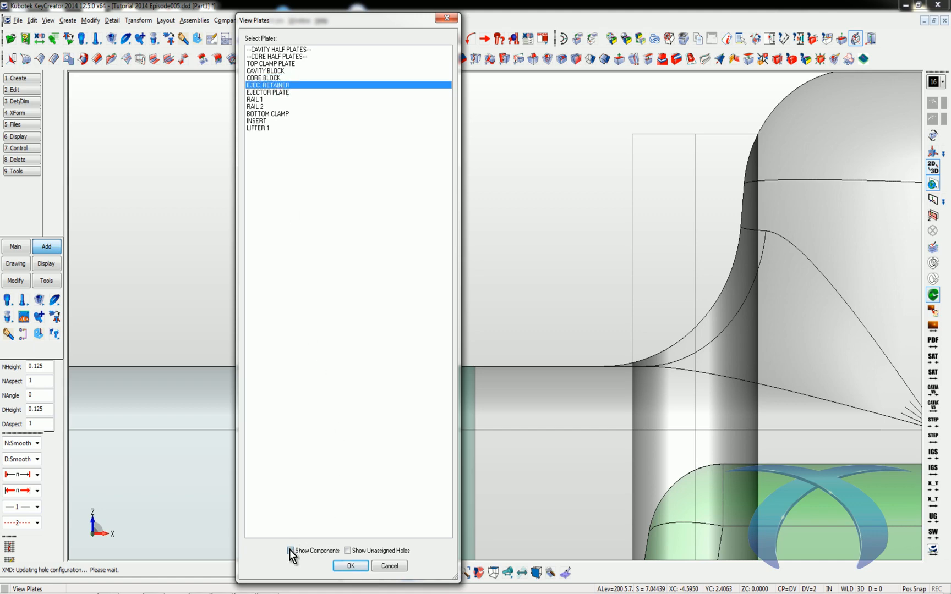
pyautogui.click(341, 566)
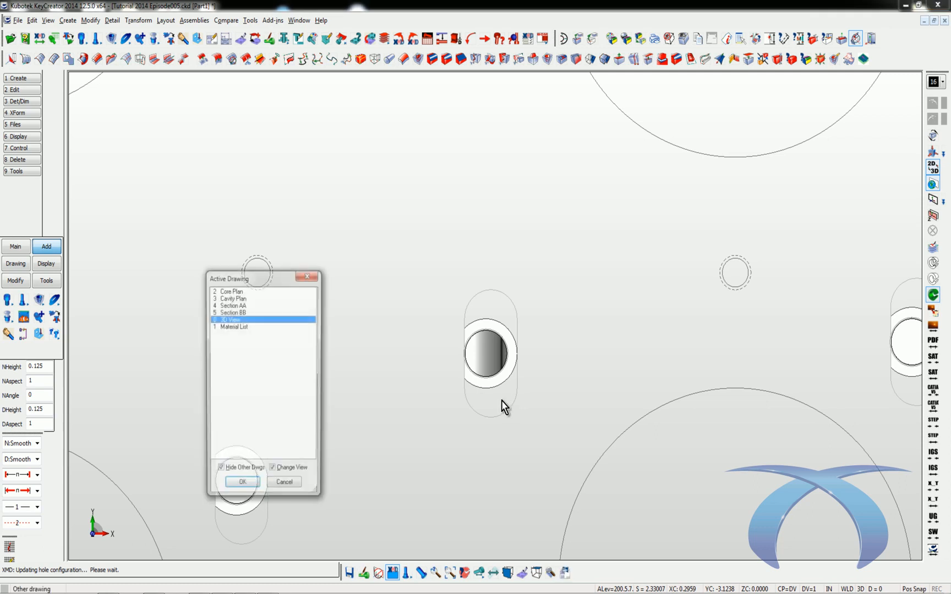
# In the Core Plan drawing, move the ejector pin at the core's step horizontally toward the round boss, clear of the curved wall.
pyautogui.doubleClick(225, 293)
pyautogui.hotkey('alt', 'w')
pyautogui.moveTo(375, 301); pyautogui.dragTo(493, 363)
pyautogui.rightClick(459, 340)
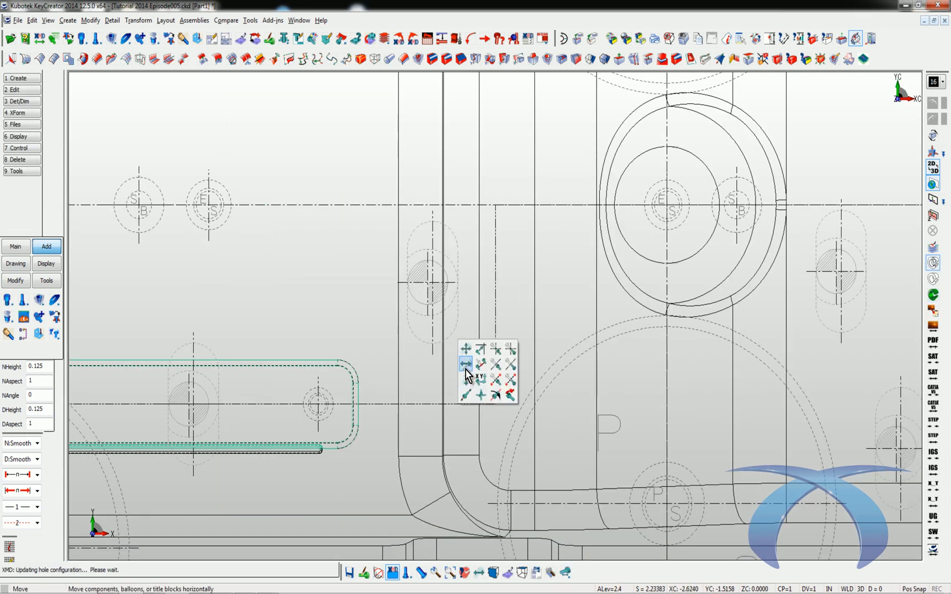
pyautogui.click(463, 368)
pyautogui.click(417, 306)
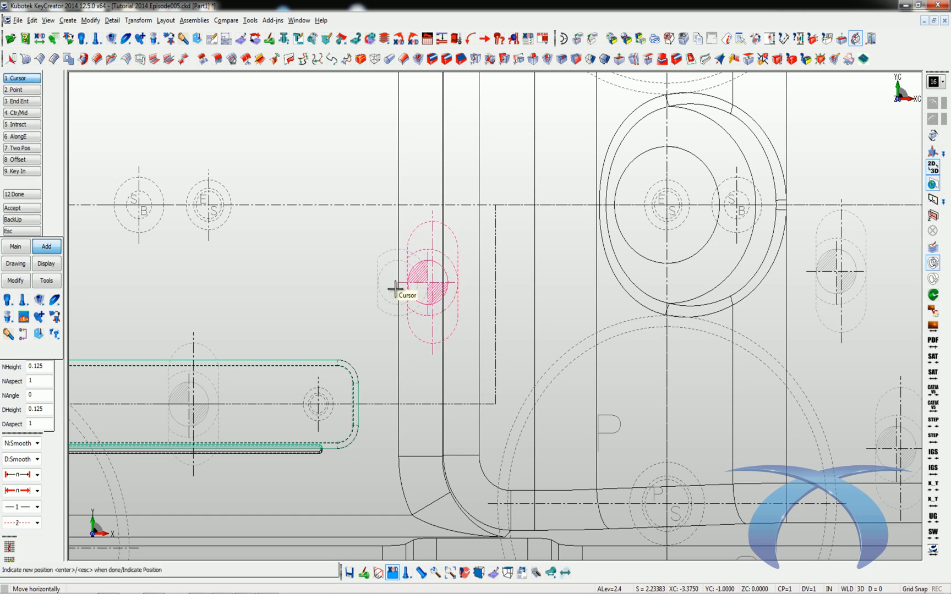
pyautogui.click(518, 284)
pyautogui.press('Escape')
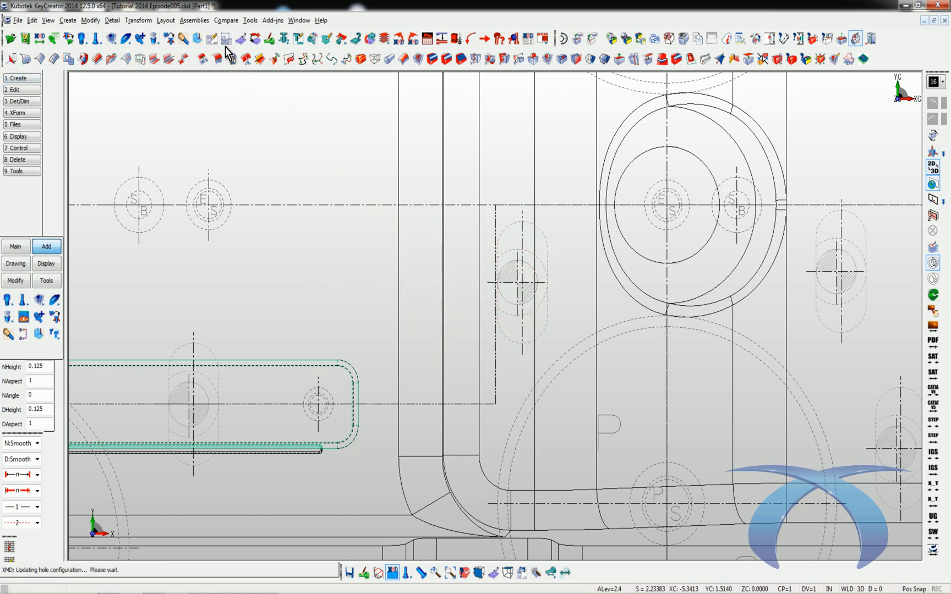
# Show the ejector retainer with components in 3D and check the length of the relocated ejector pin.
pyautogui.click(242, 41)
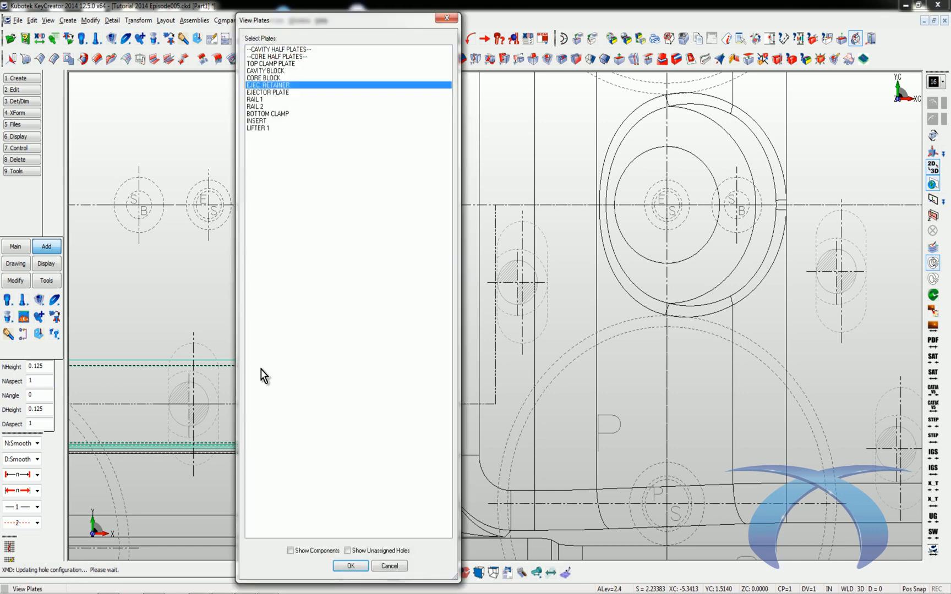
pyautogui.click(348, 566)
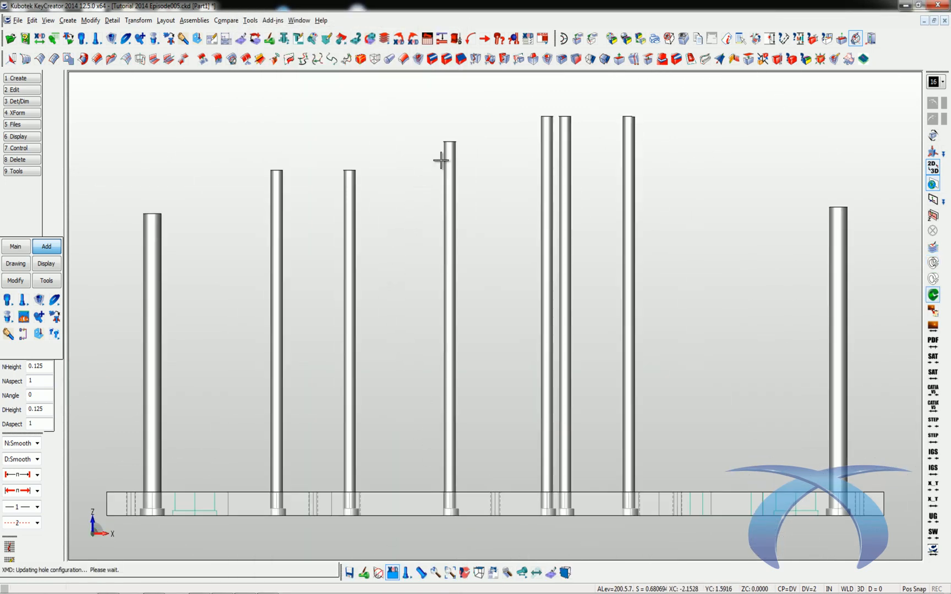
pyautogui.moveTo(410, 179); pyautogui.dragTo(404, 232, button='middle')
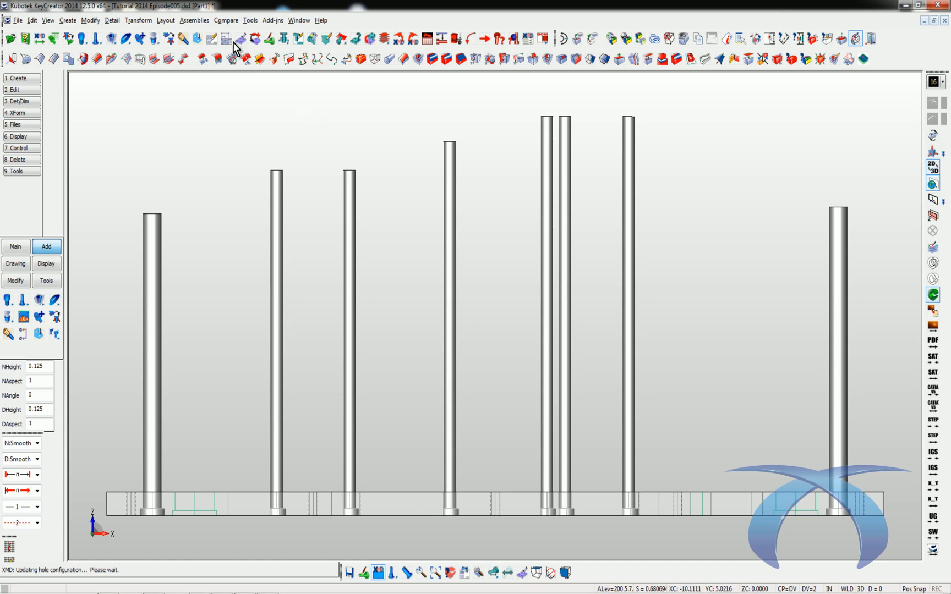
# Show the core block together with the ejector retainer and their components.
pyautogui.click(239, 41)
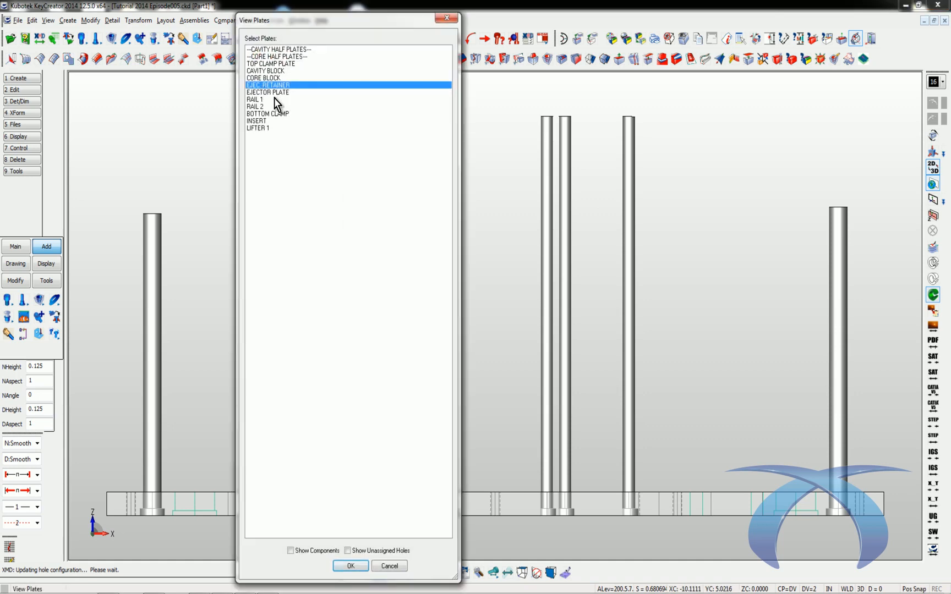
pyautogui.click(270, 78)
pyautogui.click(316, 551)
pyautogui.click(351, 565)
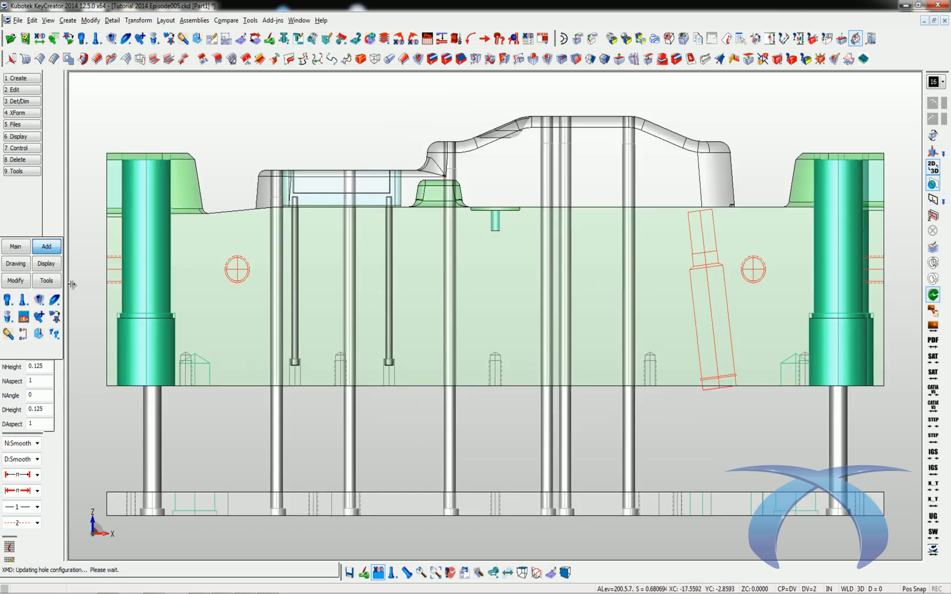
# Resize the relocated ejector pin's ream length to 1.5 and apply it to all pins of that type.
pyautogui.click(15, 281)
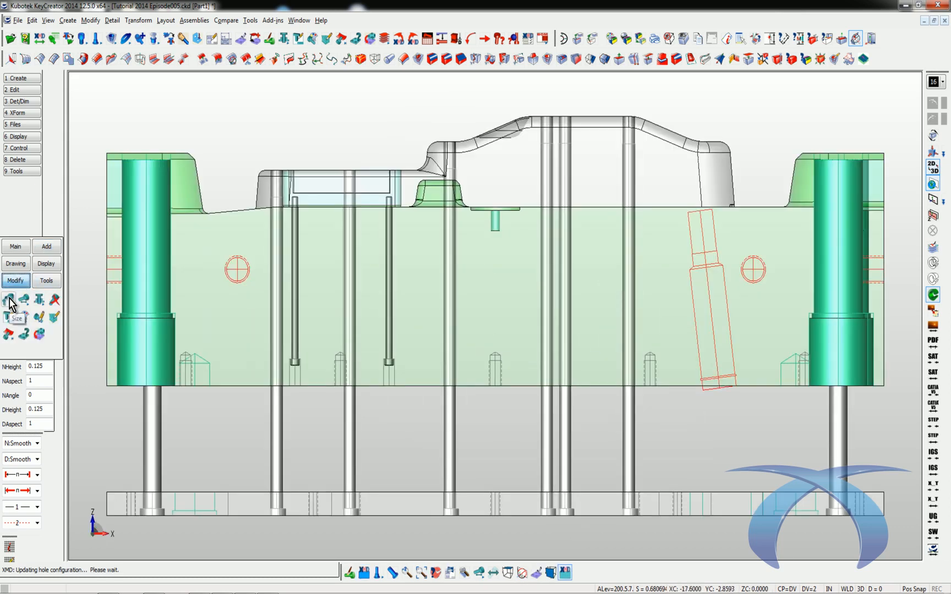
pyautogui.click(9, 302)
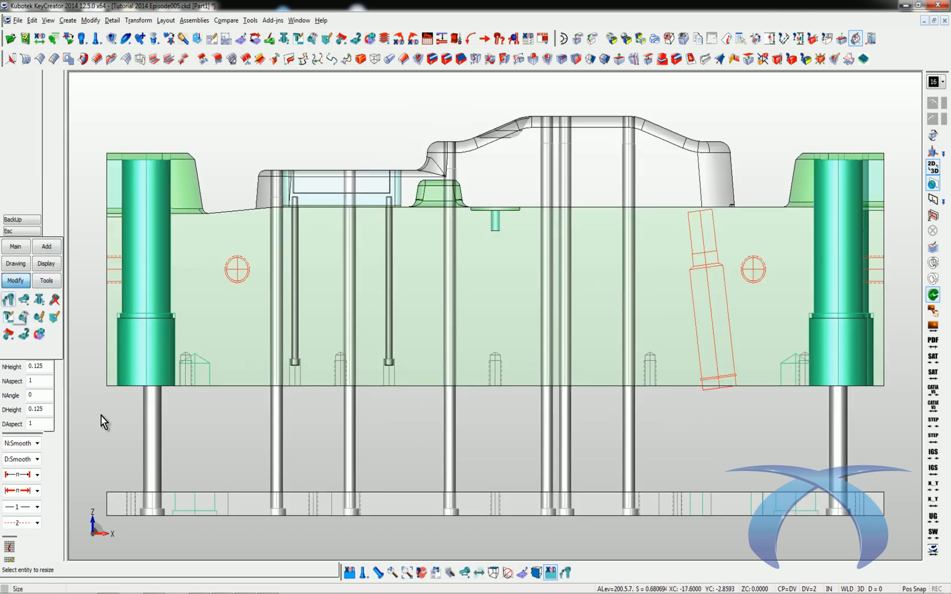
pyautogui.click(446, 432)
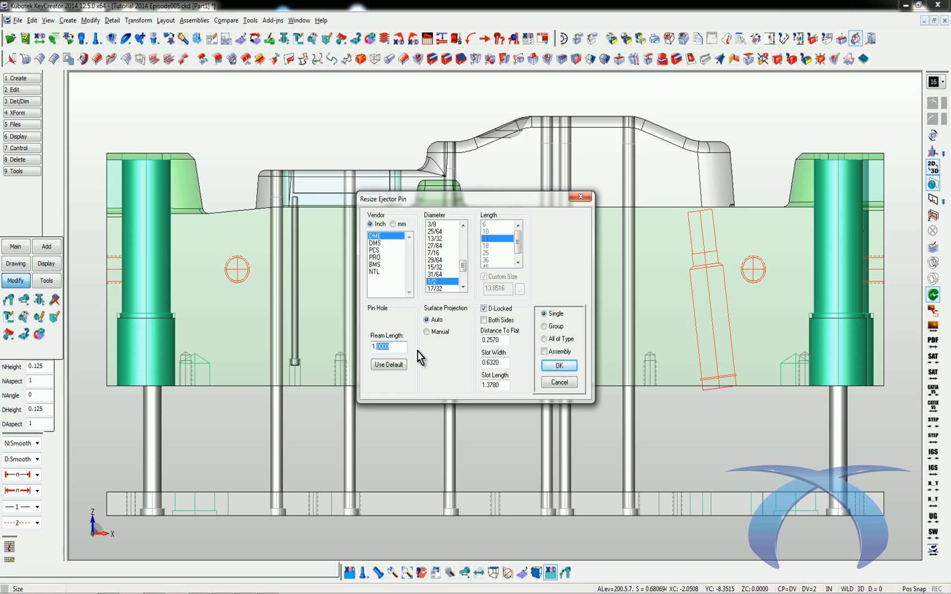
pyautogui.click(552, 339)
pyautogui.click(561, 368)
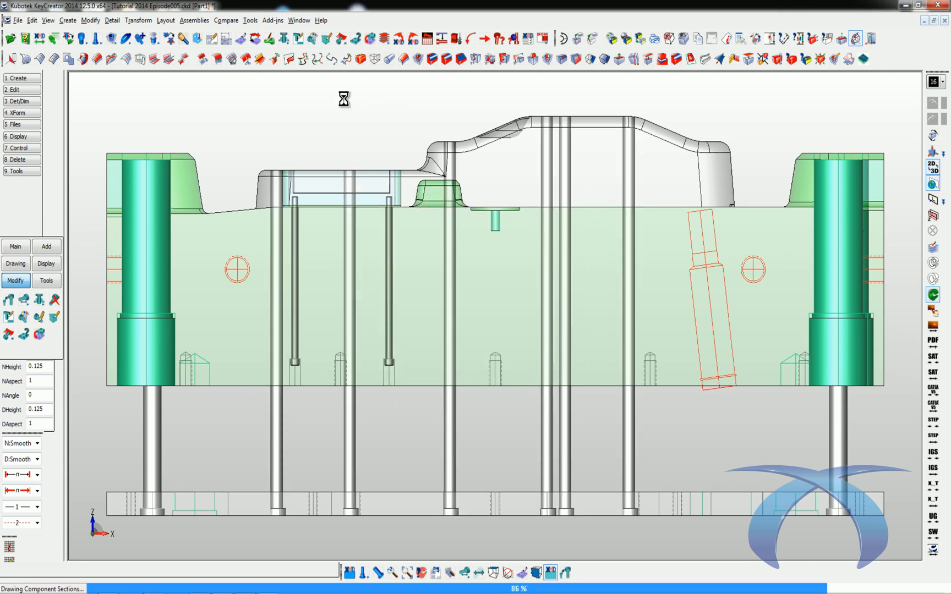
# Check the length of the reamed hole portion at the tops of the tallest ejector pins.
pyautogui.press('Escape')
pyautogui.hotkey('alt', 'w')
pyautogui.moveTo(457, 91); pyautogui.dragTo(658, 207)
pyautogui.hotkey('ctrl', 'i')
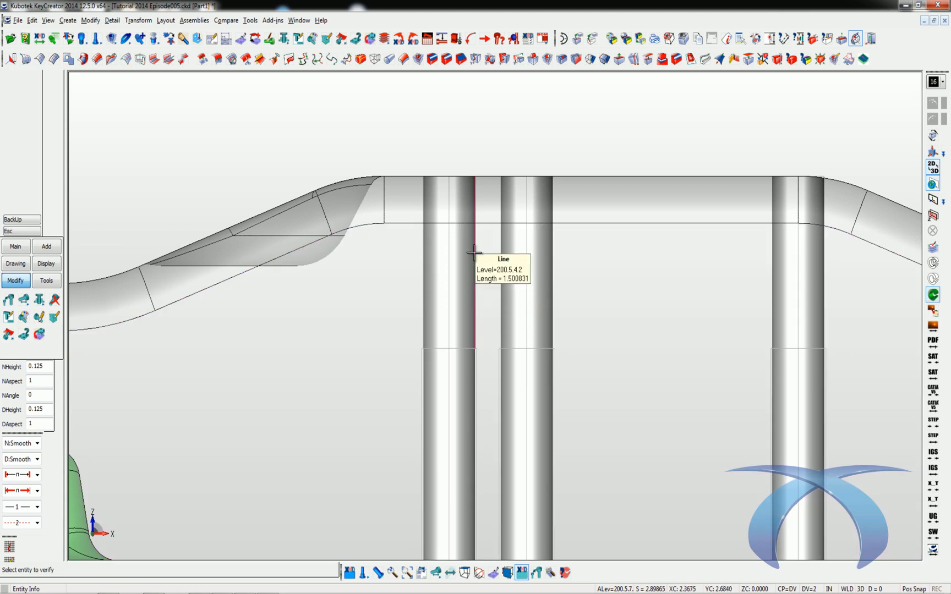
pyautogui.press('Escape')
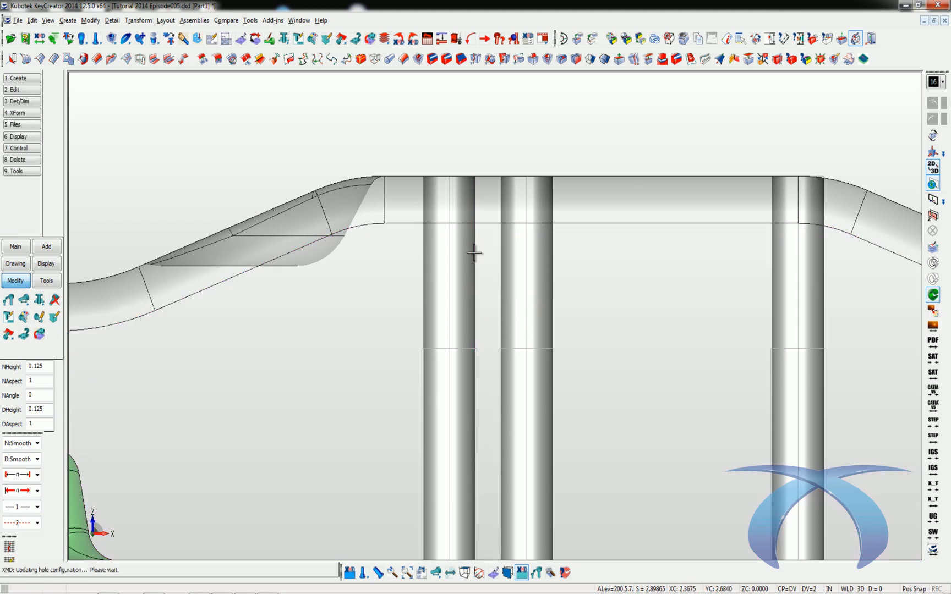
pyautogui.hotkey('alt', 'a')
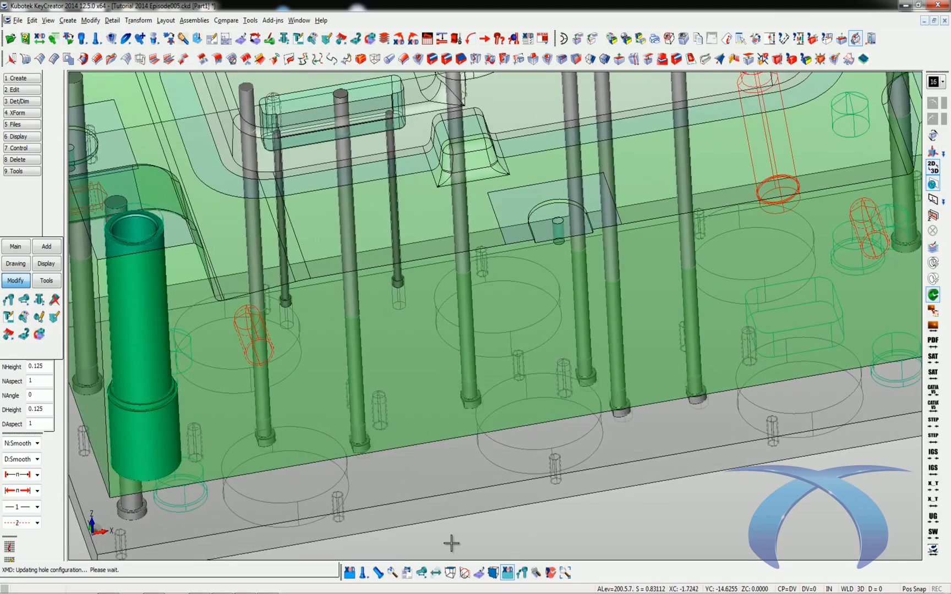
# Turn off D-Locked for the ejector pin beside the insert, the pin through the insert and the pin beside the round boss.
pyautogui.hotkey('alt', 'w')
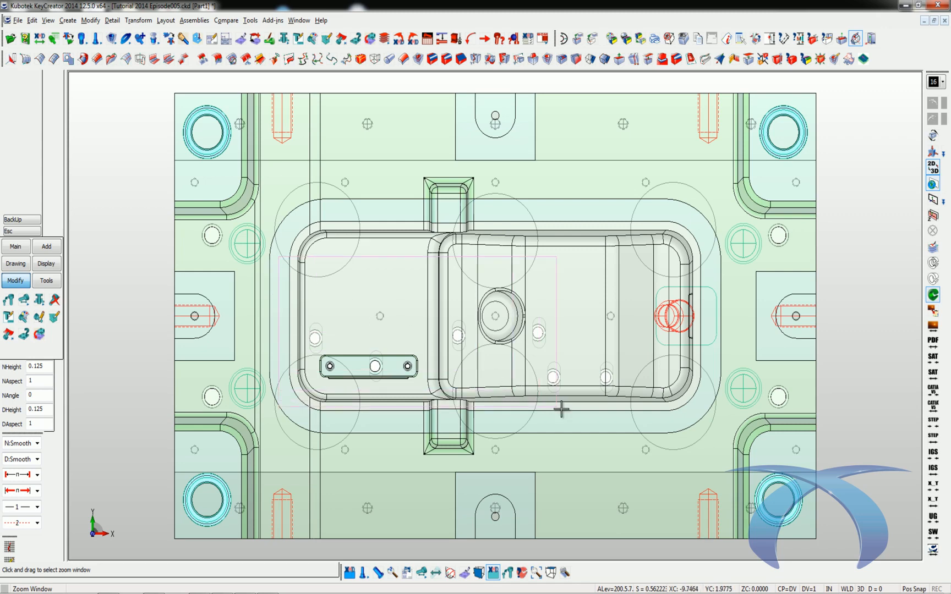
pyautogui.moveTo(279, 257); pyautogui.dragTo(562, 409)
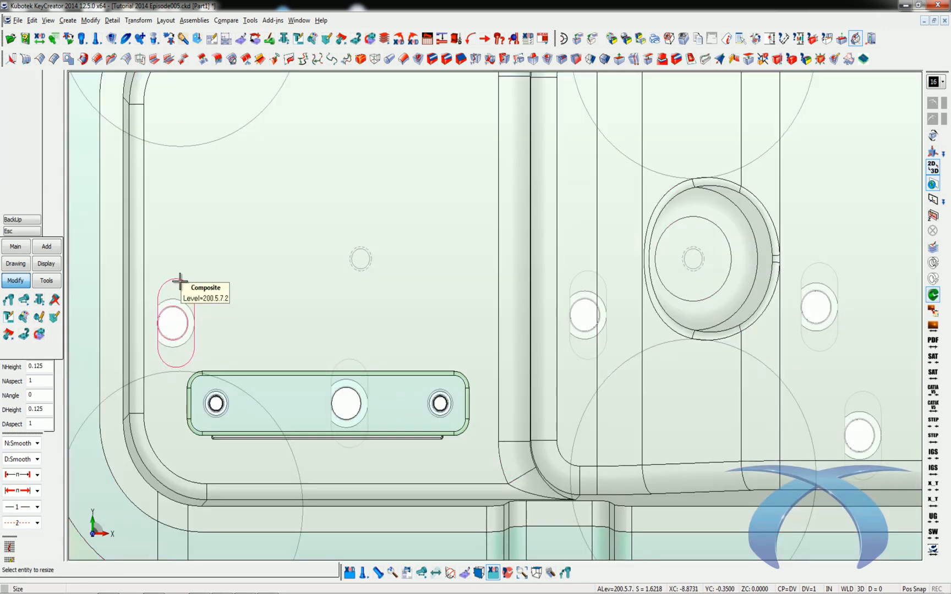
pyautogui.click(179, 291)
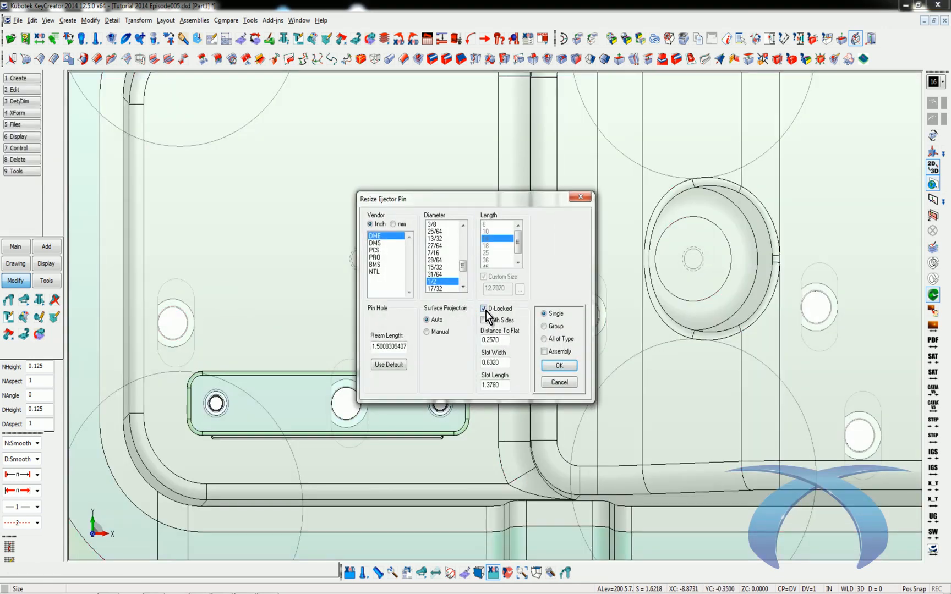
pyautogui.click(558, 367)
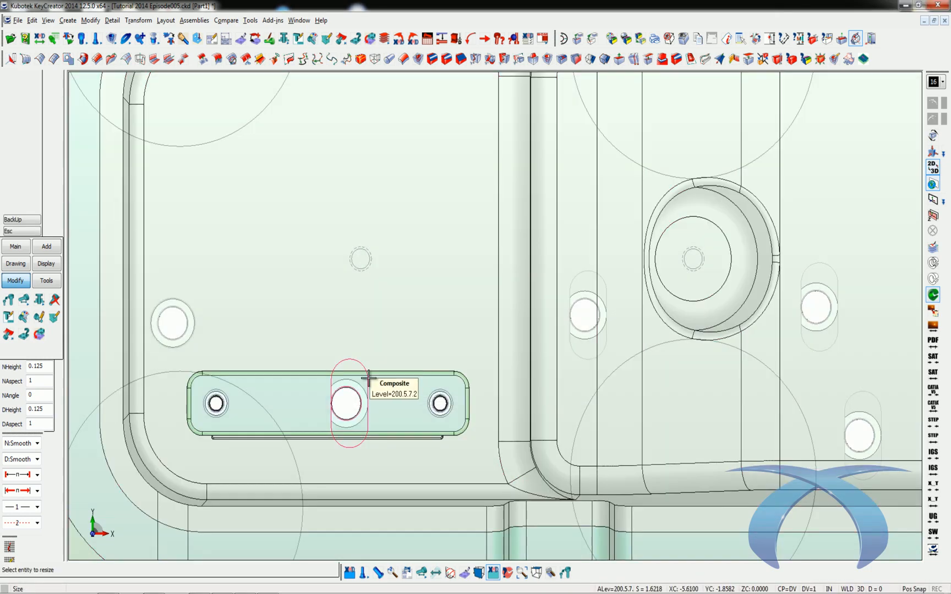
pyautogui.click(368, 379)
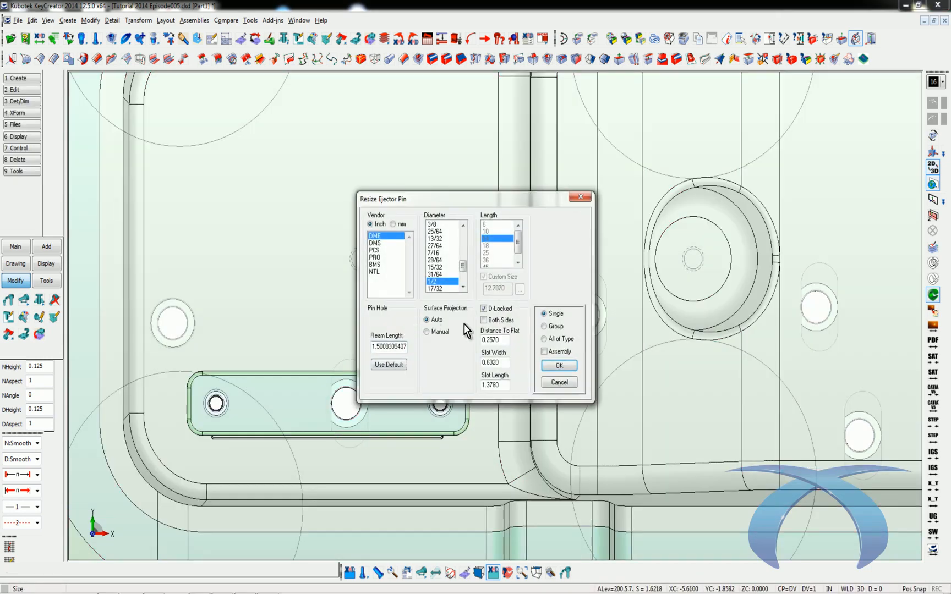
pyautogui.click(558, 365)
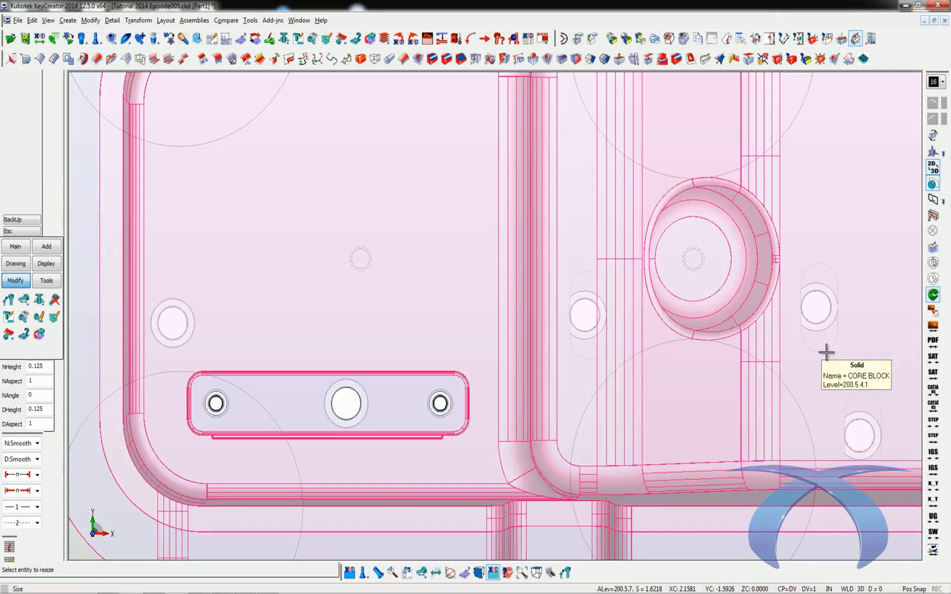
pyautogui.click(830, 331)
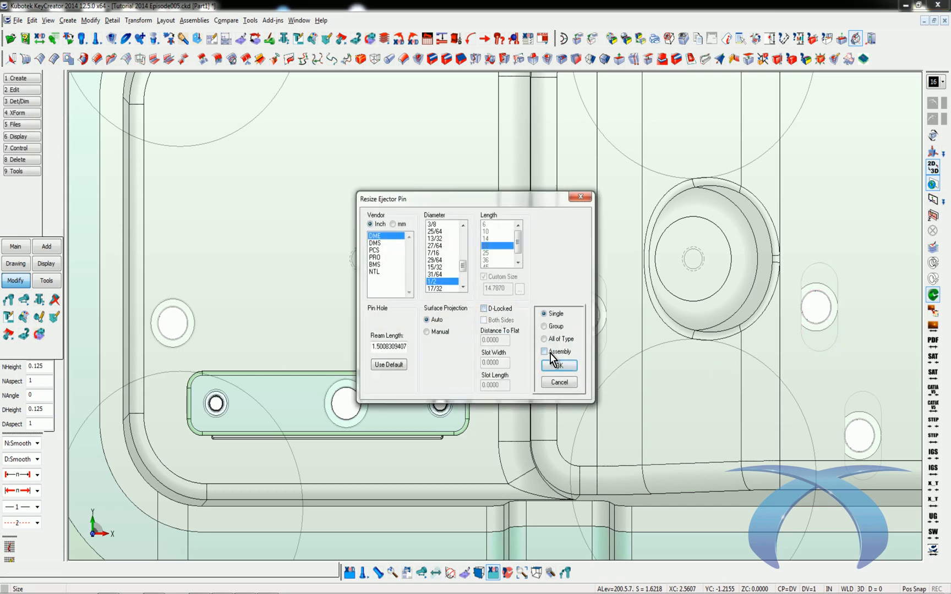
pyautogui.click(557, 366)
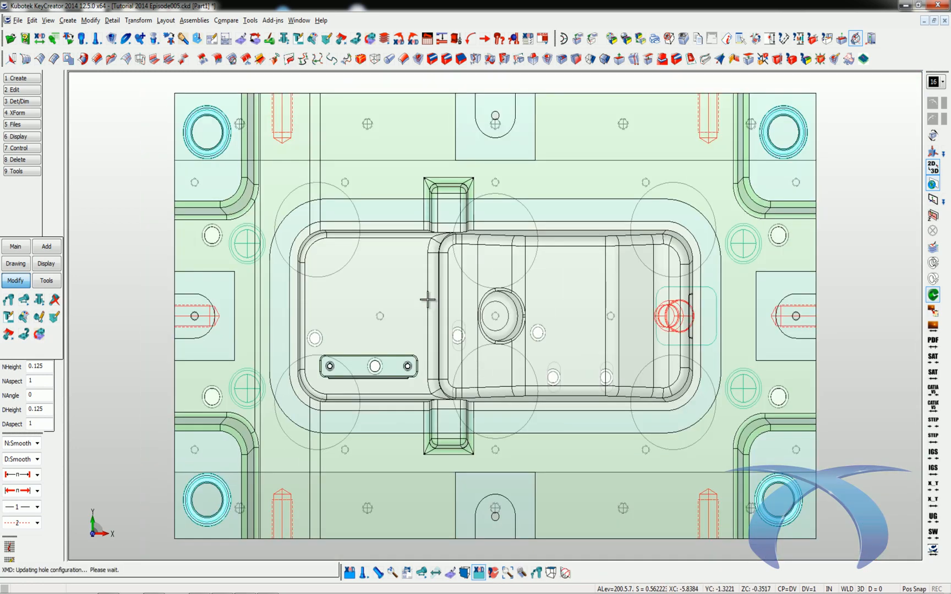
# Create a horizontal construction line through the origin along the core block's centre.
pyautogui.press('h')
pyautogui.click(22, 171)
pyautogui.press('Return')
pyautogui.press('Escape')
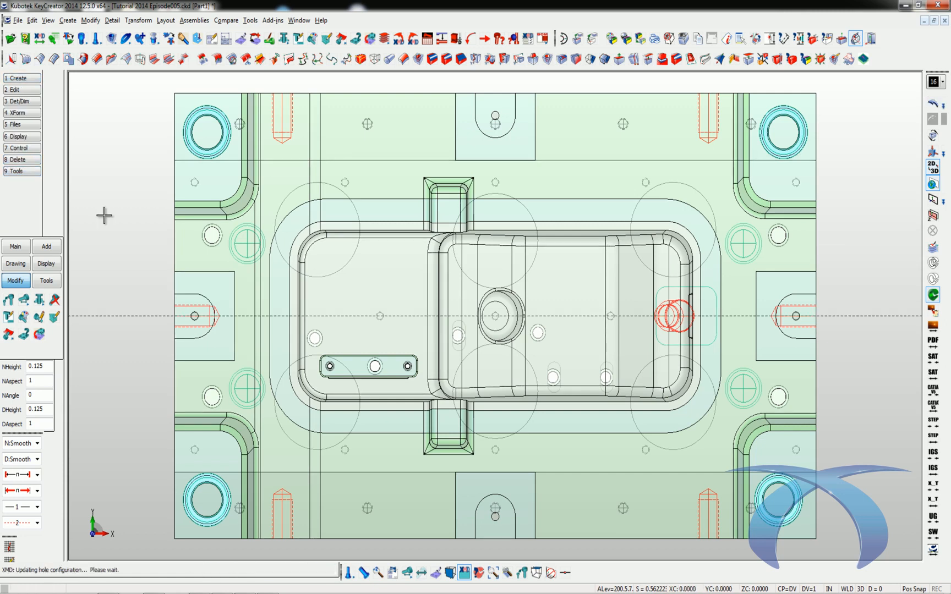
# Mirror-copy the six ejector pins below the centreline about the horizontal construction line.
pyautogui.press('c')
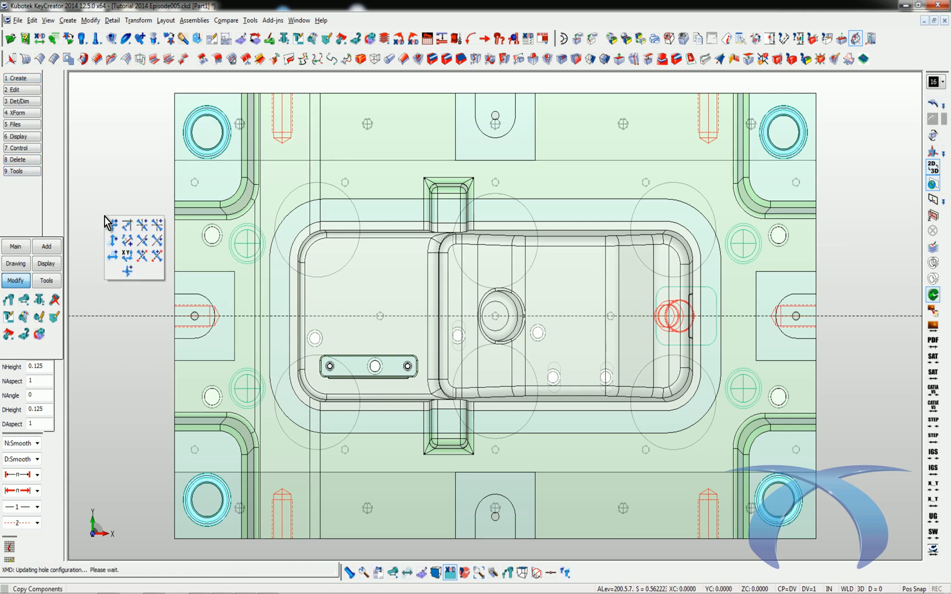
pyautogui.click(155, 243)
pyautogui.click(314, 337)
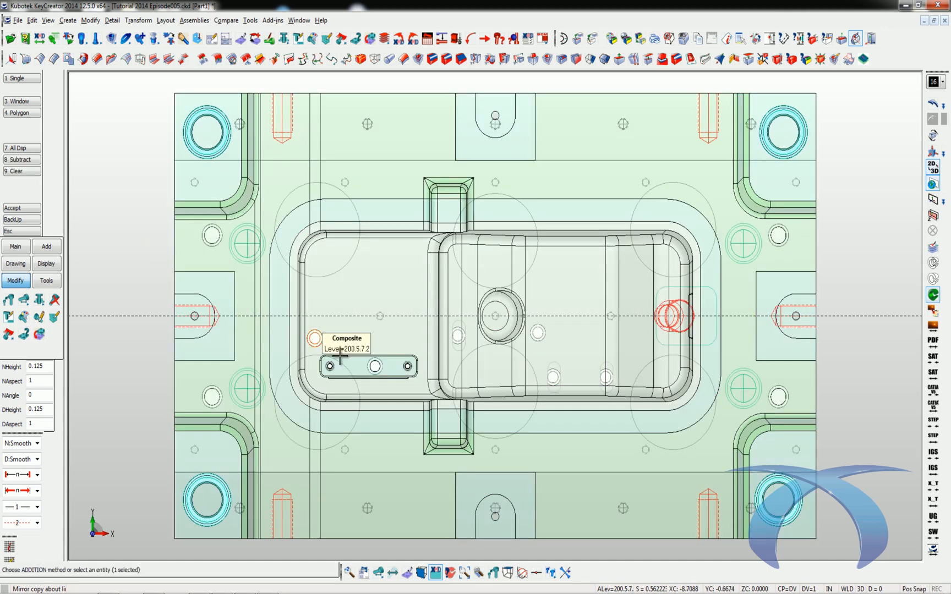
pyautogui.click(373, 365)
pyautogui.click(458, 335)
pyautogui.click(537, 332)
pyautogui.click(562, 376)
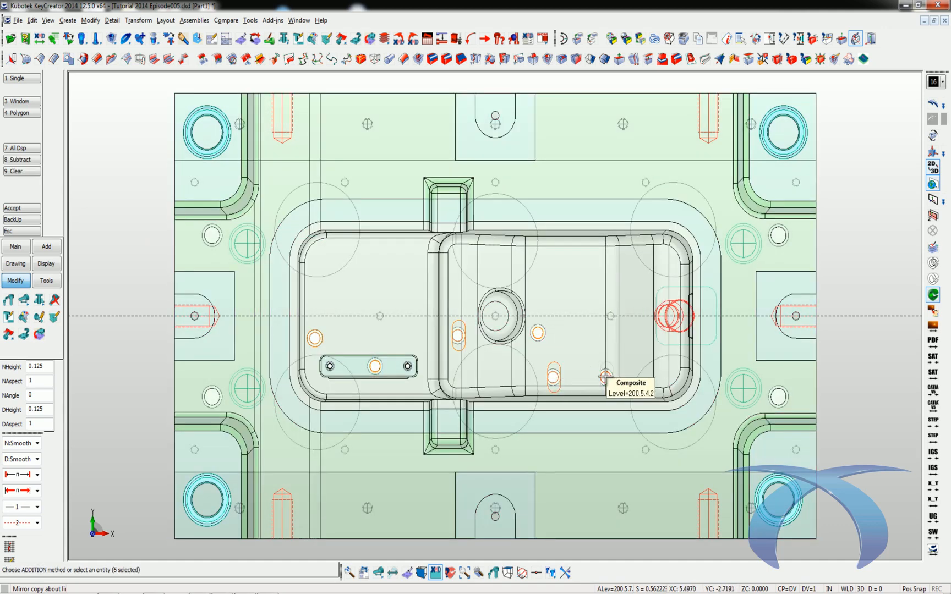
pyautogui.press('Return')
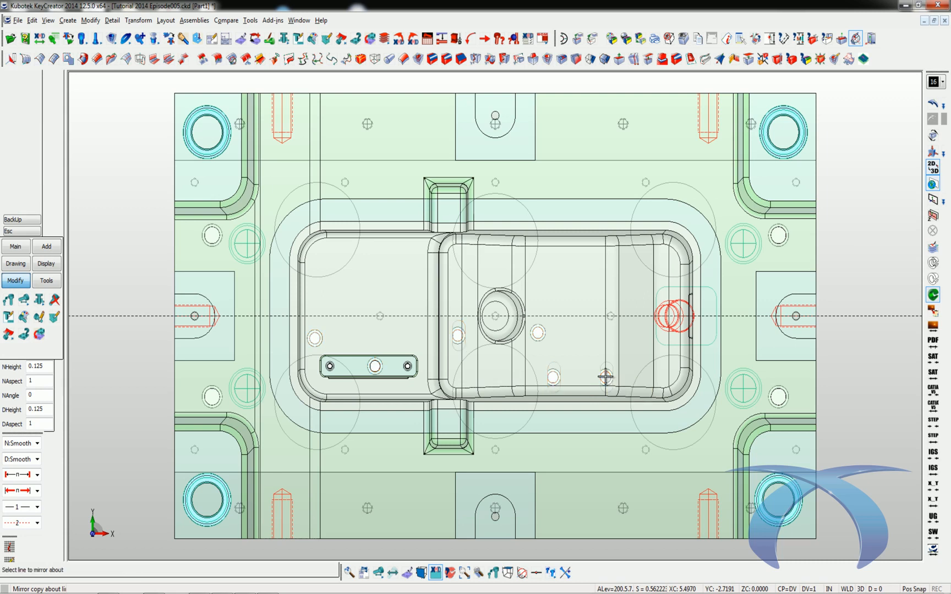
pyautogui.click(139, 316)
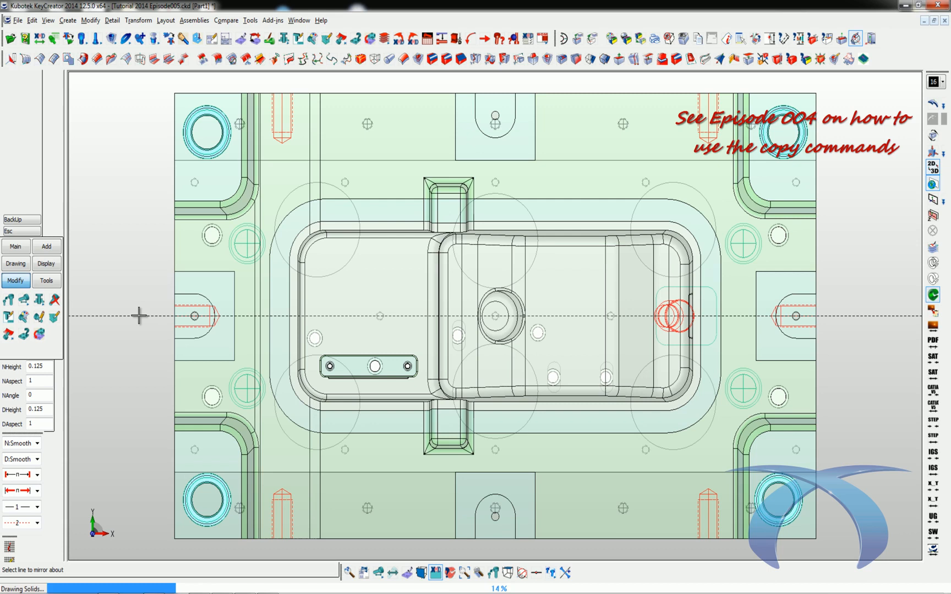
# Delete the horizontal construction line used for mirroring and save the file.
pyautogui.press('Escape')
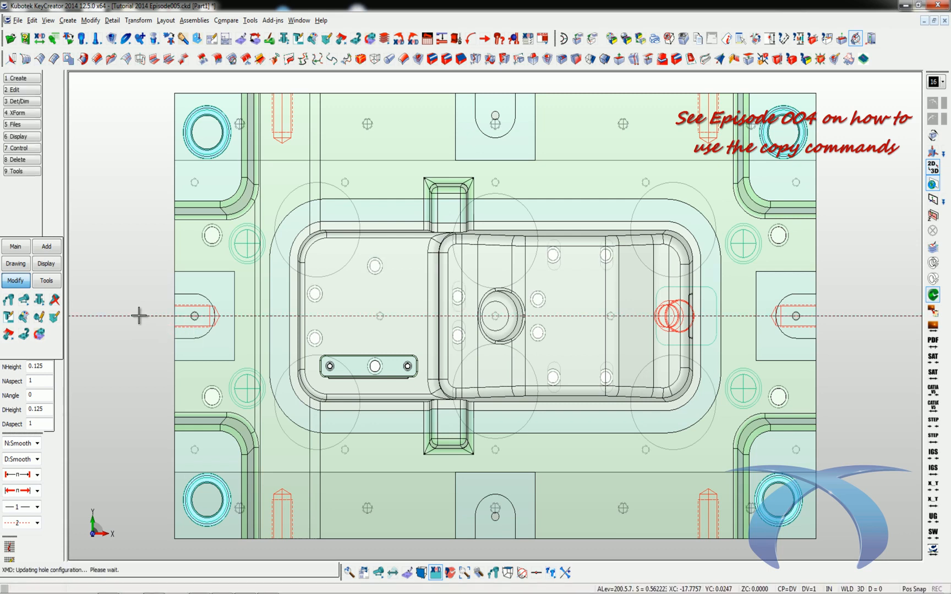
pyautogui.press('Delete')
pyautogui.click(138, 316)
pyautogui.press('Return')
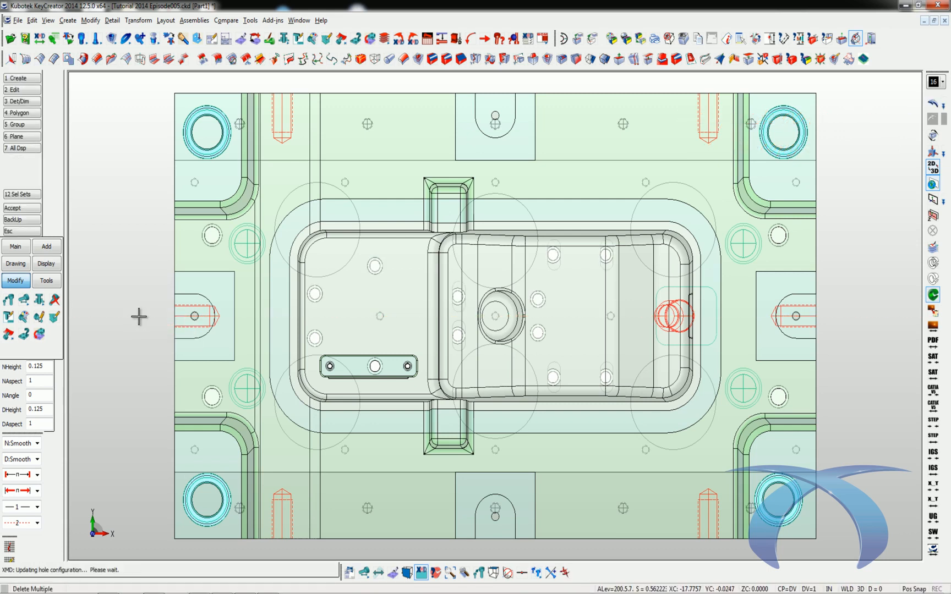
pyautogui.press('Escape')
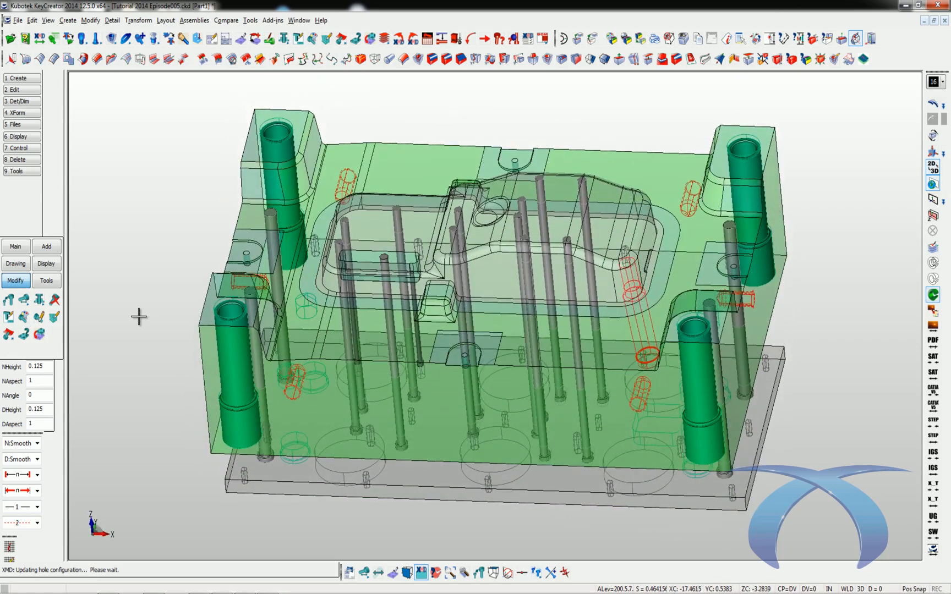
pyautogui.hotkey('ctrl', 's')
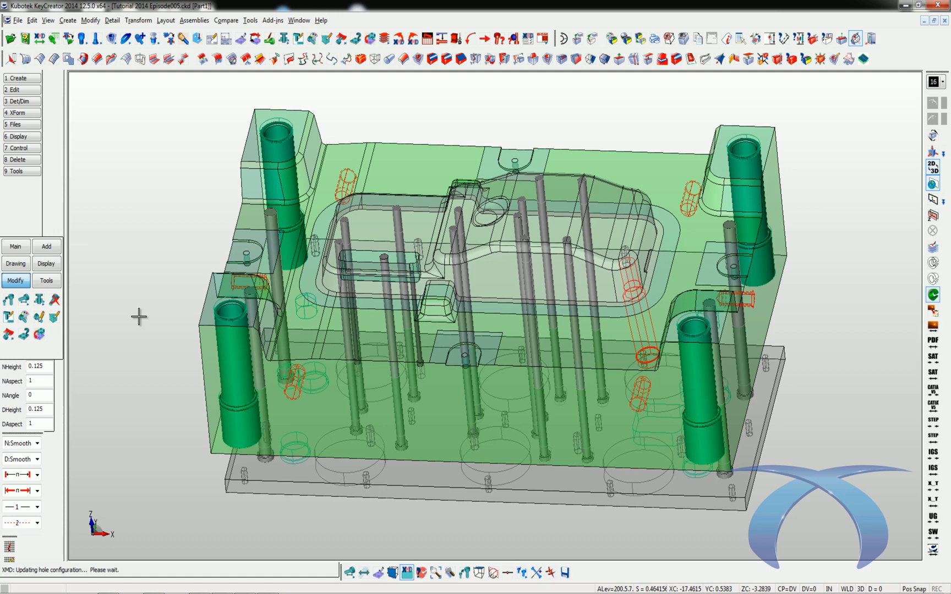
# Display all cavity half and core half plates together with their components.
pyautogui.click(240, 41)
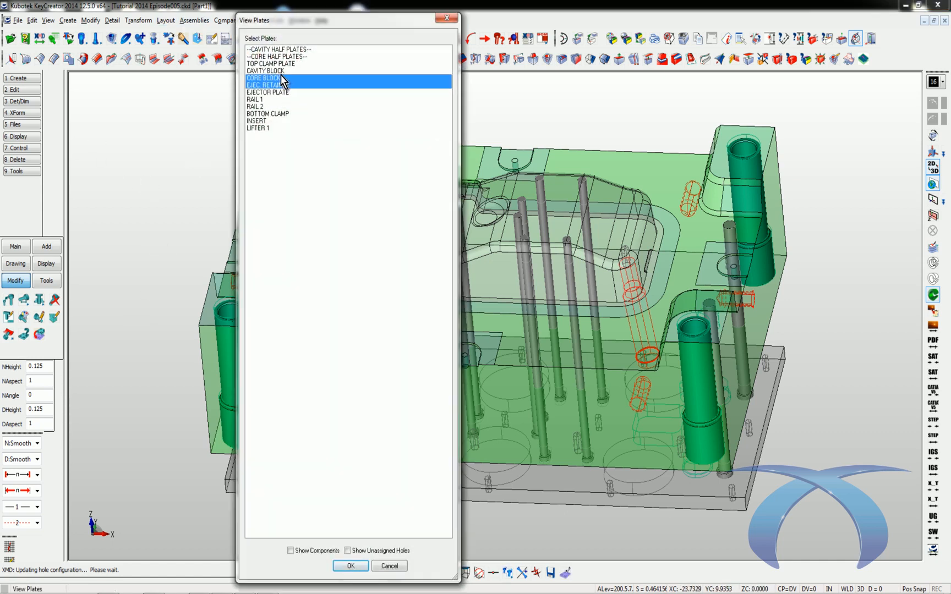
pyautogui.click(280, 49)
pyautogui.keyDown('shift'); pyautogui.click(283, 56); pyautogui.keyUp('shift')
pyautogui.click(350, 566)
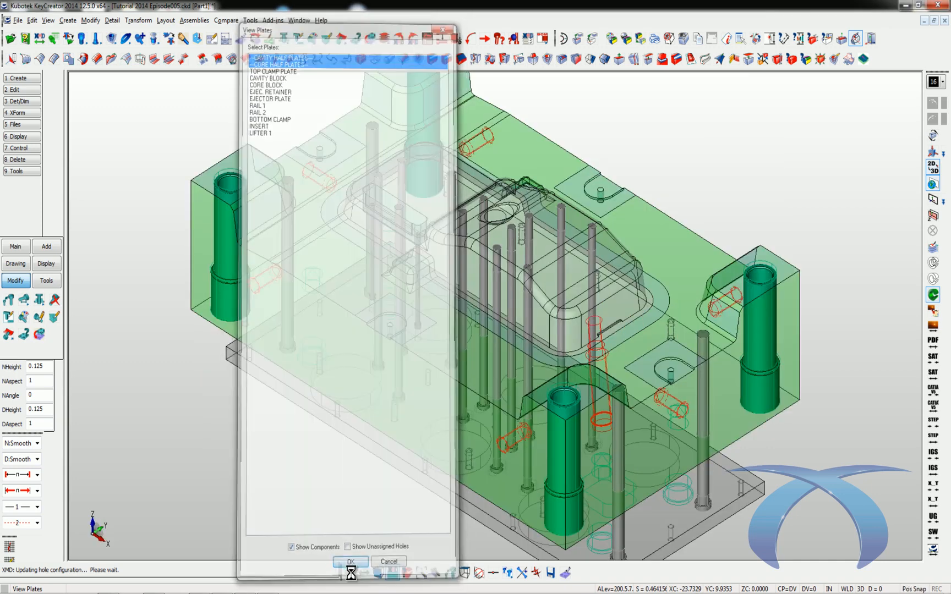
# Measure the vertical distance between the top of the ejector retainer plate and the underside of the core block.
pyautogui.press('m')
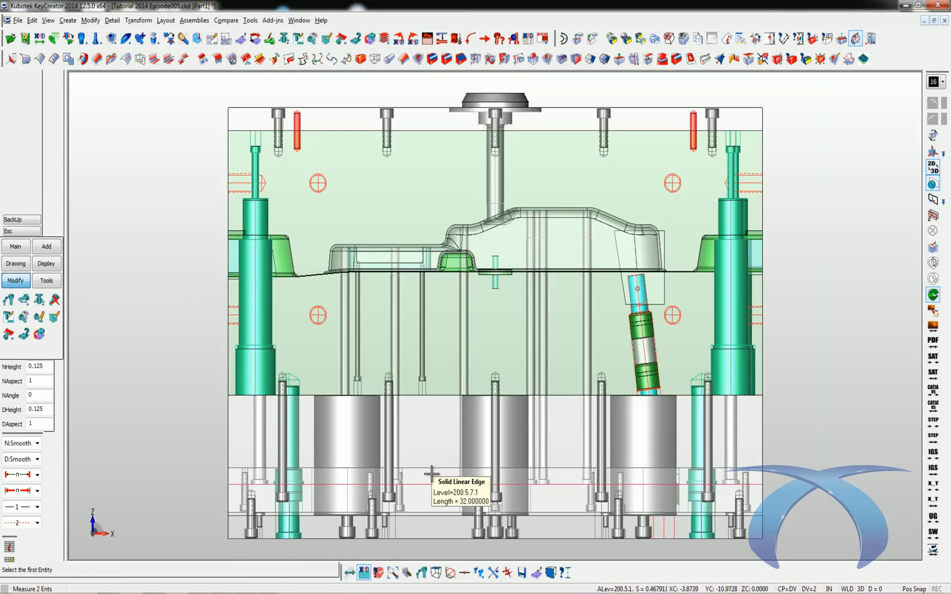
pyautogui.click(438, 468)
pyautogui.click(434, 396)
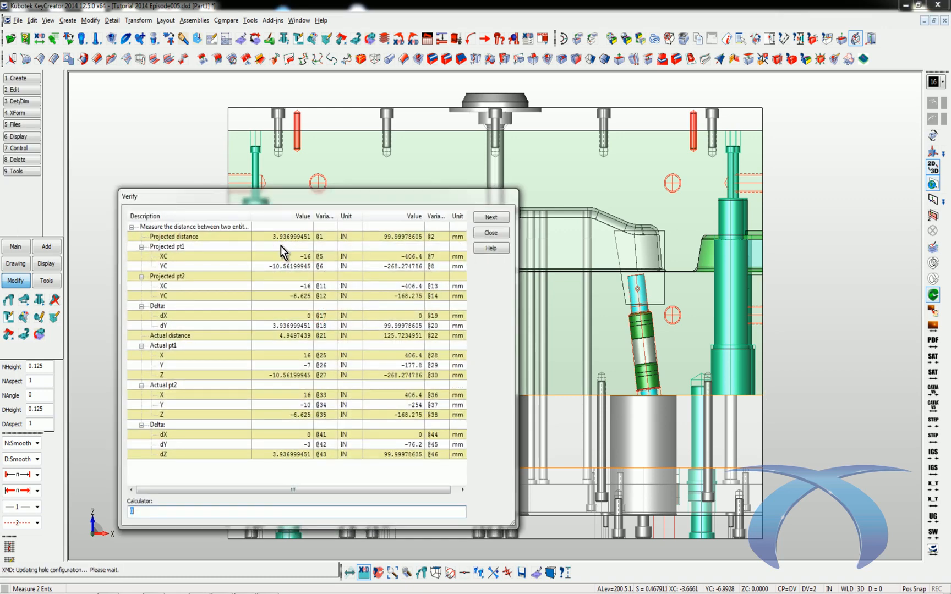
pyautogui.press('Return')
pyautogui.moveTo(454, 421)
pyautogui.mouseDown()
pyautogui.moveTo(501, 319)
pyautogui.moveTo(471, 242)
pyautogui.mouseUp()
pyautogui.moveTo(552, 264); pyautogui.dragTo(550, 267)
pyautogui.moveTo(581, 182); pyautogui.dragTo(605, 218)
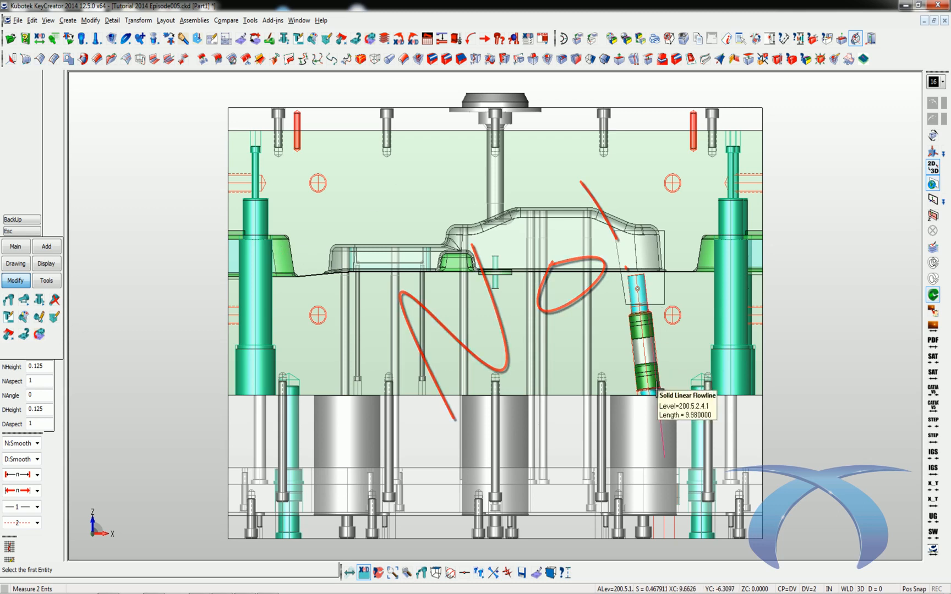
pyautogui.press('Escape')
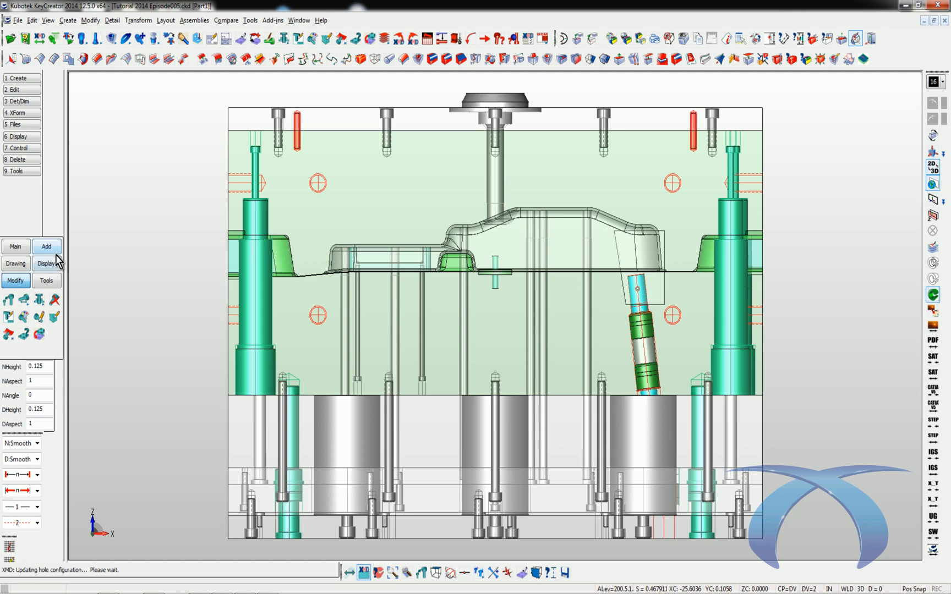
# Set the ejector stroke to 5.000 and the rail thickness to 7.875 in the mold parameters, and apply the changes.
pyautogui.click(54, 318)
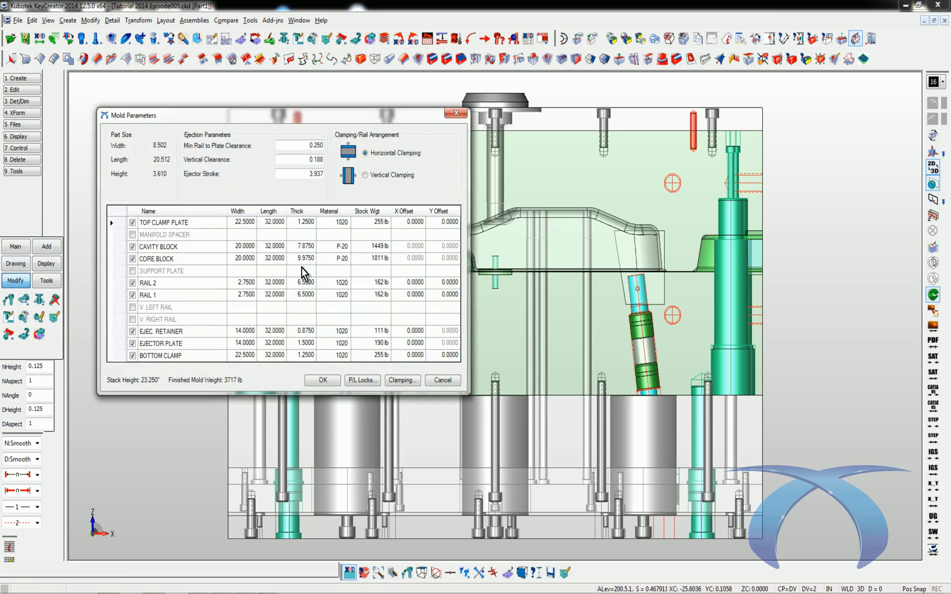
pyautogui.click(305, 159)
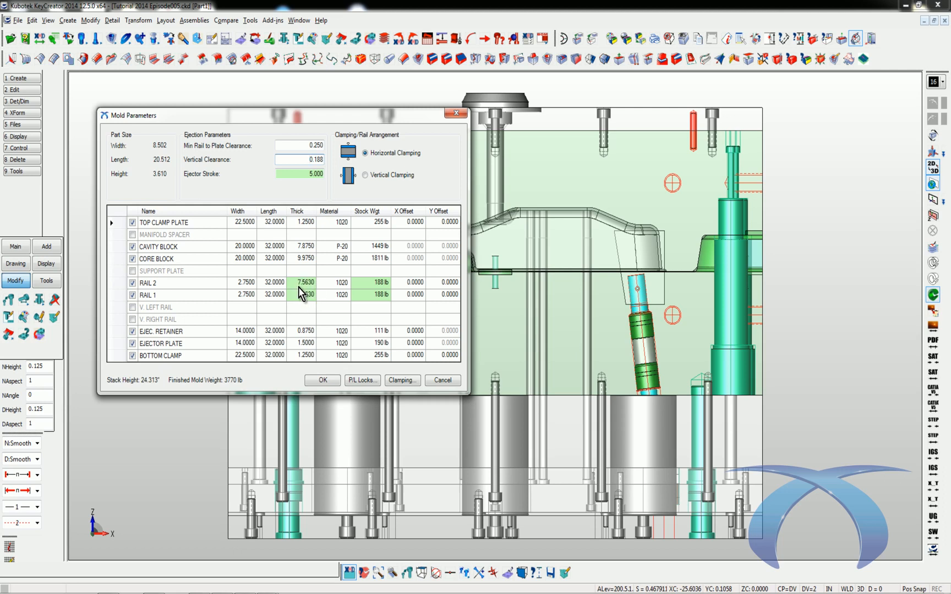
pyautogui.click(297, 283)
pyautogui.write('7.875')
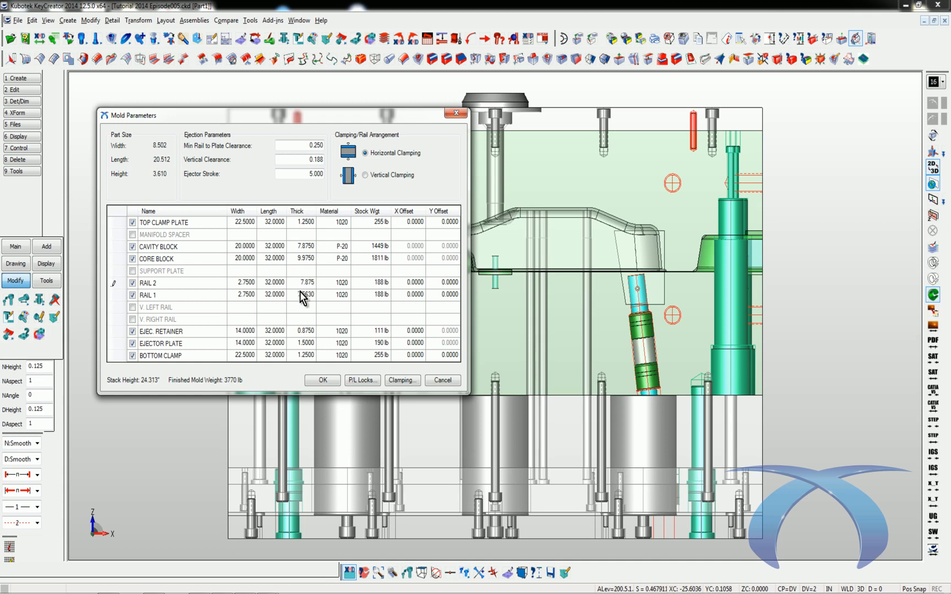
pyautogui.click(297, 295)
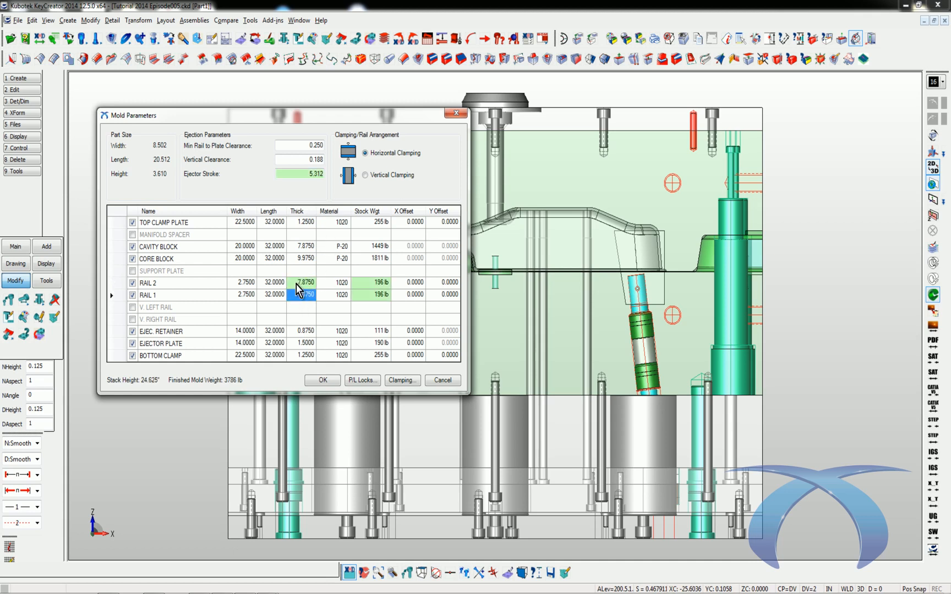
pyautogui.click(310, 174)
pyautogui.click(323, 380)
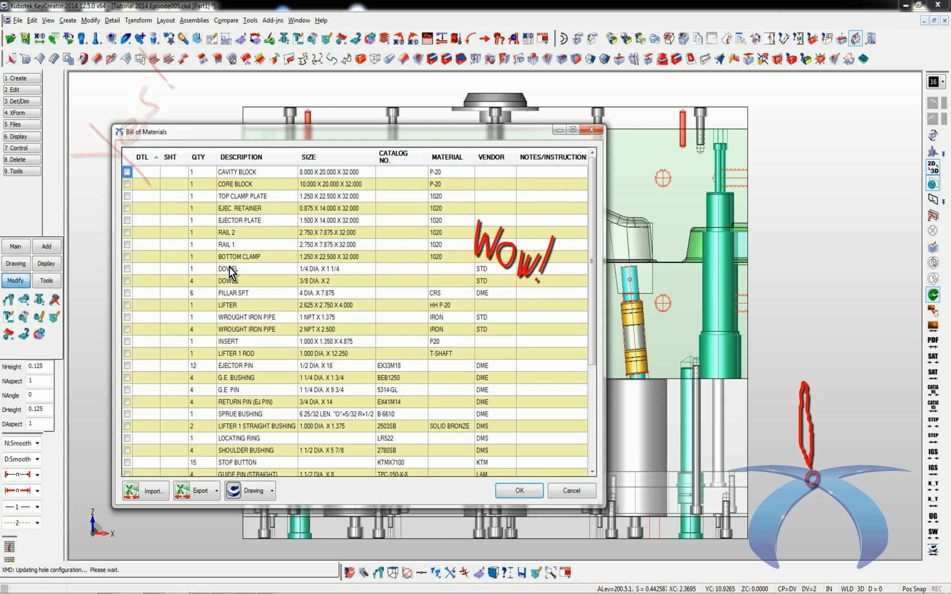
# Close the bill of materials and view the Section BB drawing.
pyautogui.click(525, 491)
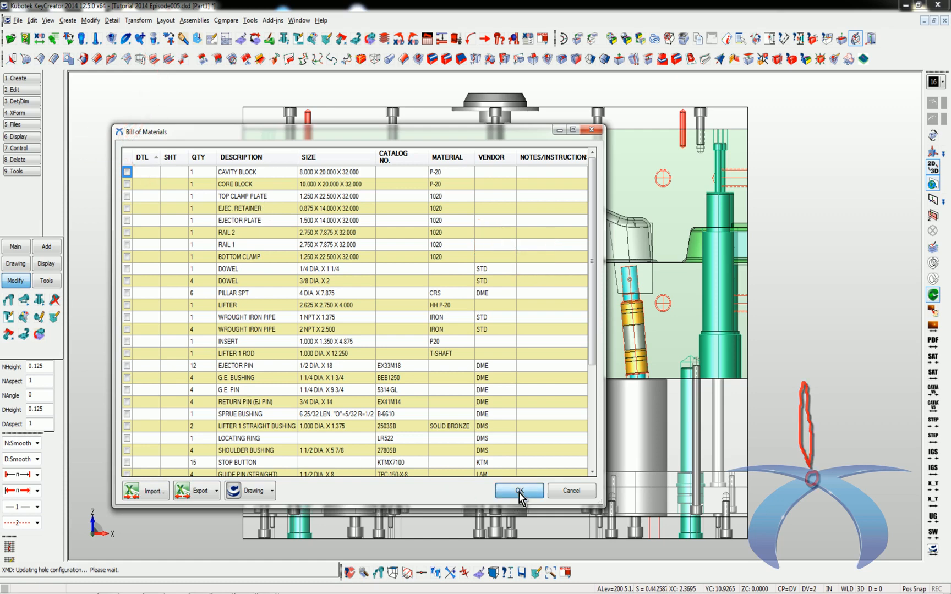
pyautogui.click(241, 312)
pyautogui.doubleClick(240, 311)
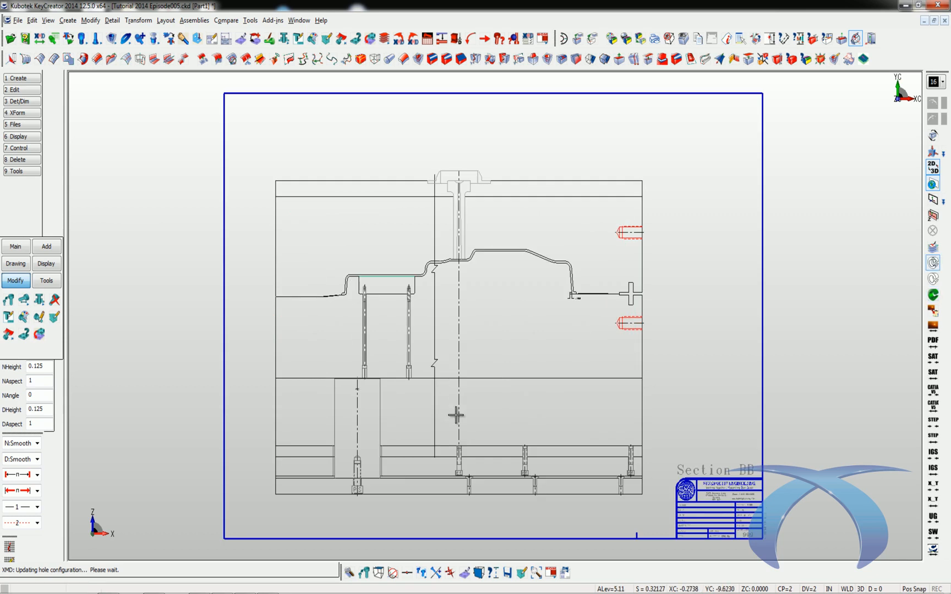
# From the Core Plan drawing, show the complete lifter assembly in the Section BB drawing only.
pyautogui.doubleClick(244, 293)
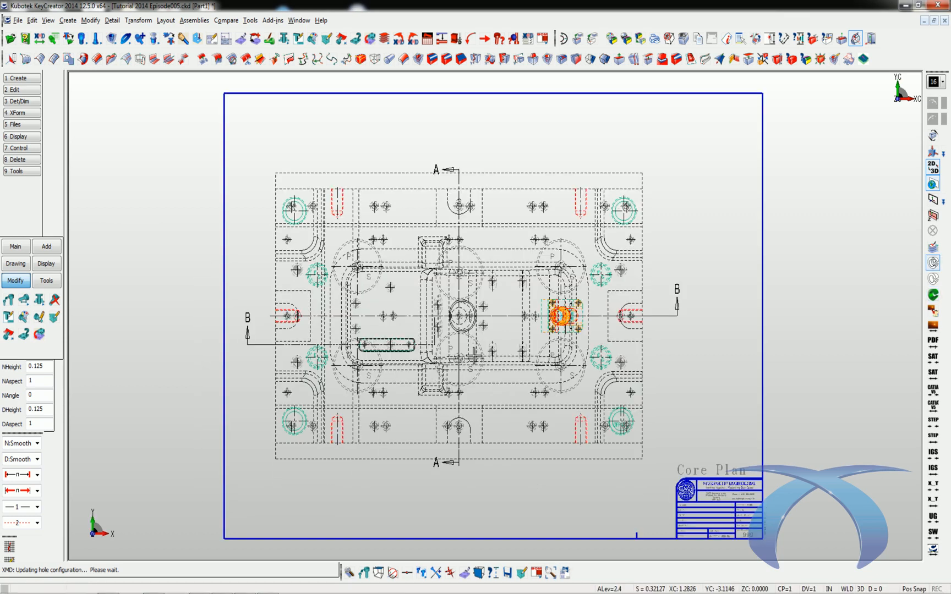
pyautogui.click(450, 256)
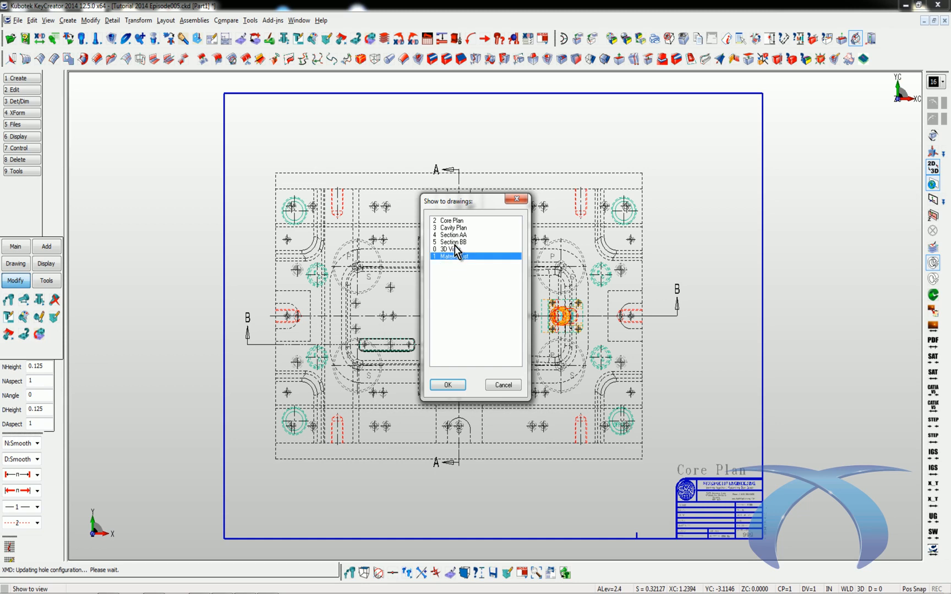
pyautogui.keyDown('ctrl'); pyautogui.click(454, 242); pyautogui.keyUp('ctrl')
pyautogui.keyDown('ctrl'); pyautogui.click(454, 257); pyautogui.keyUp('ctrl')
pyautogui.click(447, 385)
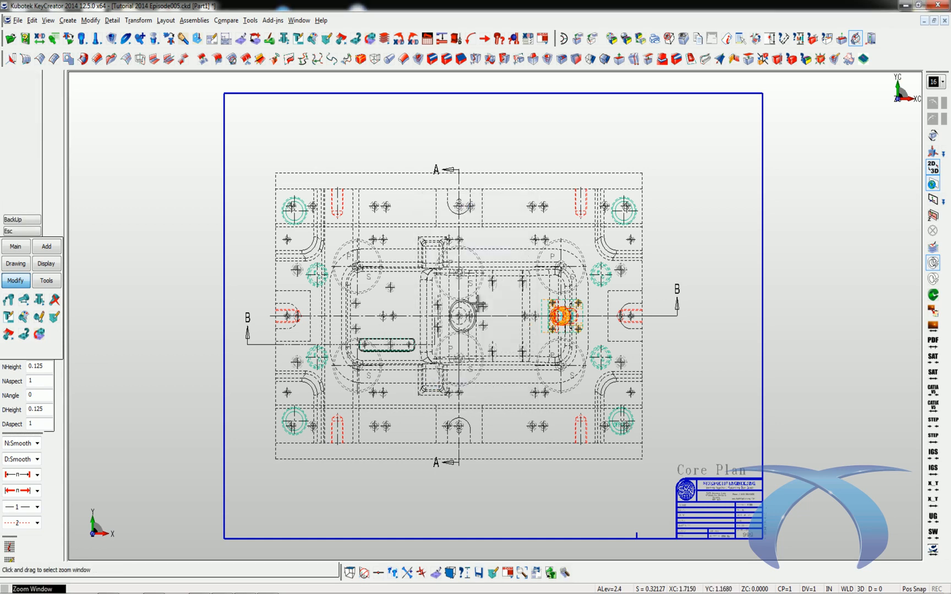
pyautogui.moveTo(479, 304); pyautogui.dragTo(585, 351)
pyautogui.click(548, 339)
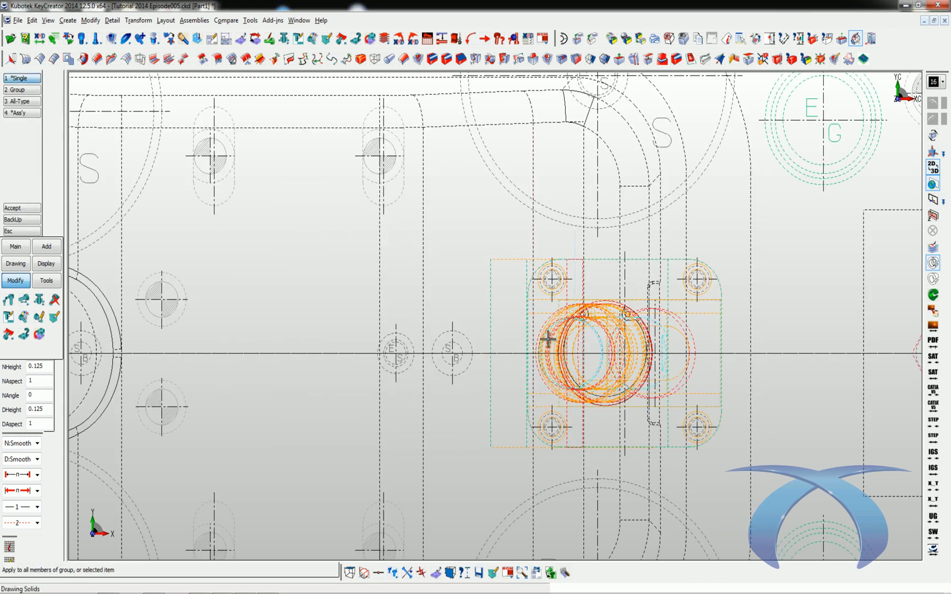
# Make Section BB the active drawing and inspect the lifter assembly up close.
pyautogui.hotkey('ctrl', 'd')
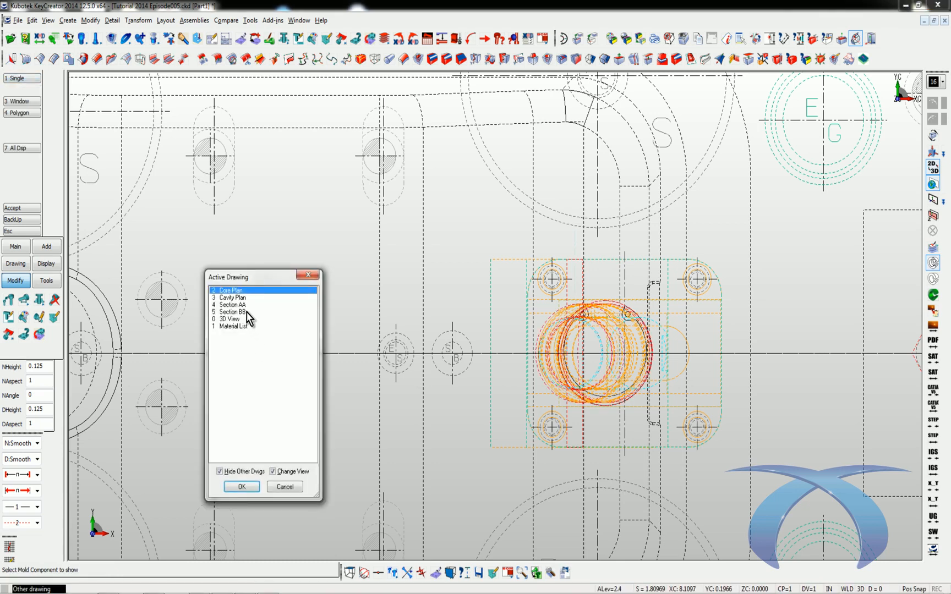
pyautogui.click(246, 312)
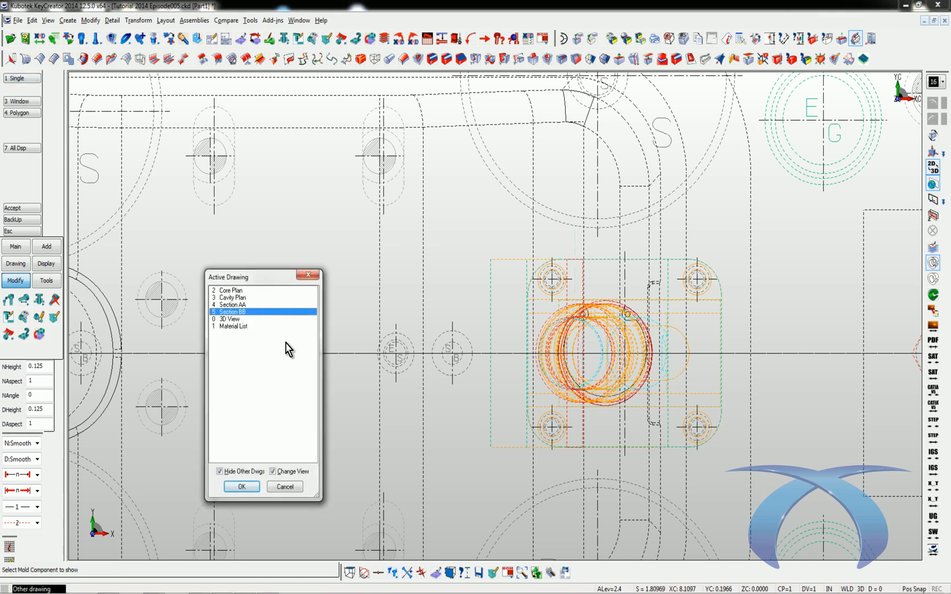
pyautogui.click(242, 487)
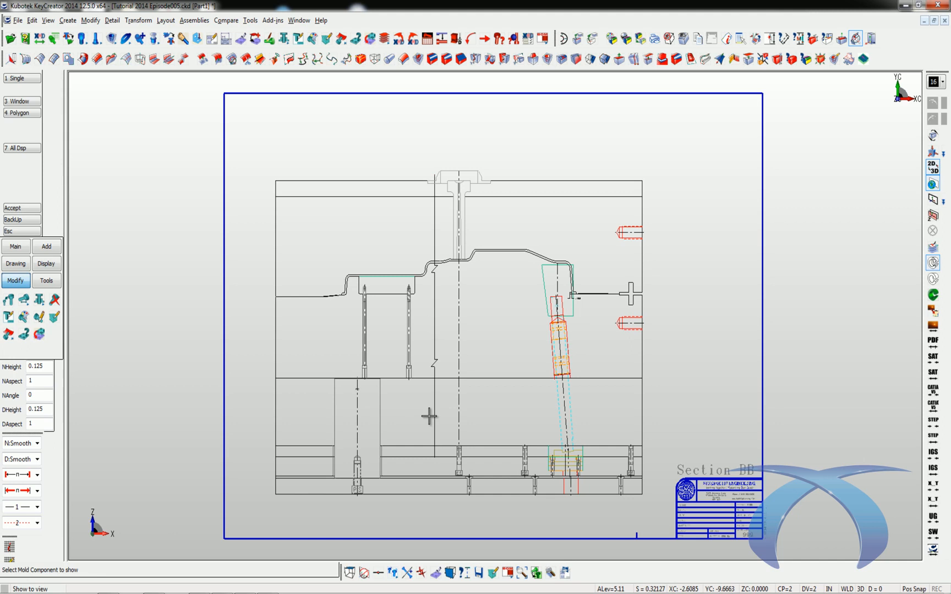
pyautogui.hotkey('alt', 'w')
pyautogui.moveTo(414, 266); pyautogui.dragTo(637, 486)
pyautogui.press('Escape')
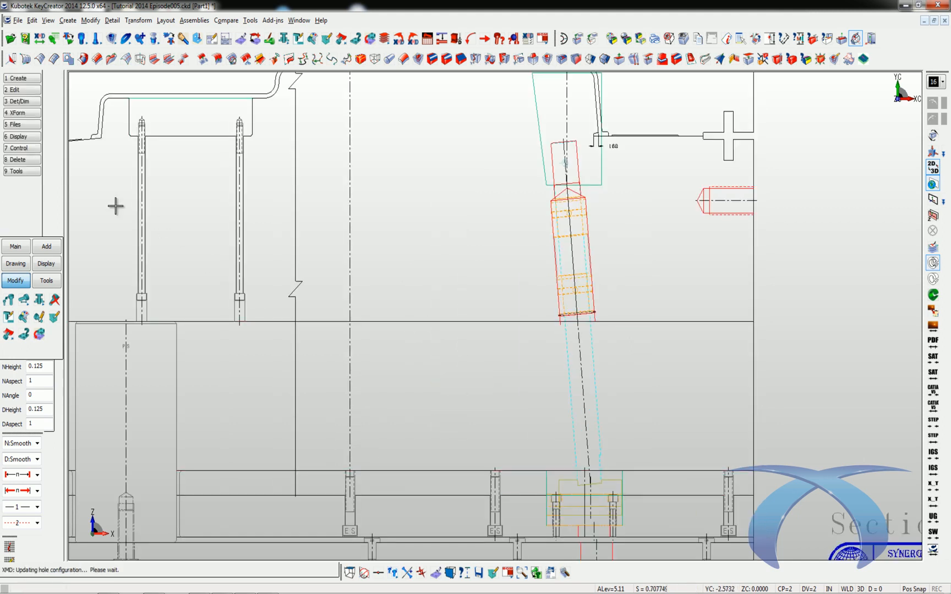
# Measure the angle between the vertical mold centreline and the edge of the lifter rod.
pyautogui.click(30, 151)
pyautogui.click(32, 121)
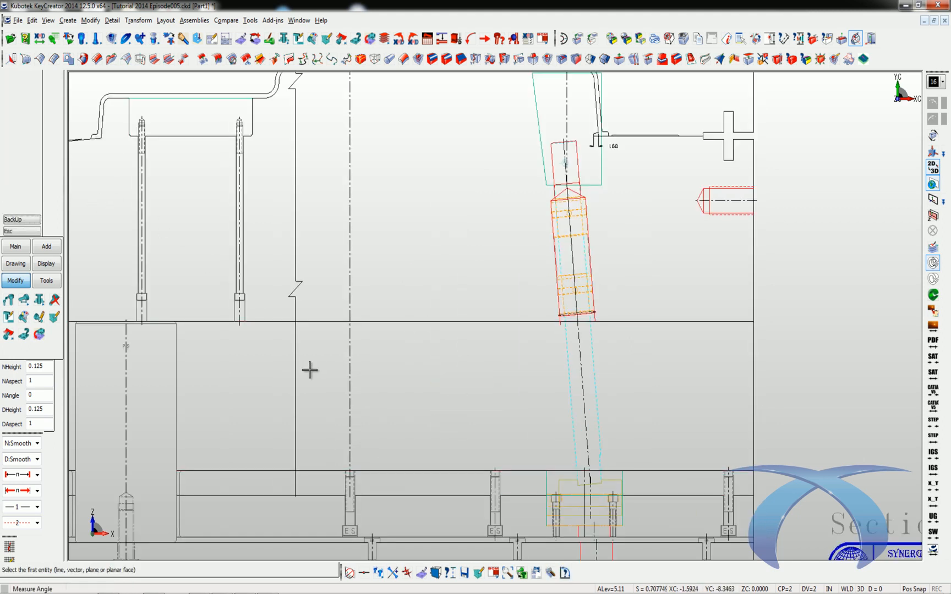
pyautogui.click(346, 387)
pyautogui.click(568, 390)
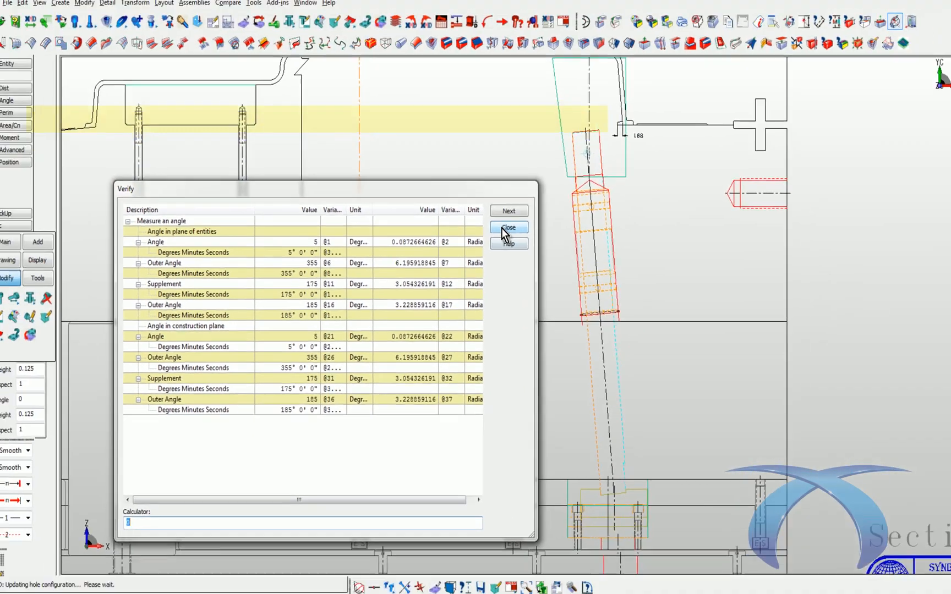
pyautogui.click(947, 82)
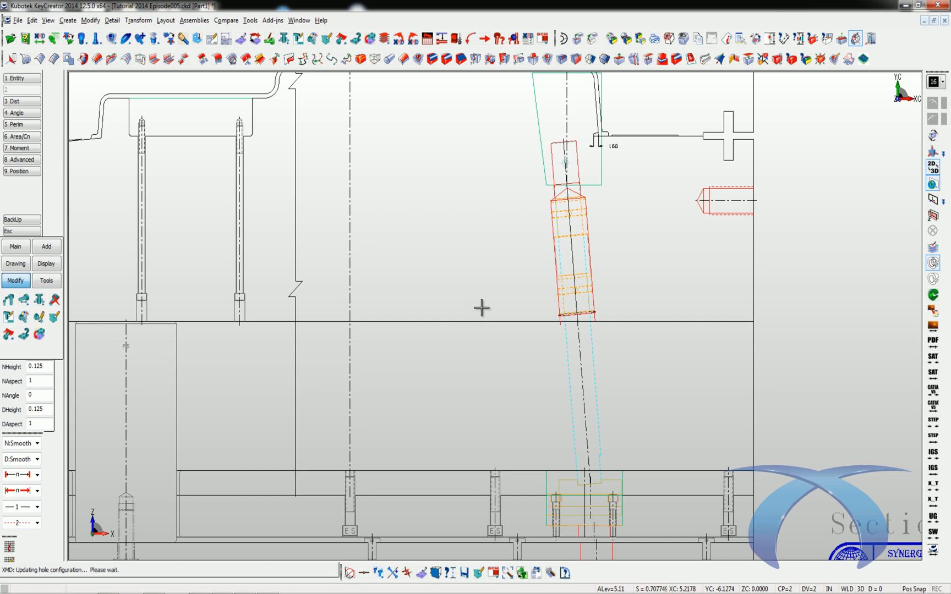
# Save the file with the full Section BB sheet in view.
pyautogui.hotkey('alt', 'a')
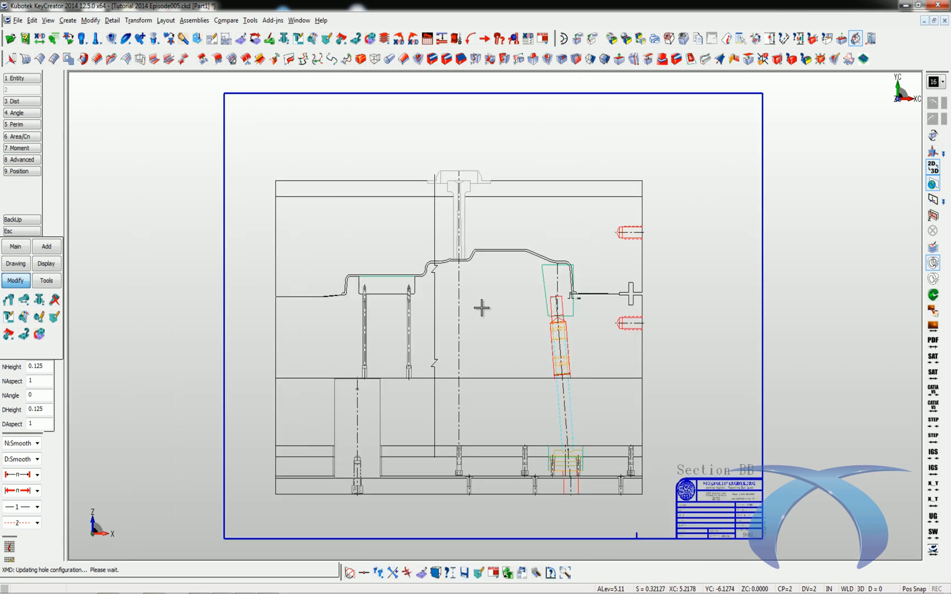
pyautogui.press('capslock')
pyautogui.hotkey('ctrl', 's')
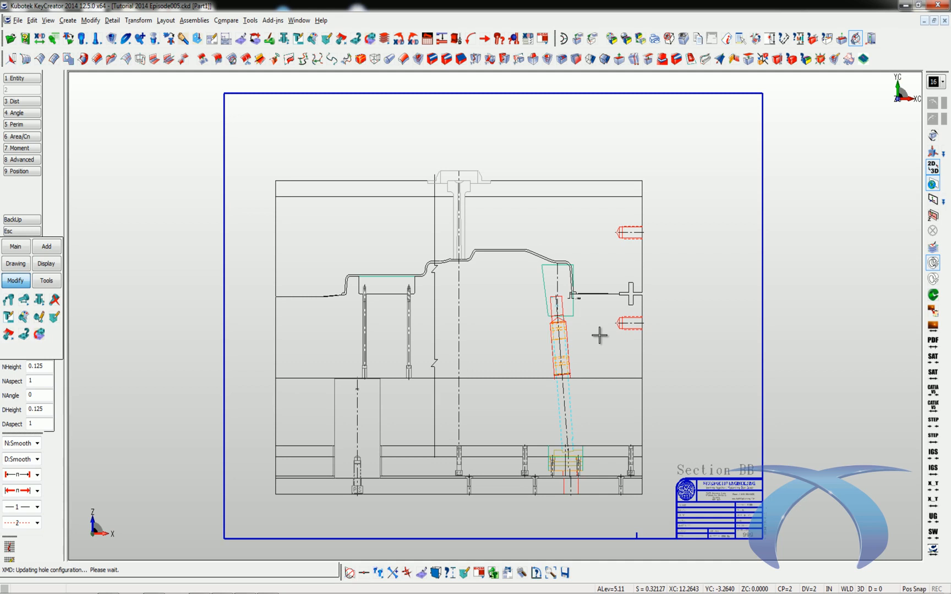
# Display only the LIFTER plate as a solid model, hiding all other mold plates.
pyautogui.click(242, 41)
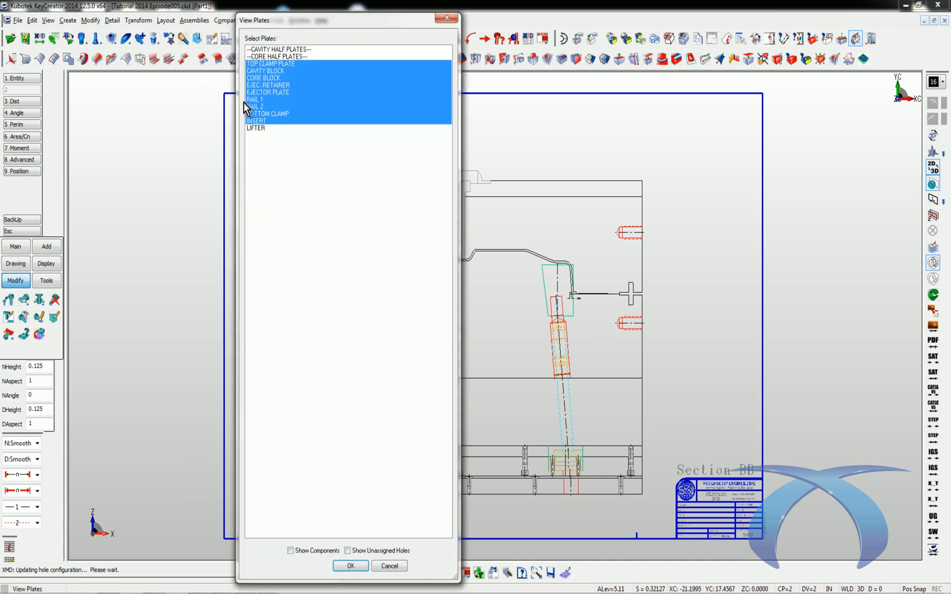
pyautogui.click(267, 120)
pyautogui.doubleClick(264, 128)
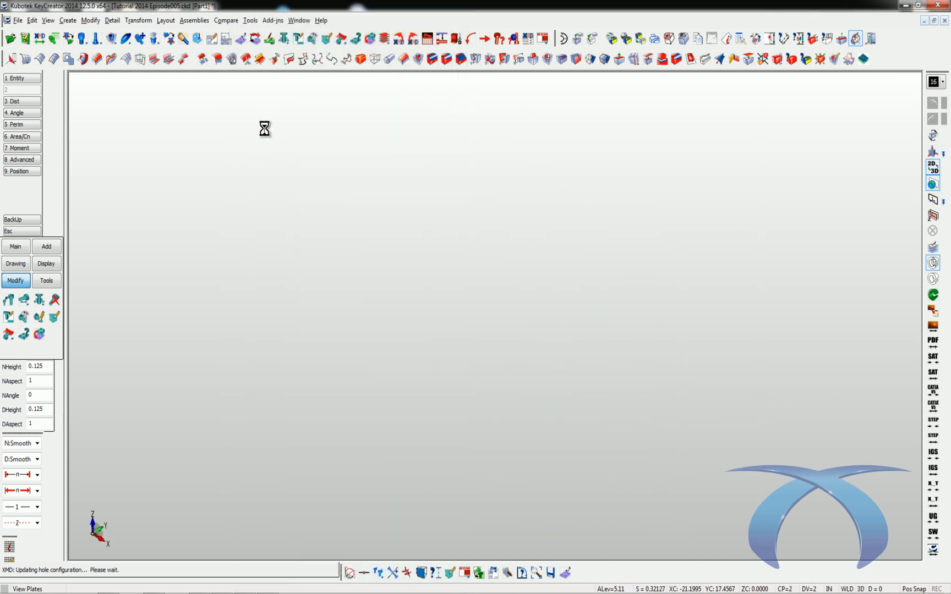
# Raise the top face of the lifter block with Dynamic Face to make the block taller.
pyautogui.click(842, 37)
pyautogui.click(516, 157)
pyautogui.middleClick(516, 157)
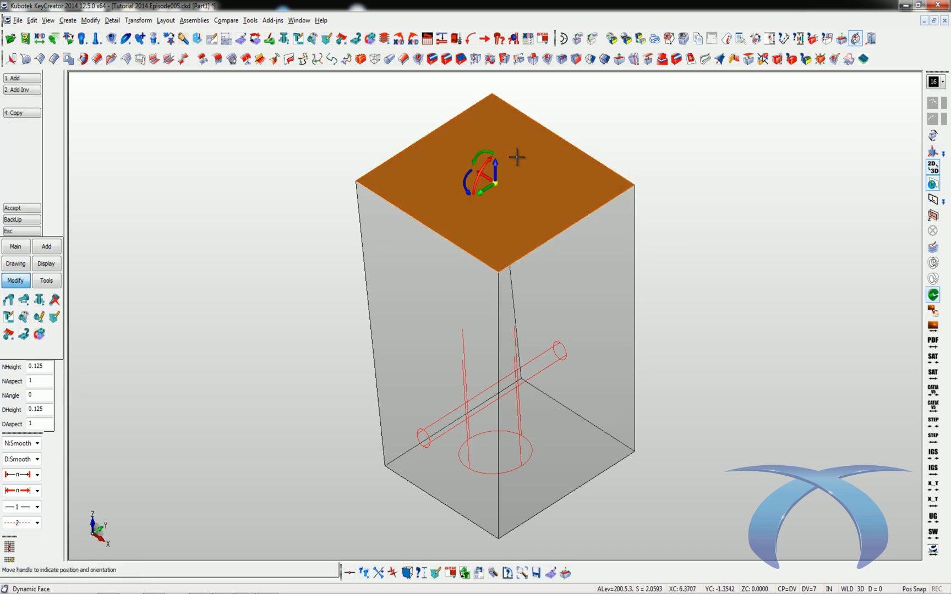
pyautogui.moveTo(520, 155); pyautogui.dragTo(494, 91)
pyautogui.middleClick(493, 90)
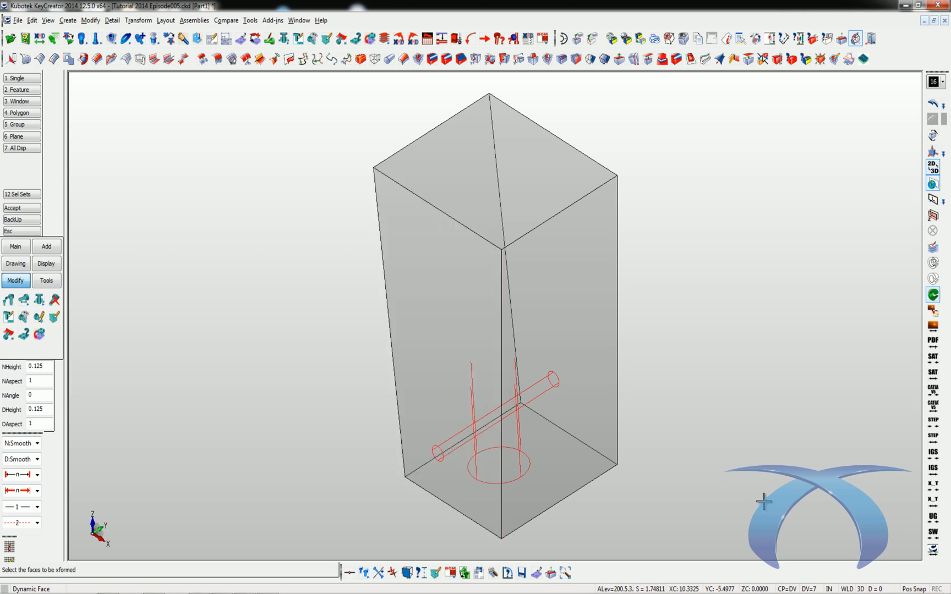
# Tilt the lifter's negative-Y side face outward by 3 degrees about the midpoint of its lower edge.
pyautogui.click(440, 360)
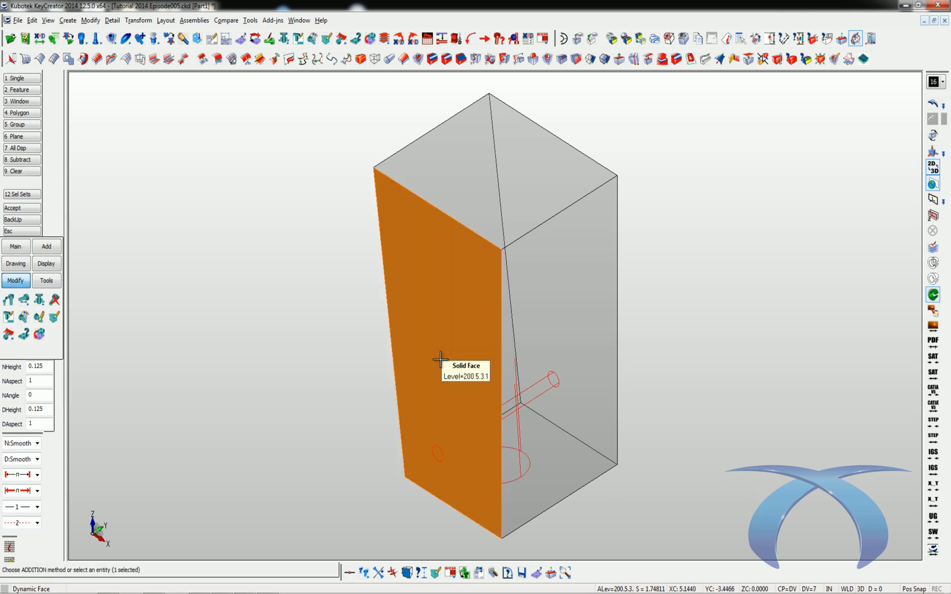
pyautogui.press('Return')
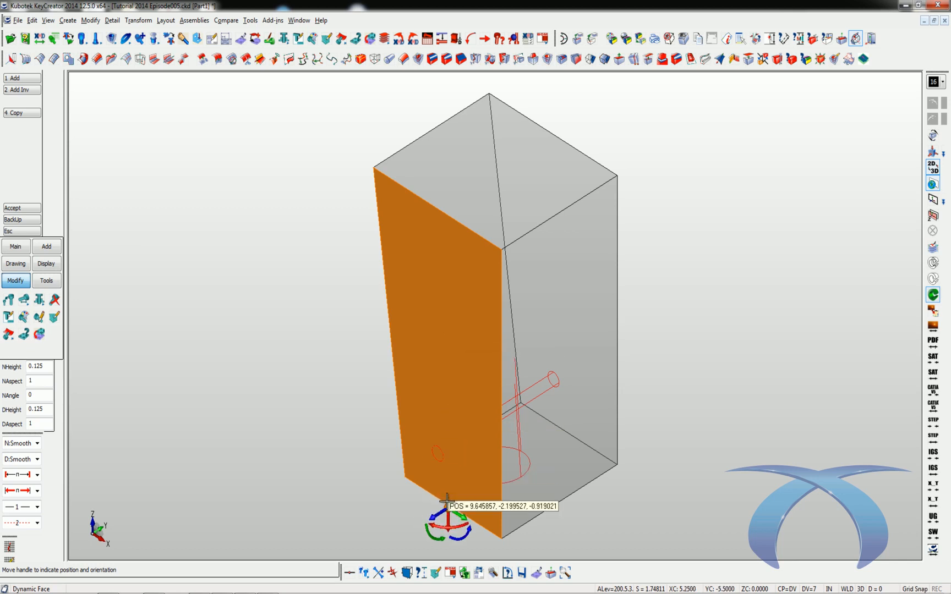
pyautogui.click(448, 500)
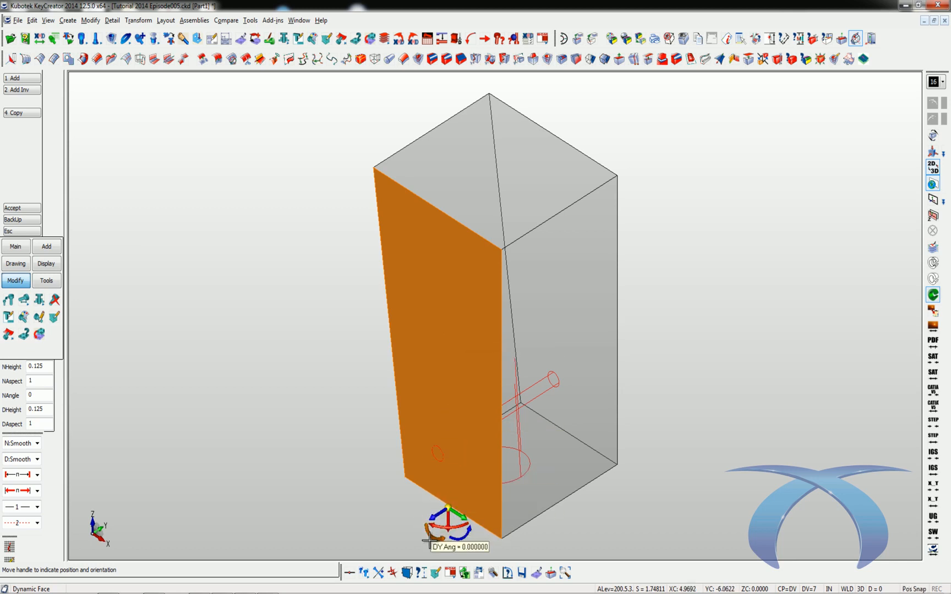
pyautogui.write('3')
pyautogui.press('Return')
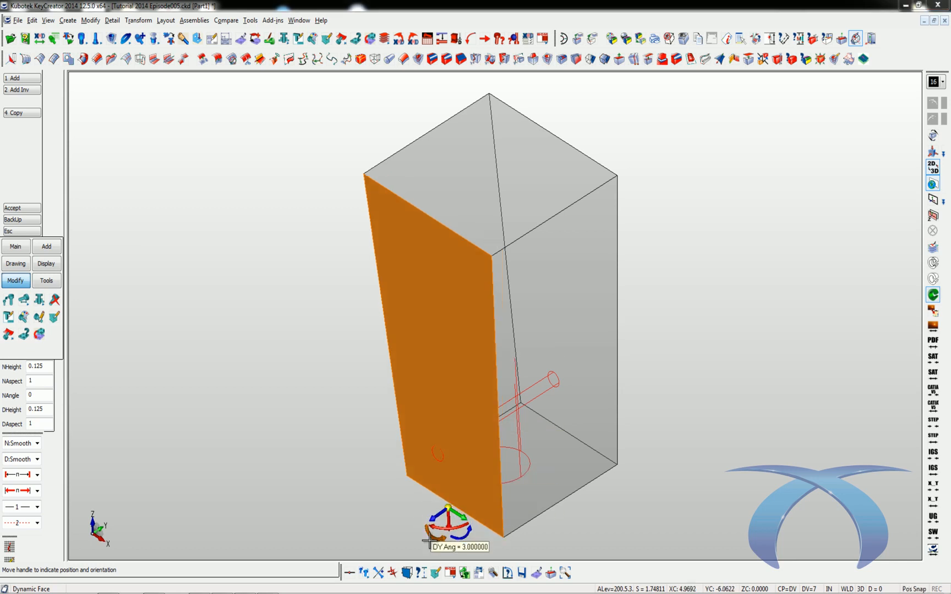
pyautogui.press('Return')
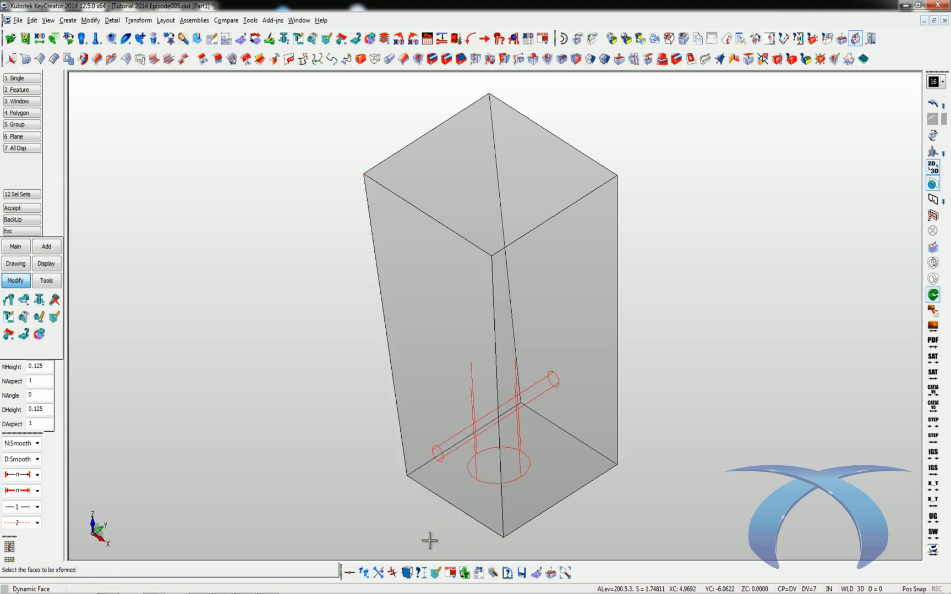
# Tilt the opposite, positive-Y side face of the lifter by -3 degrees about its lower edge and finish the face edit.
pyautogui.click(592, 271)
pyautogui.press('Return')
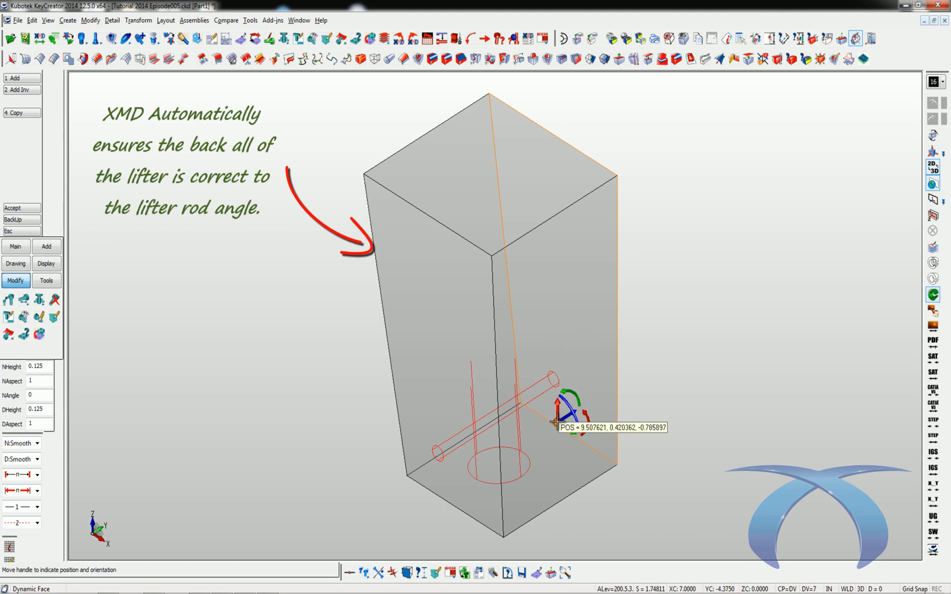
pyautogui.click(568, 435)
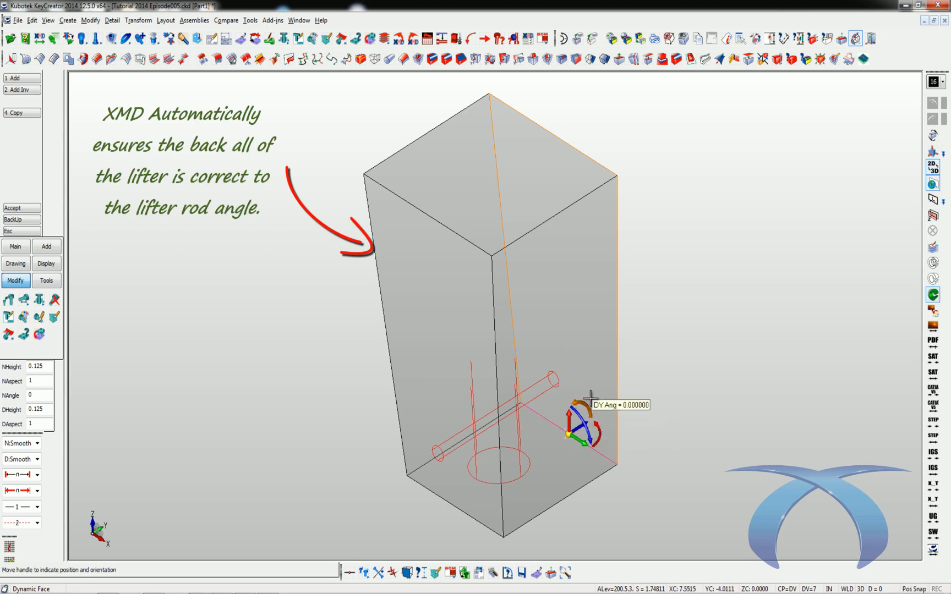
pyautogui.write('-3')
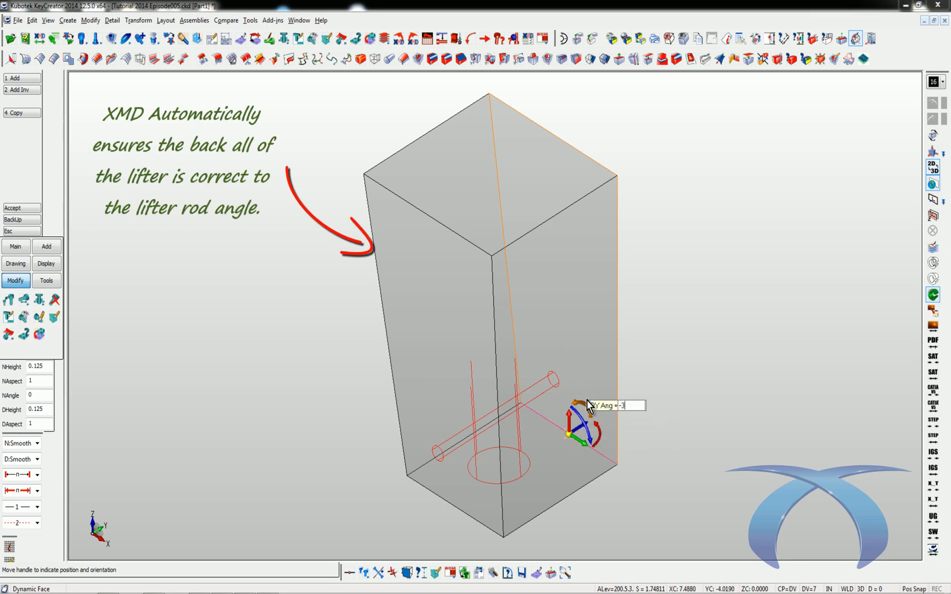
pyautogui.press('Return')
pyautogui.press('Return')
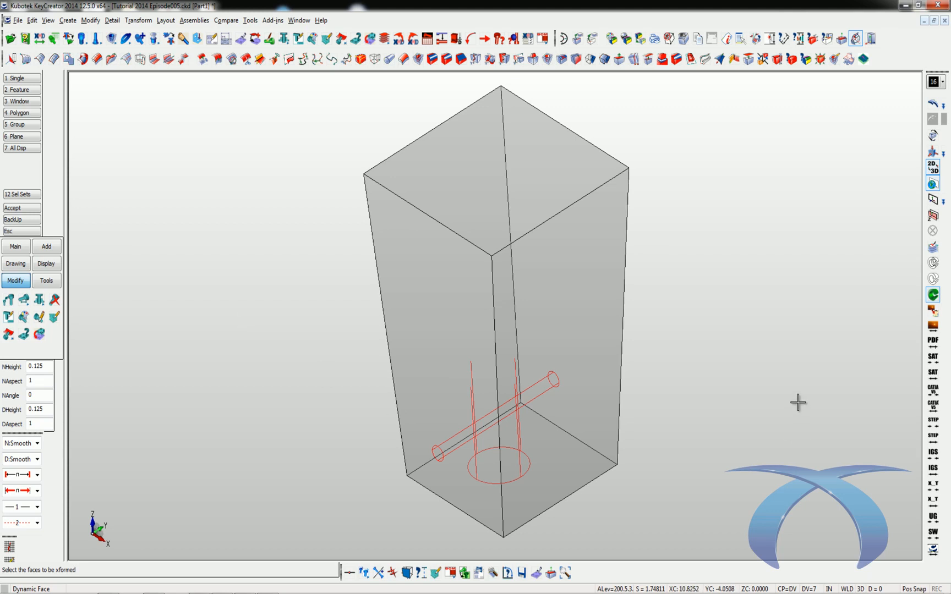
pyautogui.press('Escape')
# Blend the two upright edges of the lifter's sloped back wall with a constant 0.25 radius.
pyautogui.hotkey('alt', 'a')
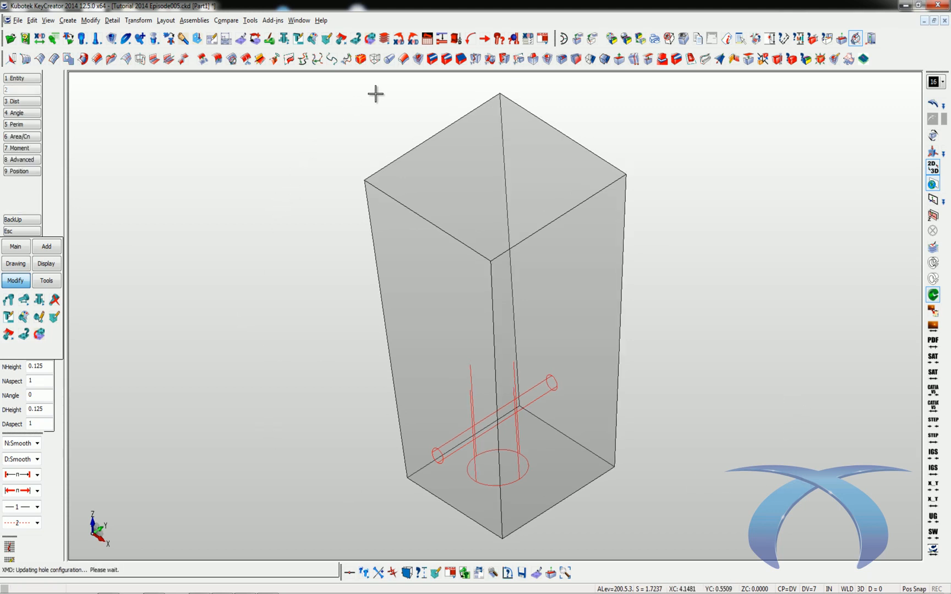
pyautogui.click(432, 59)
pyautogui.write('.25')
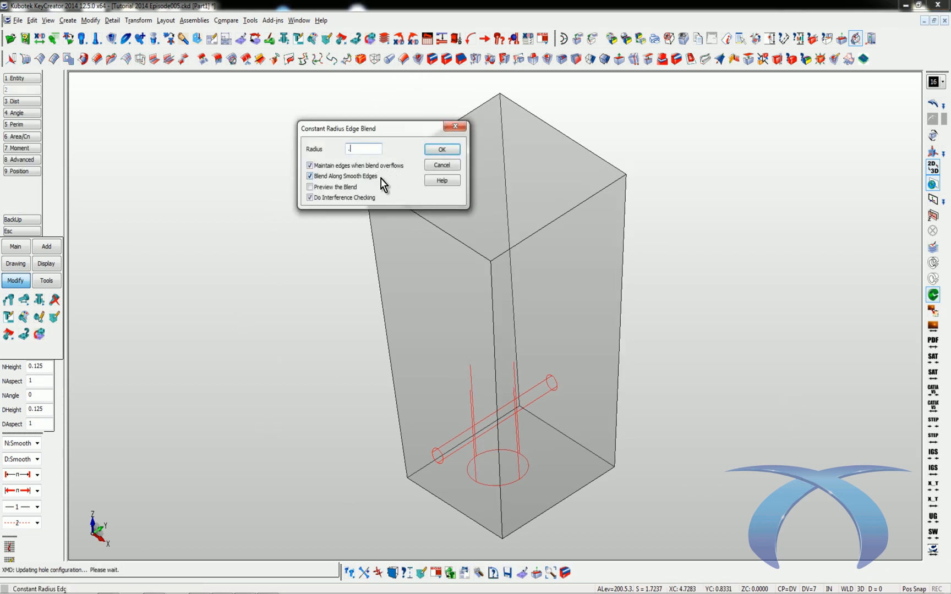
pyautogui.press('Return')
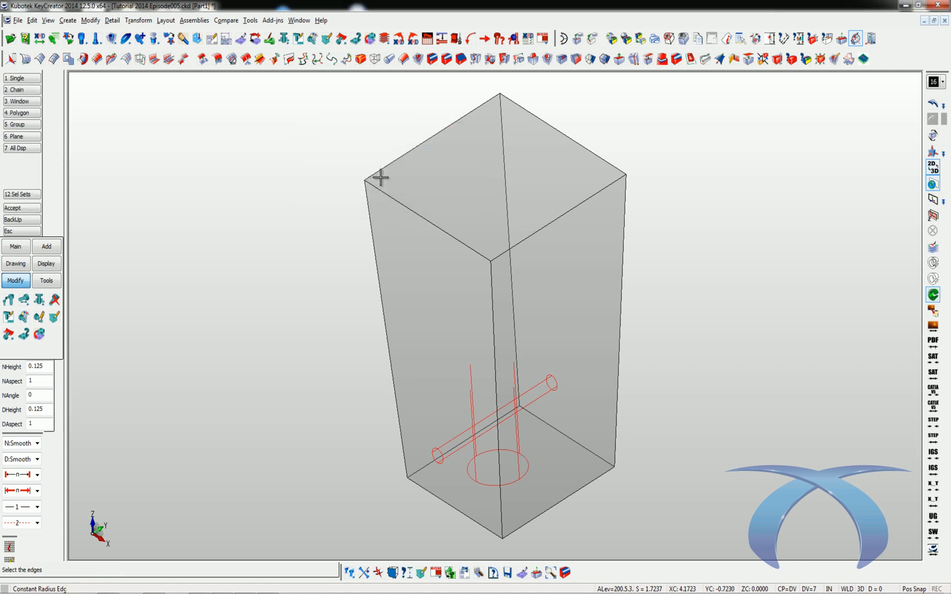
pyautogui.click(382, 297)
pyautogui.click(500, 180)
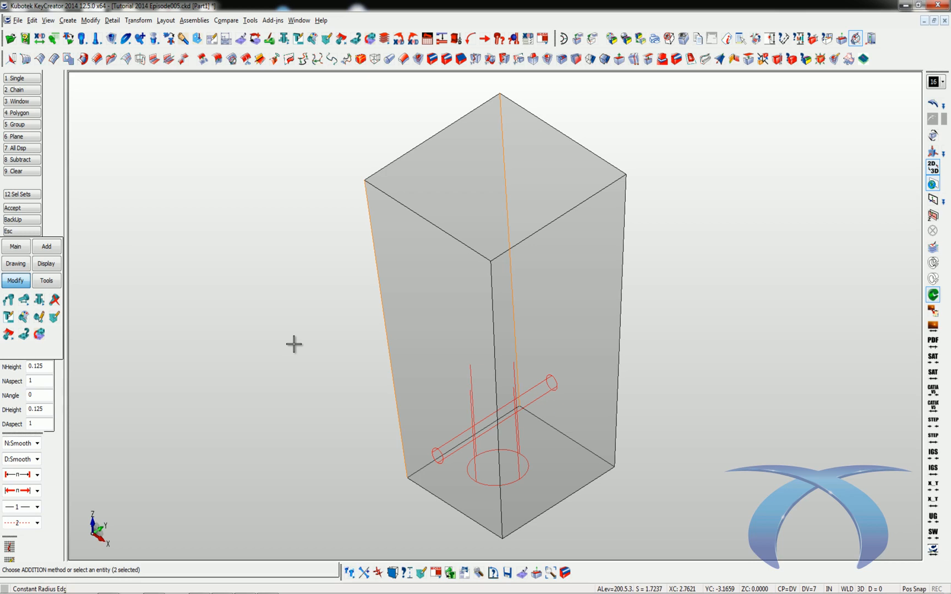
pyautogui.press('Return')
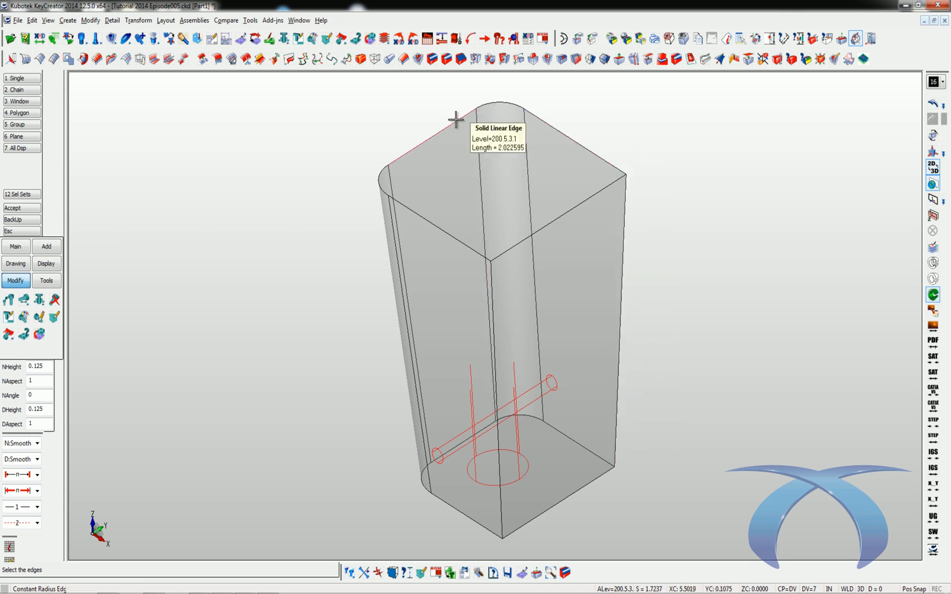
# Start a variable radius blend by point and radius pairs on the front positive-Y upright edge, with radius 0.35 at its lower end.
pyautogui.click(447, 59)
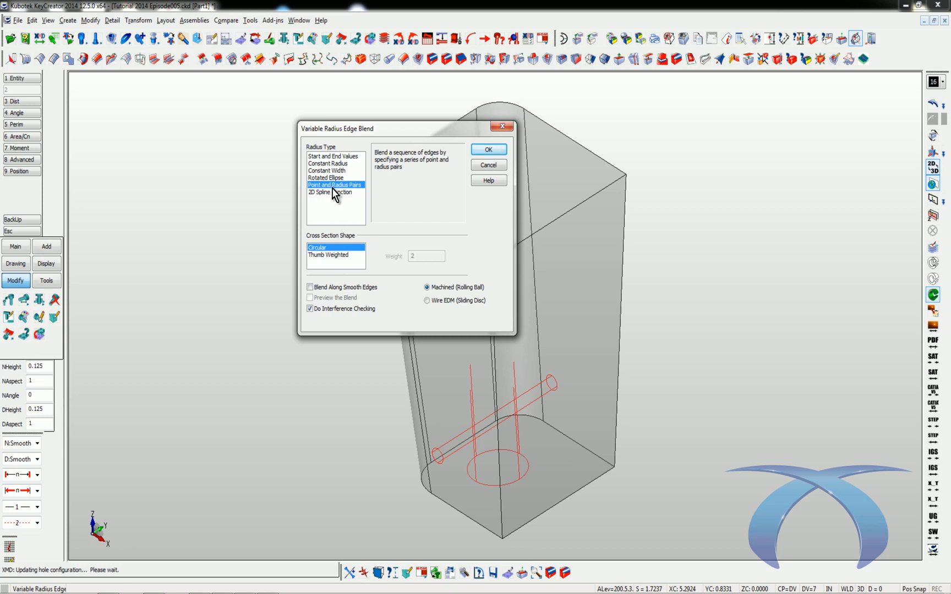
pyautogui.click(487, 150)
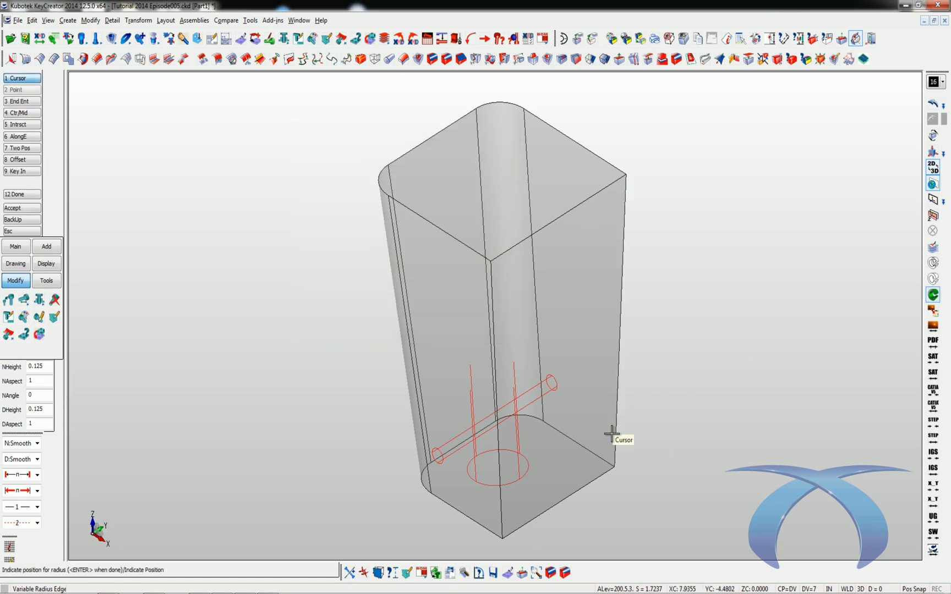
pyautogui.click(696, 452)
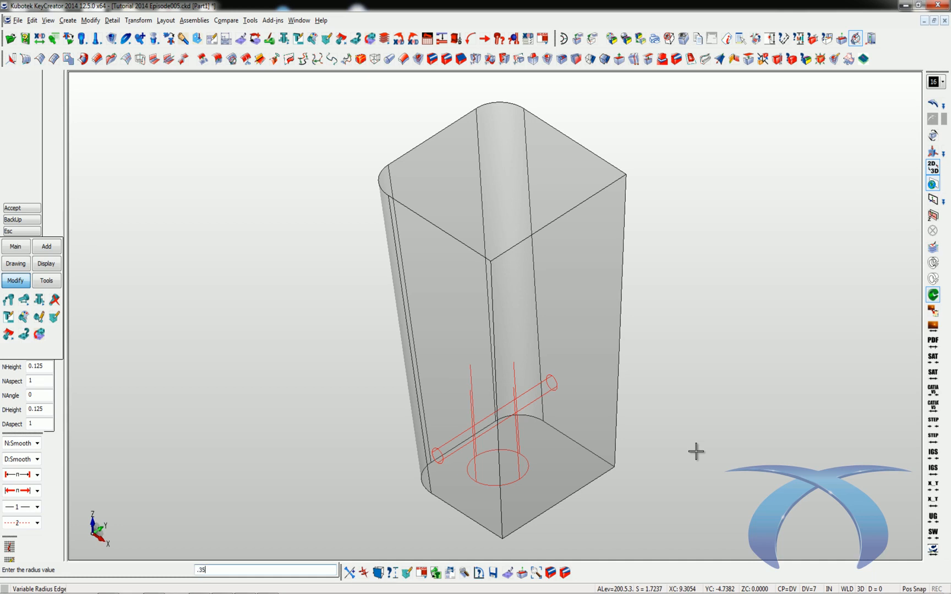
pyautogui.write('.35')
pyautogui.press('Return')
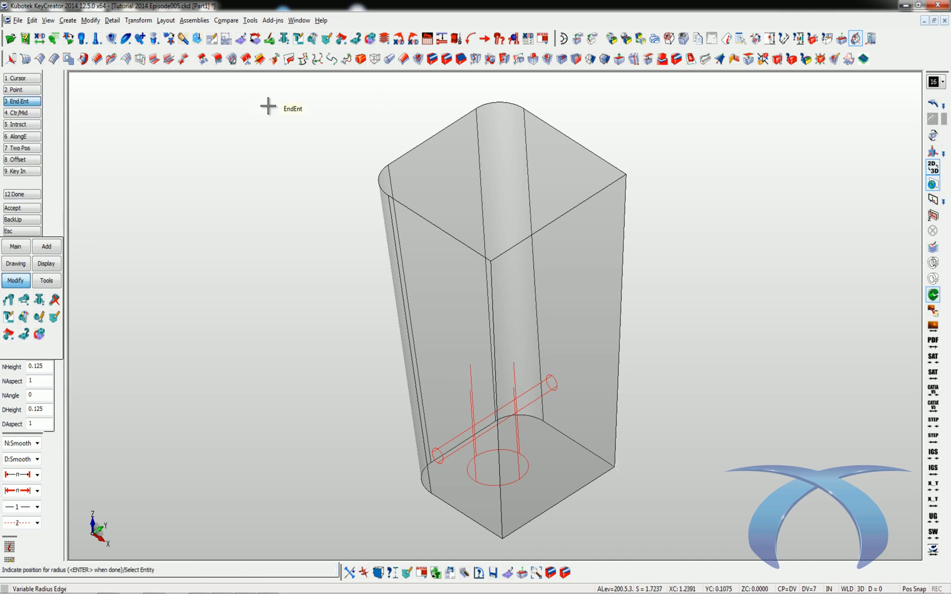
# Add radius points 0.5 and 1 along the edge from its lower end and complete this variable radius blend.
pyautogui.click(28, 144)
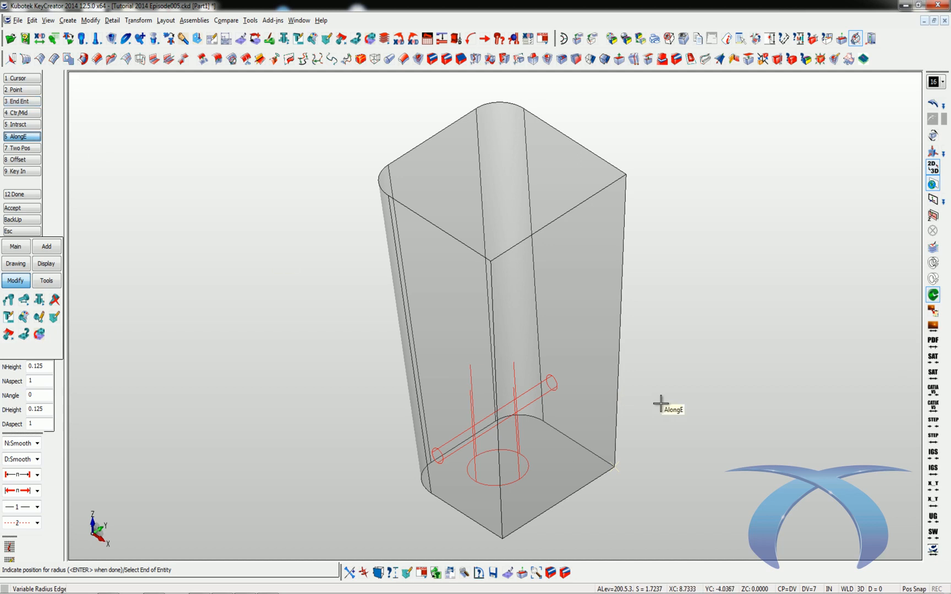
pyautogui.click(605, 434)
pyautogui.write('.5')
pyautogui.press('Return')
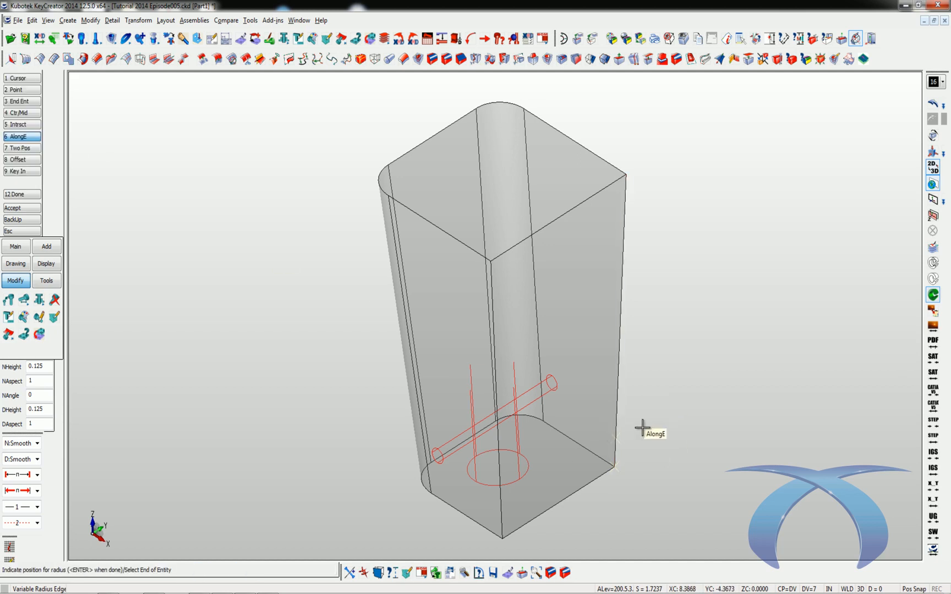
pyautogui.click(612, 409)
pyautogui.write('1')
pyautogui.press('Return')
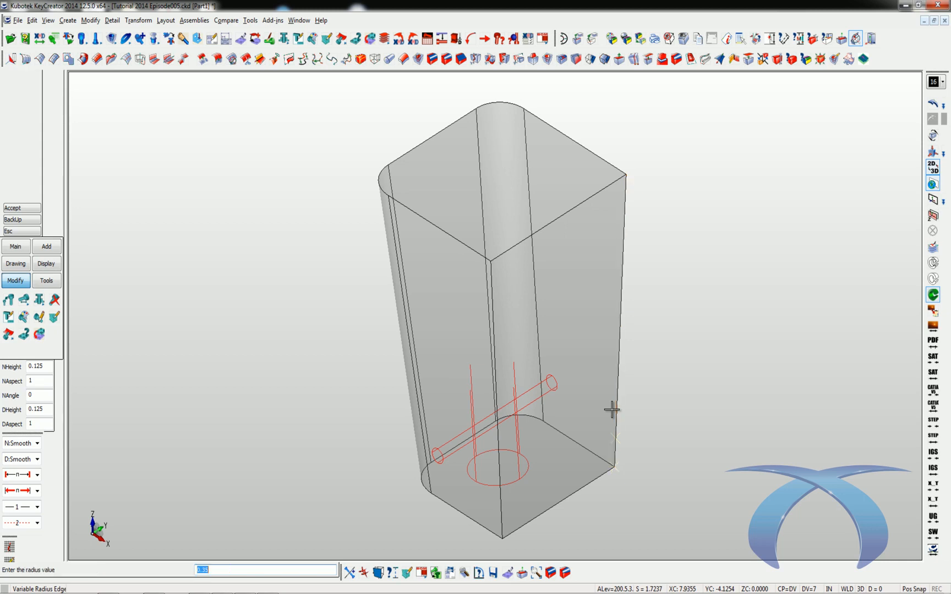
pyautogui.press('Return')
pyautogui.press('Return')
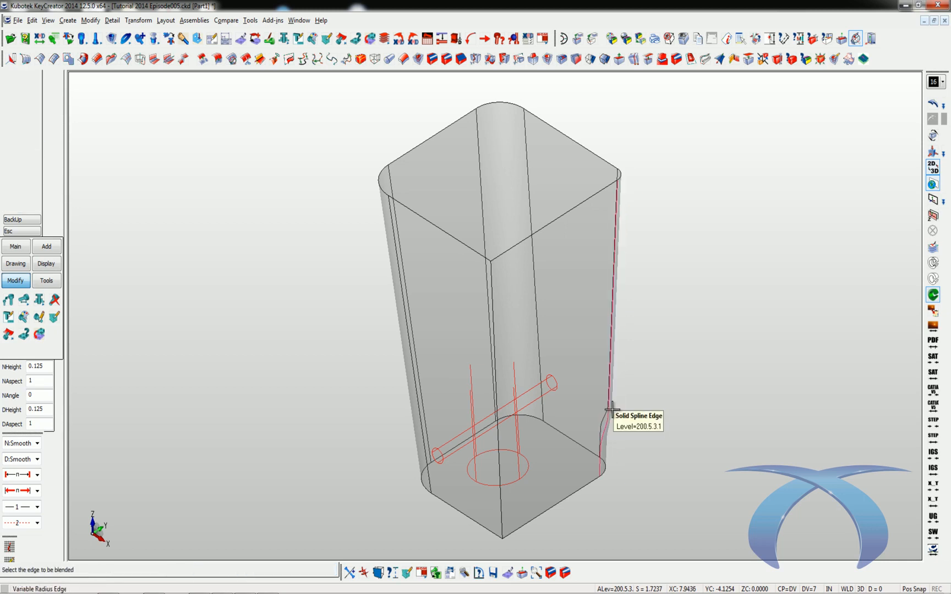
# On the front negative-Y upright edge, set radius 0.25 at the lower end and add a radius point 0.5 above it.
pyautogui.click(502, 524)
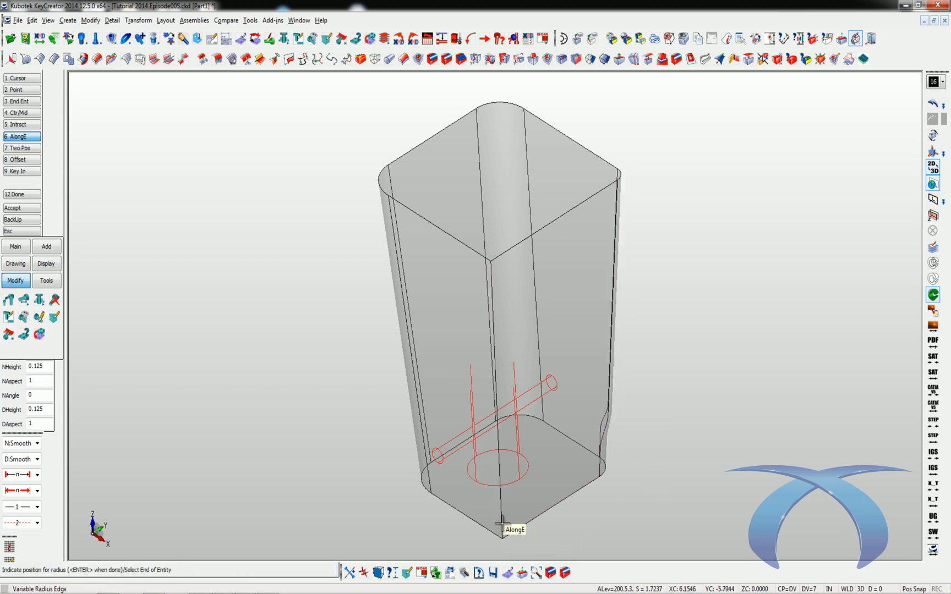
pyautogui.click(502, 524)
pyautogui.write('.25')
pyautogui.press('Return')
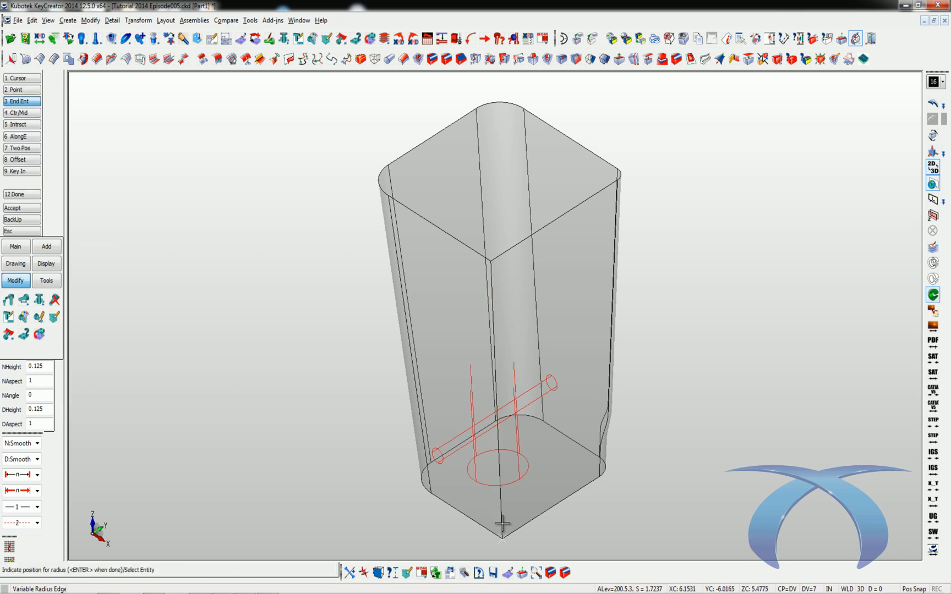
pyautogui.click(28, 138)
pyautogui.click(497, 519)
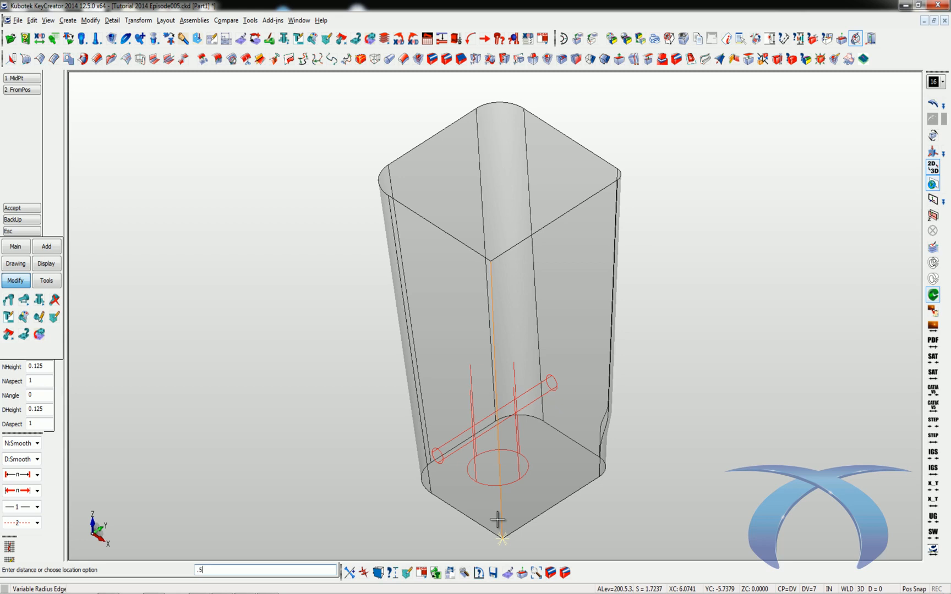
pyautogui.write('.5')
pyautogui.press('Return')
pyautogui.press('Return')
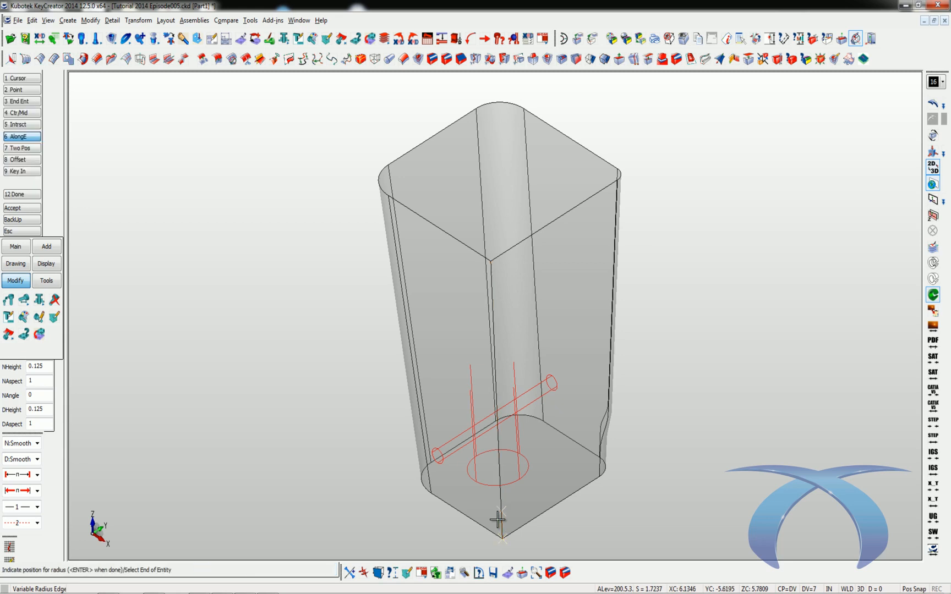
# Add a 0.125 radius at 1 from the edge's lower end and complete the second variable radius blend.
pyautogui.click(497, 523)
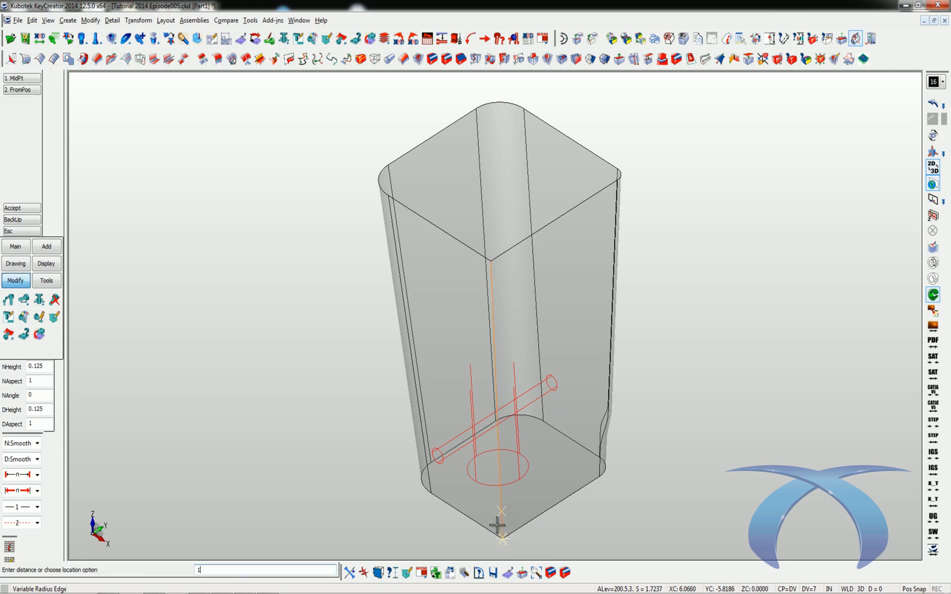
pyautogui.press('Return')
pyautogui.write('.125')
pyautogui.press('Return')
pyautogui.press('Return')
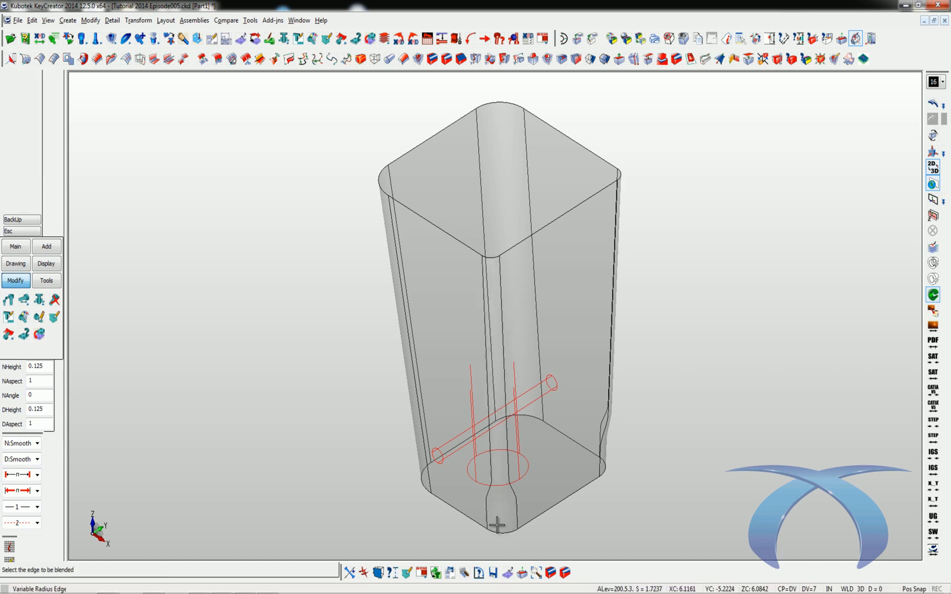
pyautogui.press('Escape')
# Examine the lifter's blended upright edges from a flatter viewing angle and from above.
pyautogui.press('Up')
pyautogui.press('Up')
pyautogui.press('Up')
pyautogui.press('Up')
pyautogui.press('Up')
pyautogui.press('Up')
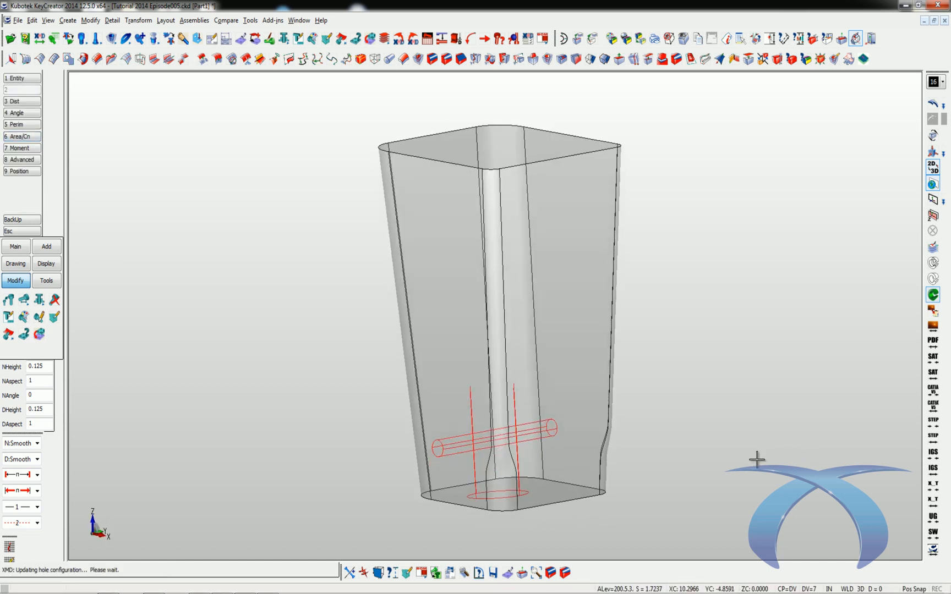
pyautogui.press('Down')
pyautogui.press('Down')
pyautogui.press('Down')
pyautogui.press('Down')
pyautogui.press('Down')
pyautogui.press('Down')
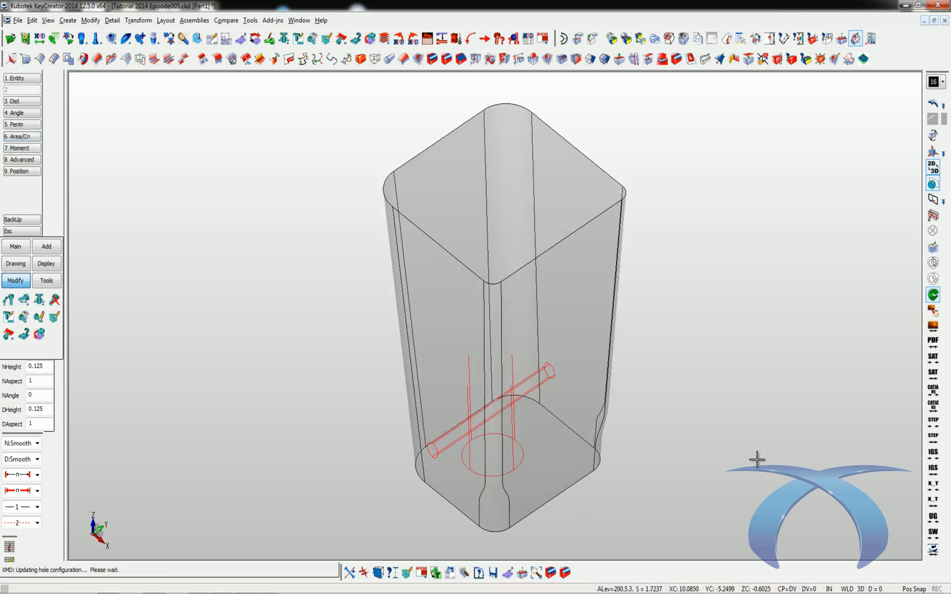
pyautogui.press('Escape')
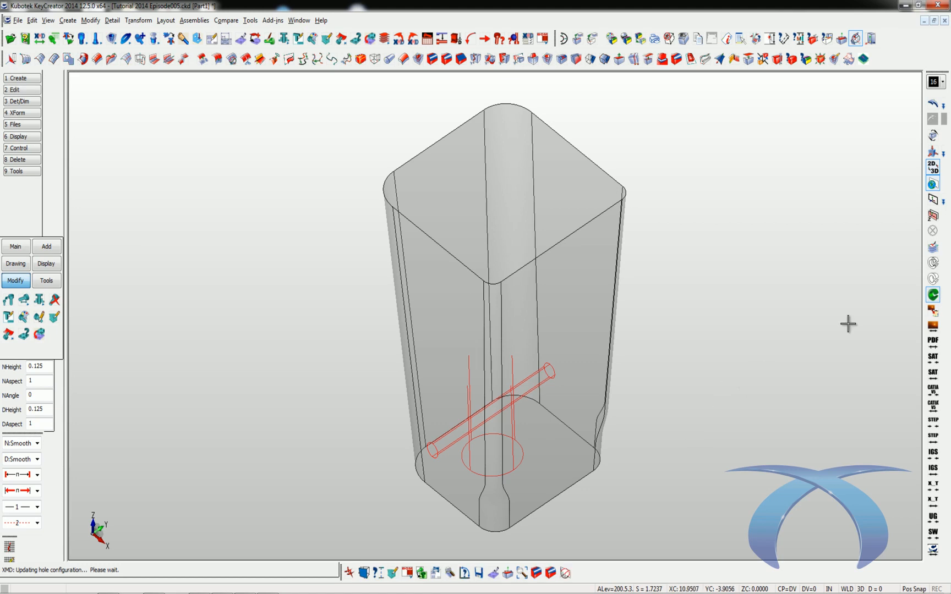
# Make level 2003 the active level and copy the lifter solid to level 2000.
pyautogui.click(930, 249)
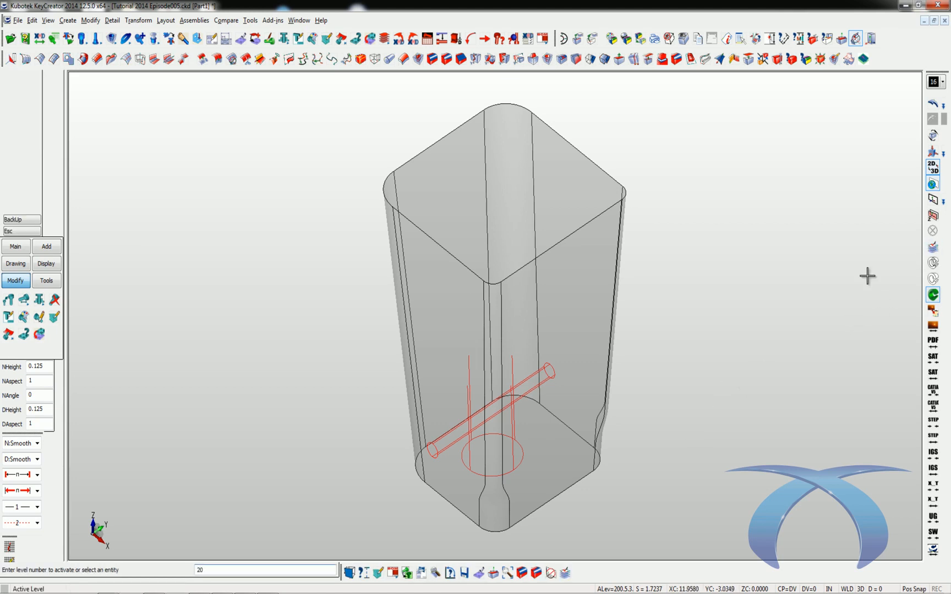
pyautogui.press('Return')
pyautogui.click(616, 298)
pyautogui.press('Return')
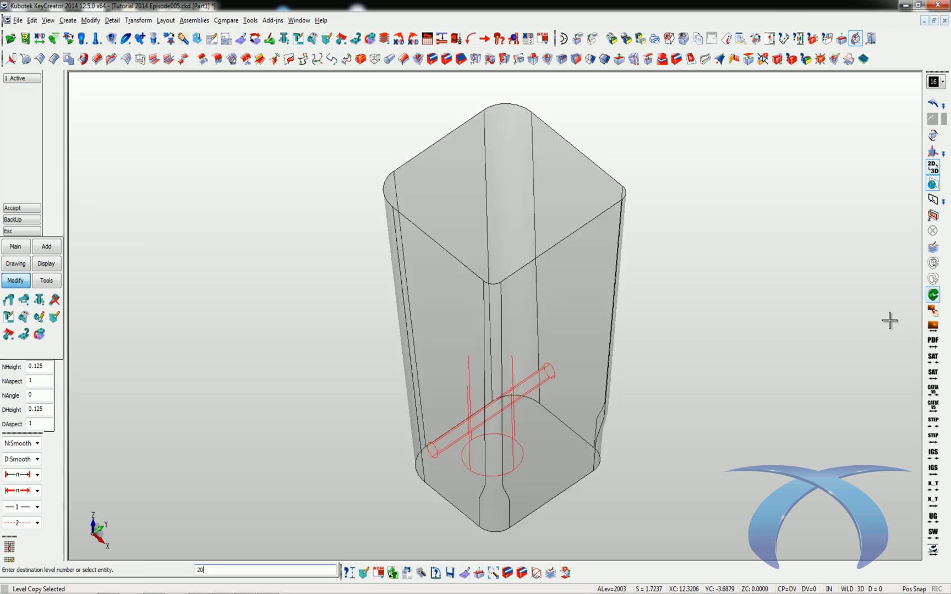
pyautogui.press('Return')
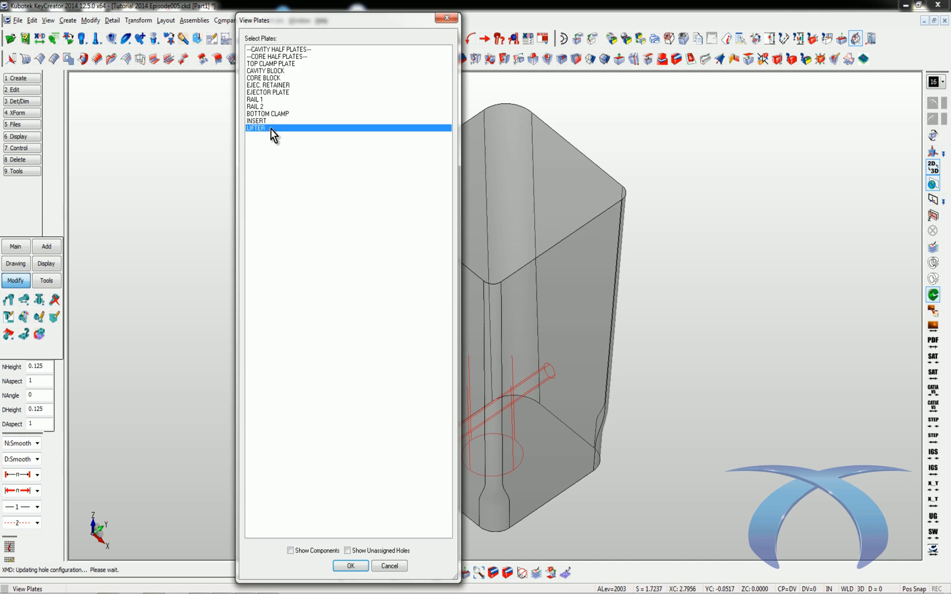
# Display the lifter together with the core block, with all other mold plates hidden.
pyautogui.doubleClick(273, 128)
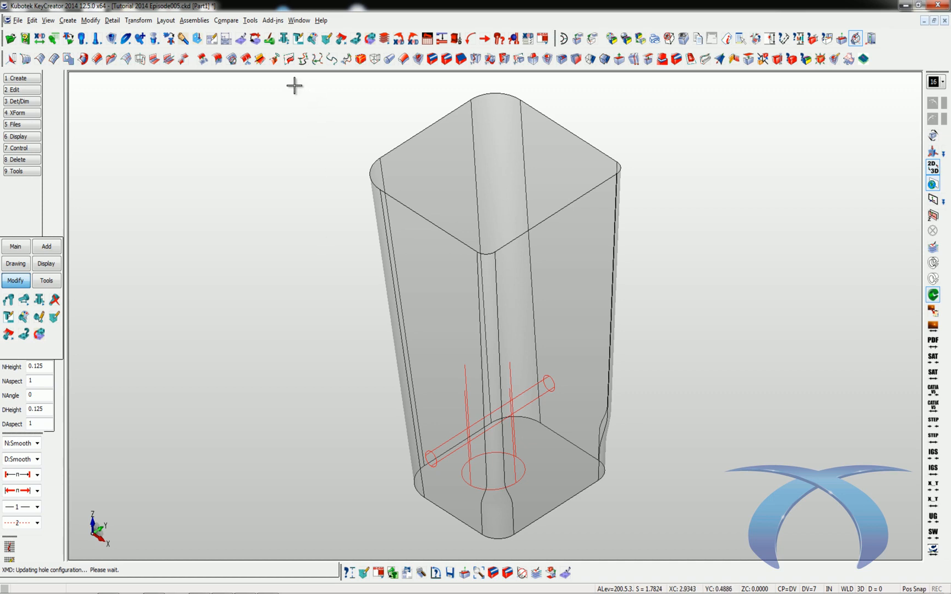
pyautogui.click(236, 40)
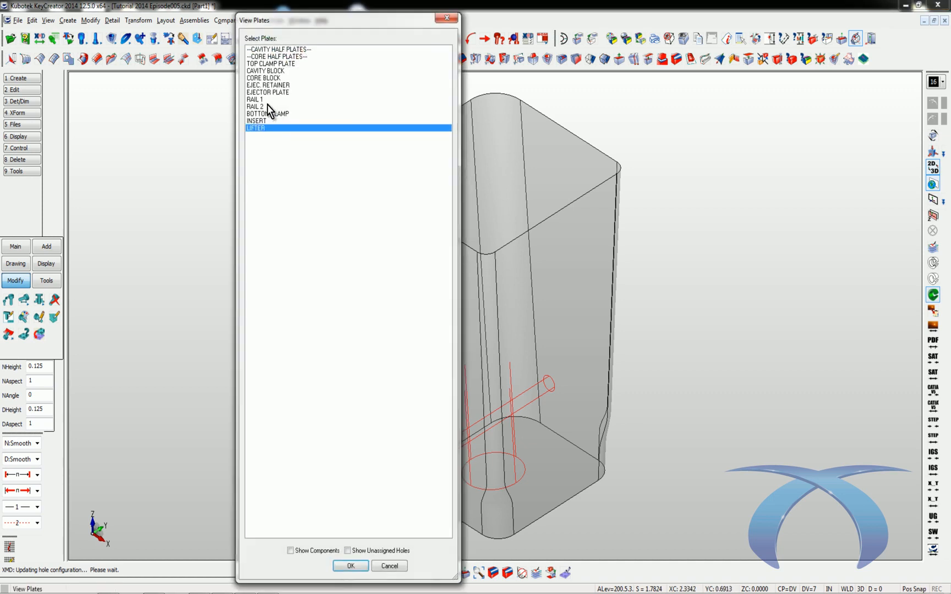
pyautogui.click(268, 79)
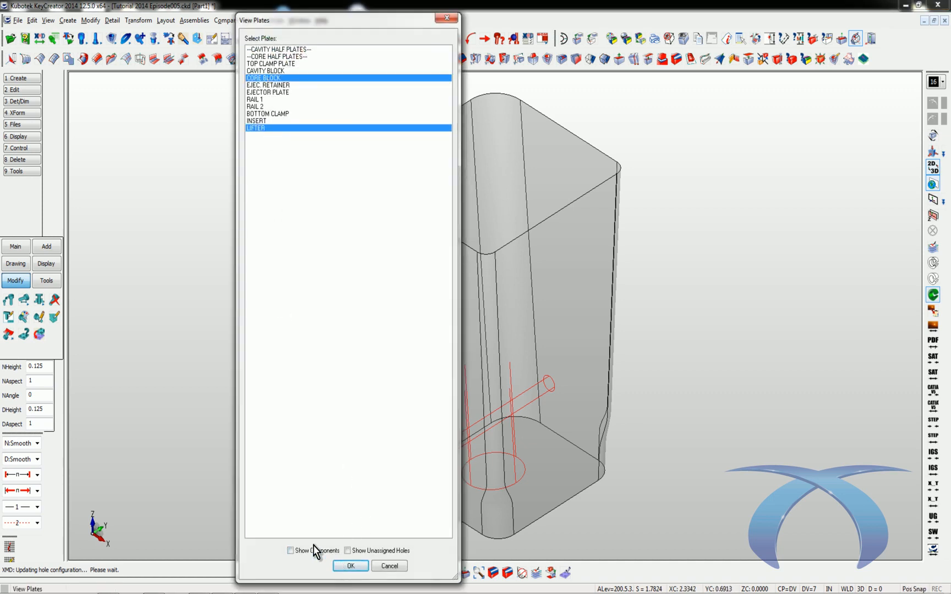
pyautogui.click(349, 566)
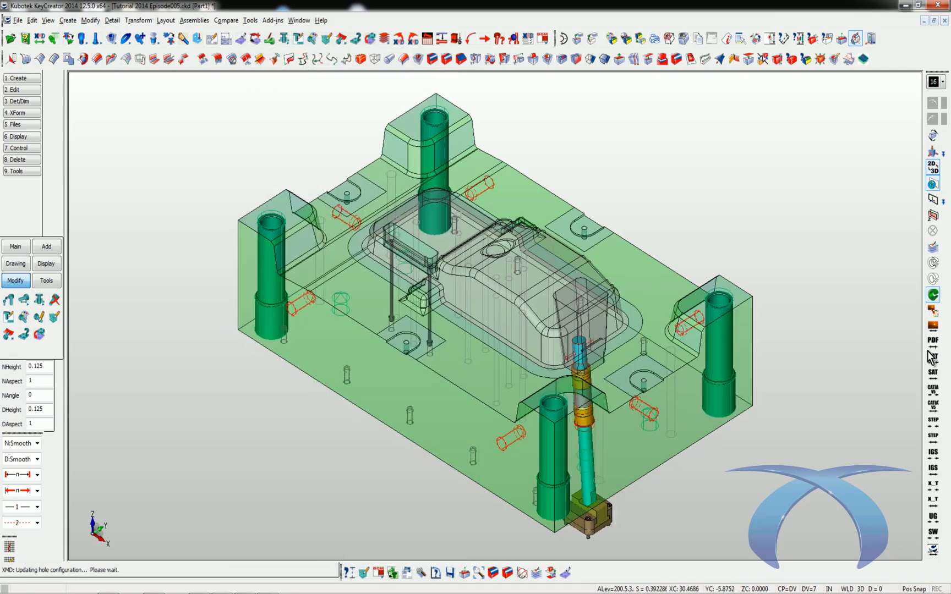
pyautogui.scroll(2, 864, 305)
pyautogui.scroll(4, 804, 159)
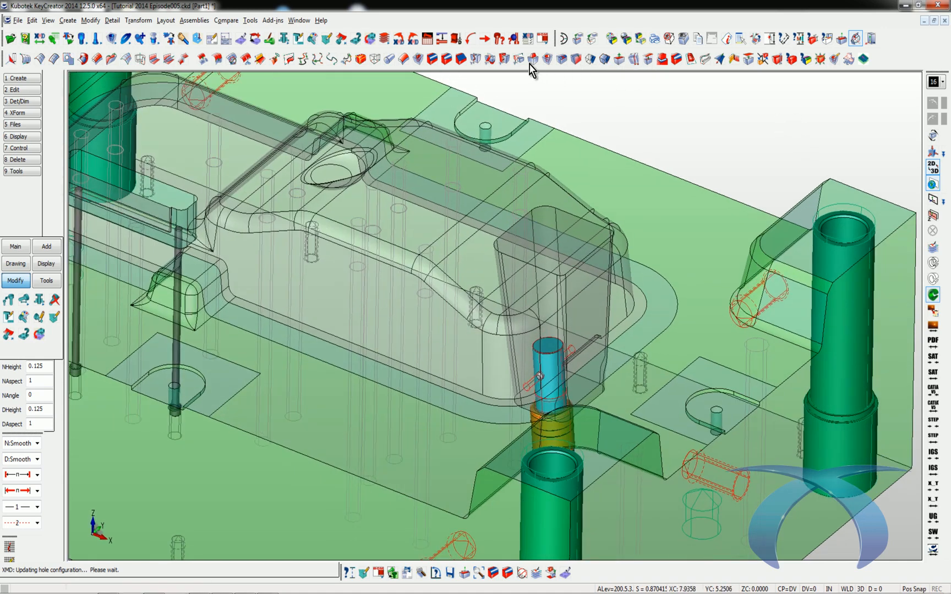
# Set up a solid trim to connected faces, prompting for the side to keep, and select the core block's smooth parting faces.
pyautogui.click(490, 60)
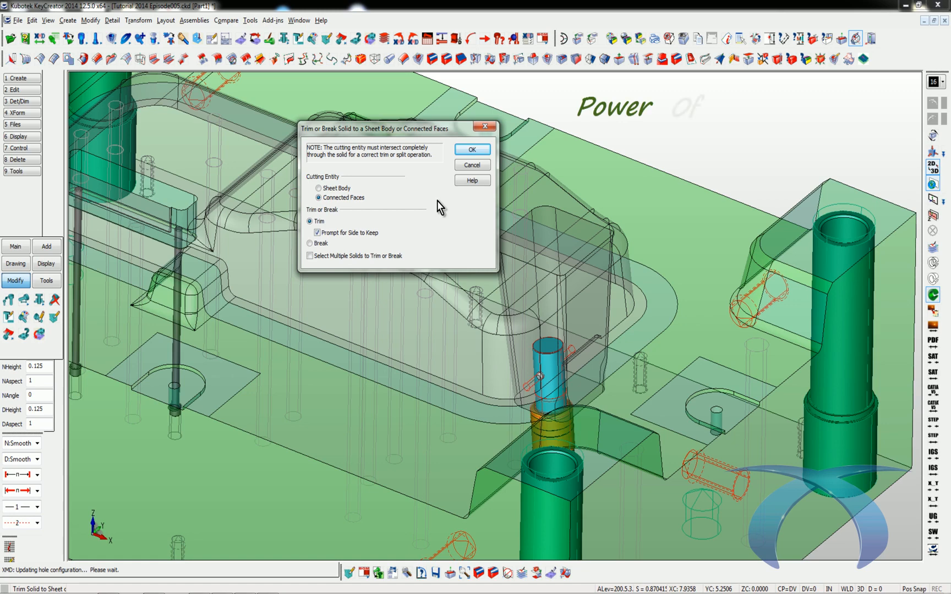
pyautogui.click(472, 150)
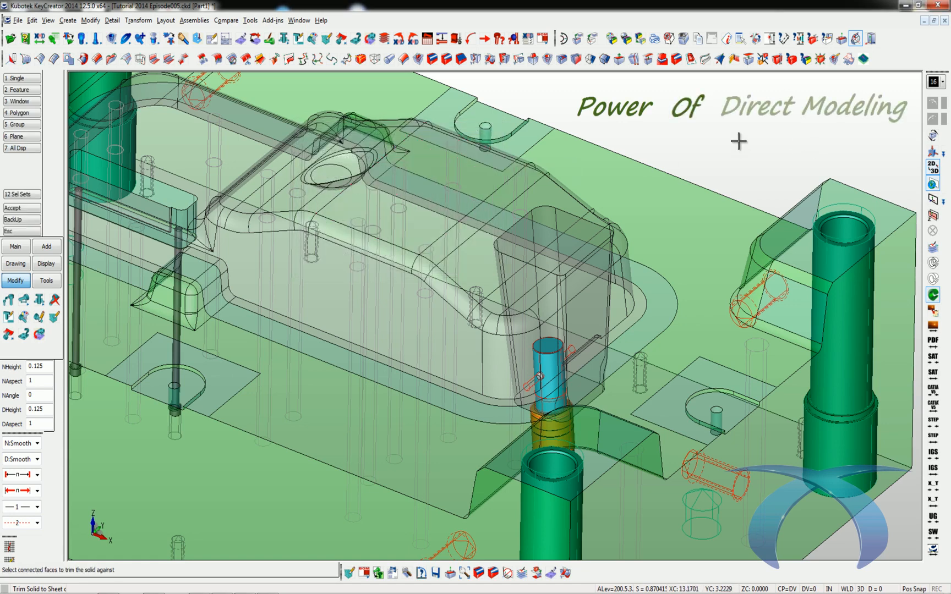
pyautogui.press('Left')
pyautogui.press('Left')
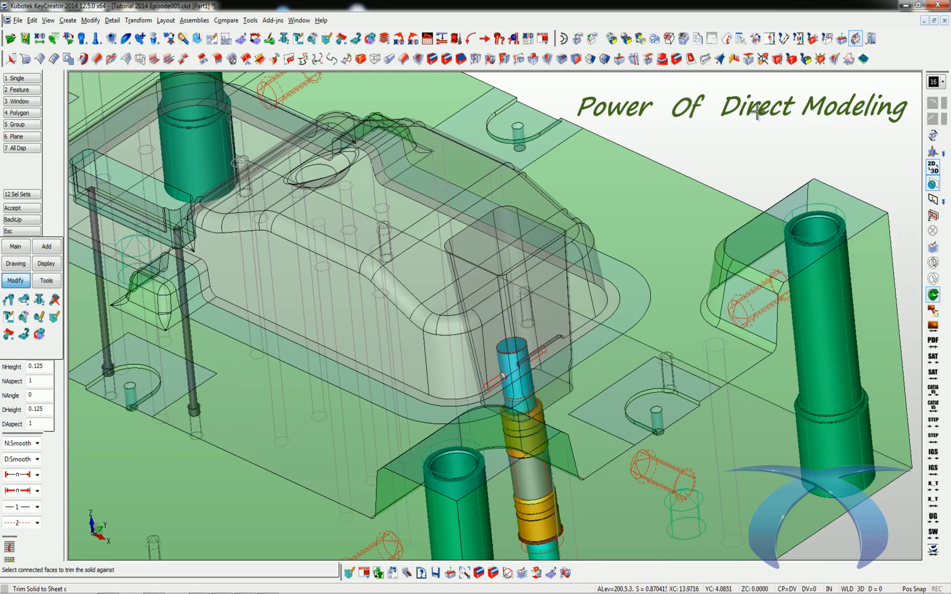
pyautogui.click(23, 89)
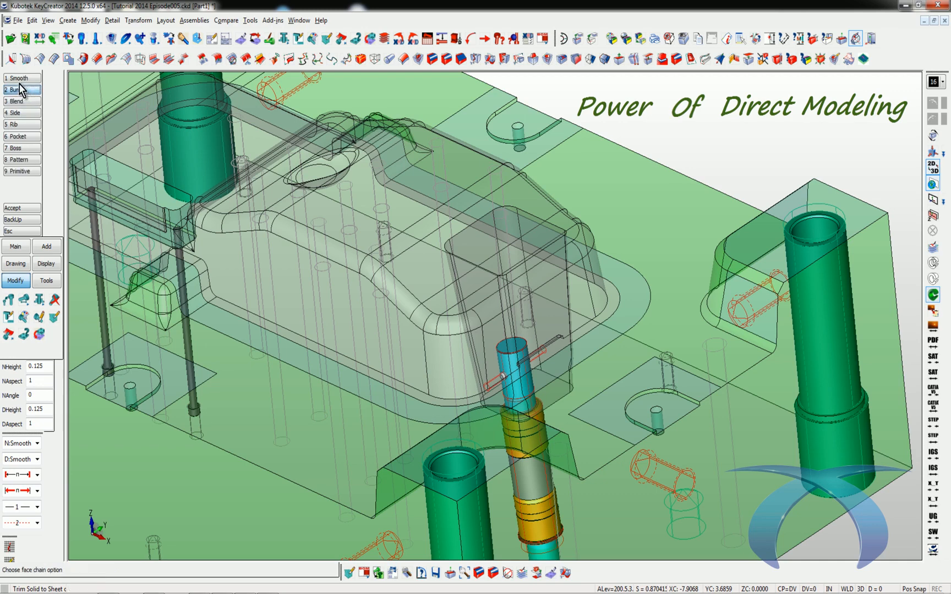
pyautogui.click(26, 78)
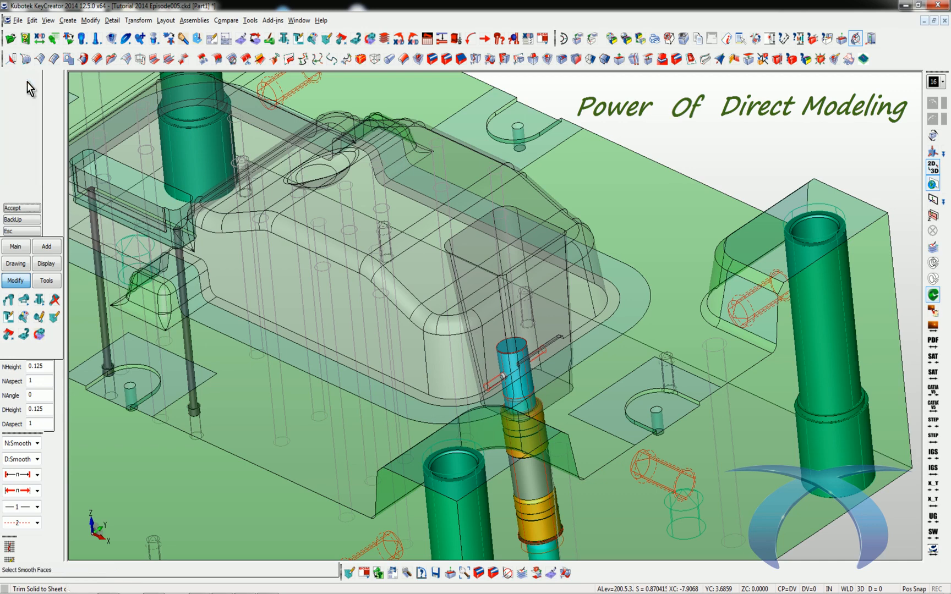
pyautogui.click(644, 282)
# Add the smooth faces of the core's molded form and of the small slot feature at the lifter to the cutting faces.
pyautogui.scroll(5, 611, 272)
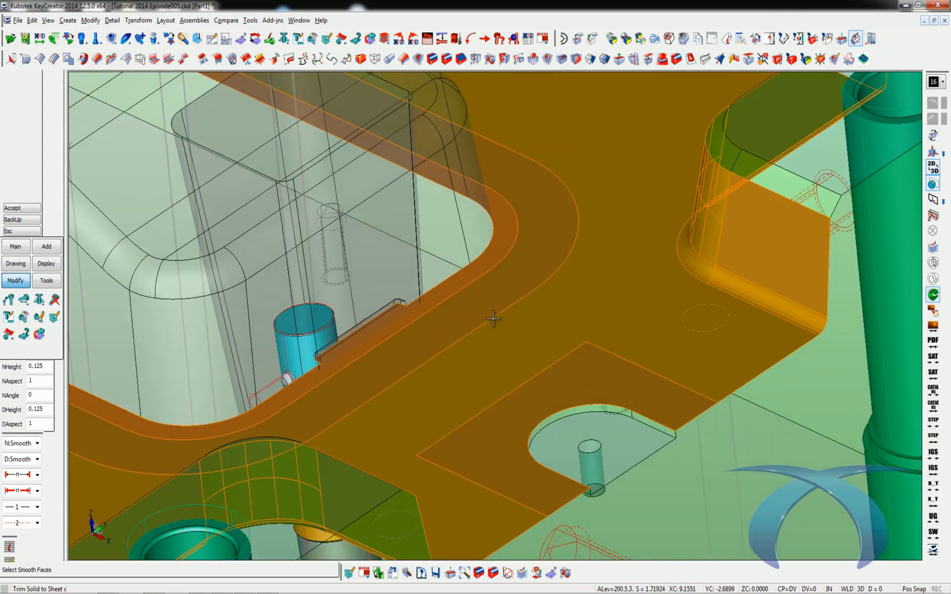
pyautogui.scroll(2, 493, 319)
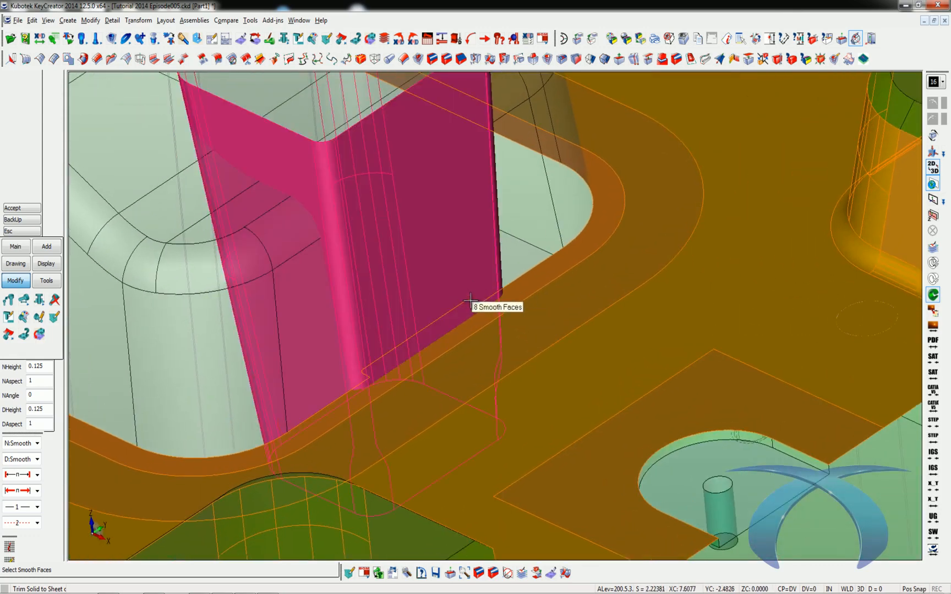
pyautogui.click(476, 298)
pyautogui.hotkey('alt', 'w')
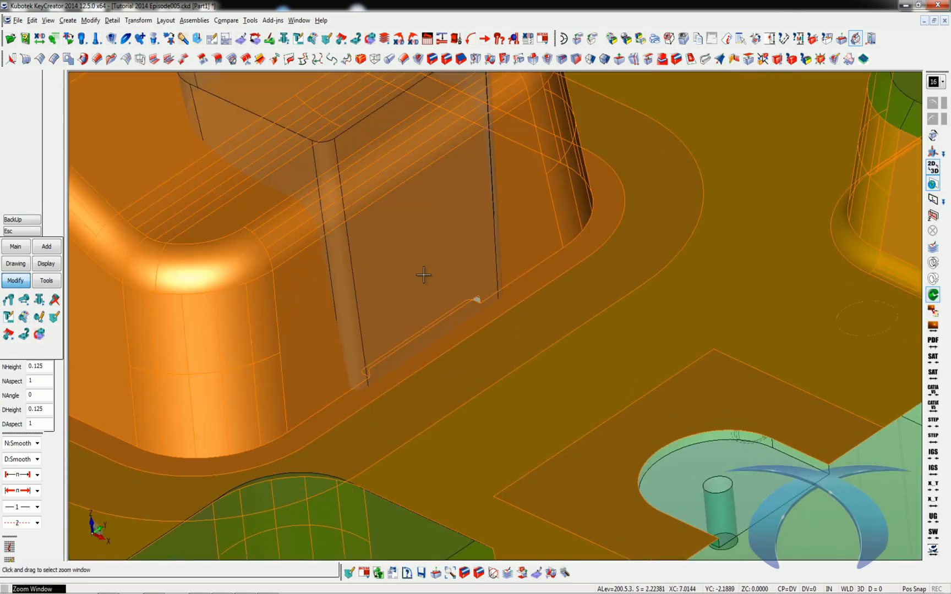
pyautogui.moveTo(423, 275); pyautogui.dragTo(542, 331)
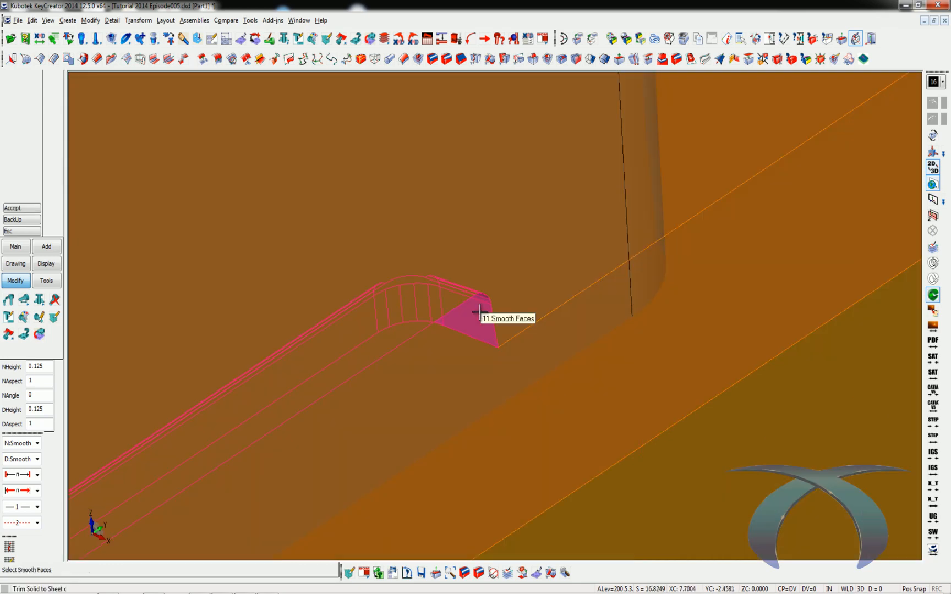
pyautogui.click(479, 313)
# Trim the lifter solid against the selected core faces, keeping the portion below them.
pyautogui.hotkey('alt', 'a')
pyautogui.moveTo(676, 189); pyautogui.dragTo(870, 298, button='middle')
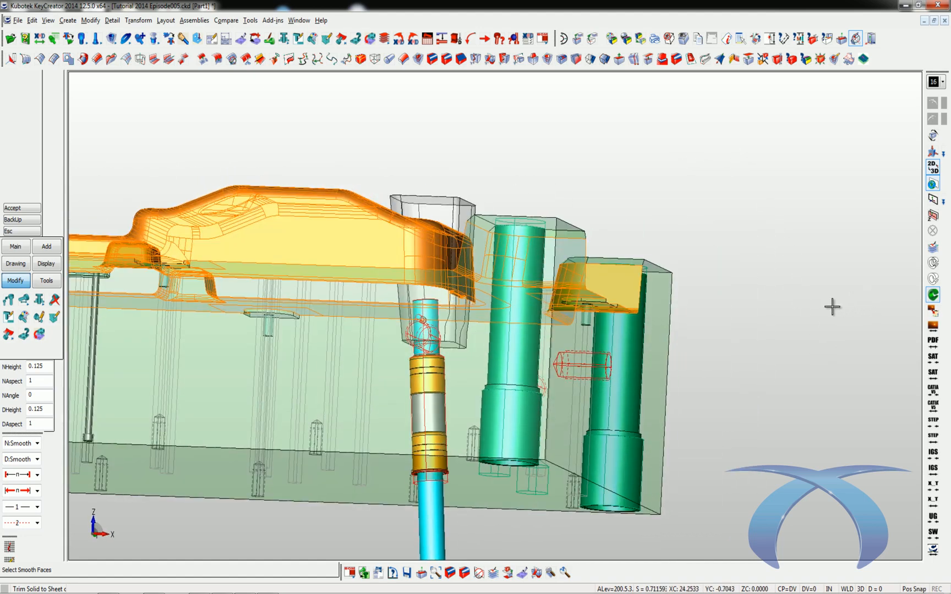
pyautogui.click(451, 325)
pyautogui.scroll(-7, 448, 327)
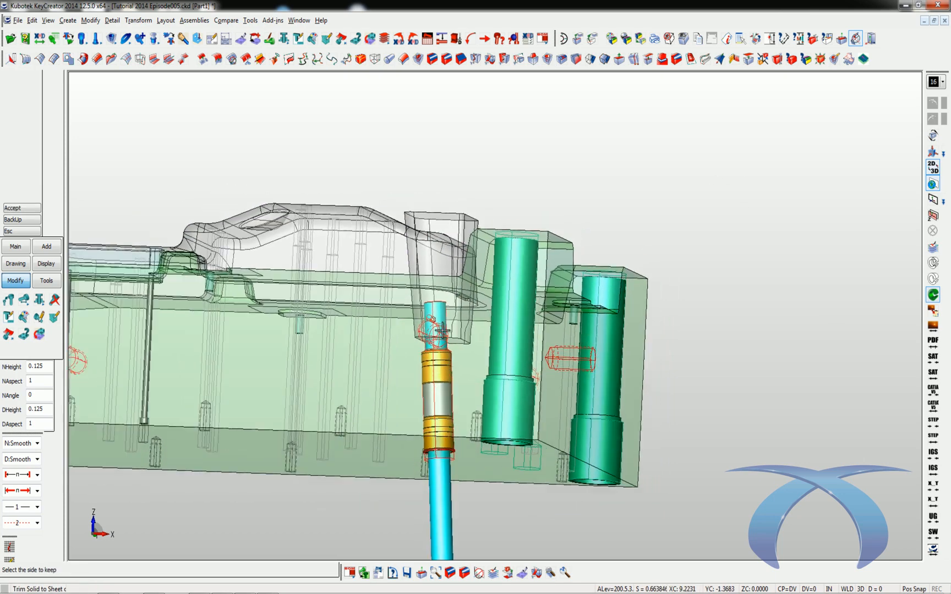
pyautogui.scroll(-1, 207, 479)
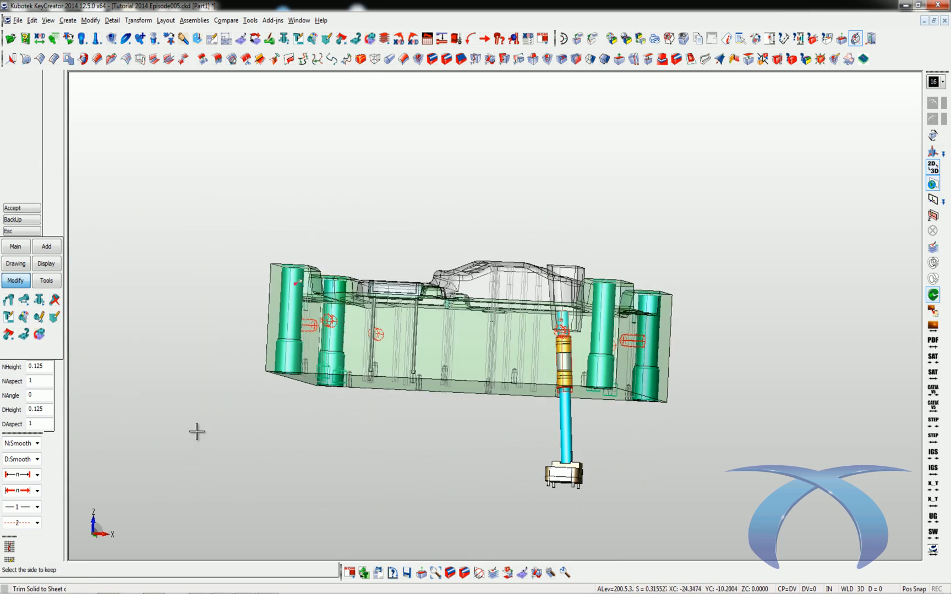
pyautogui.press('Down')
pyautogui.press('Down')
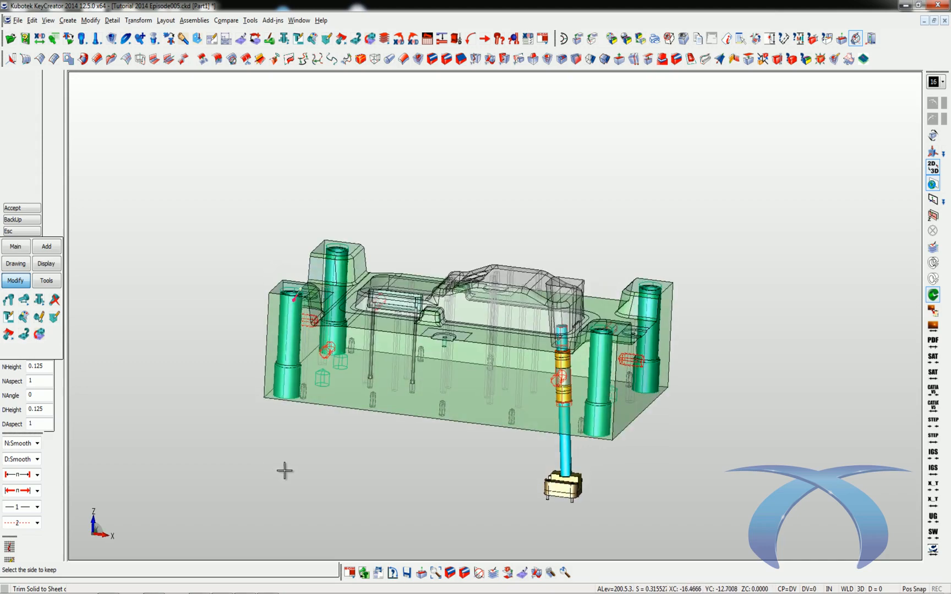
pyautogui.press('Return')
pyautogui.scroll(6, 393, 459)
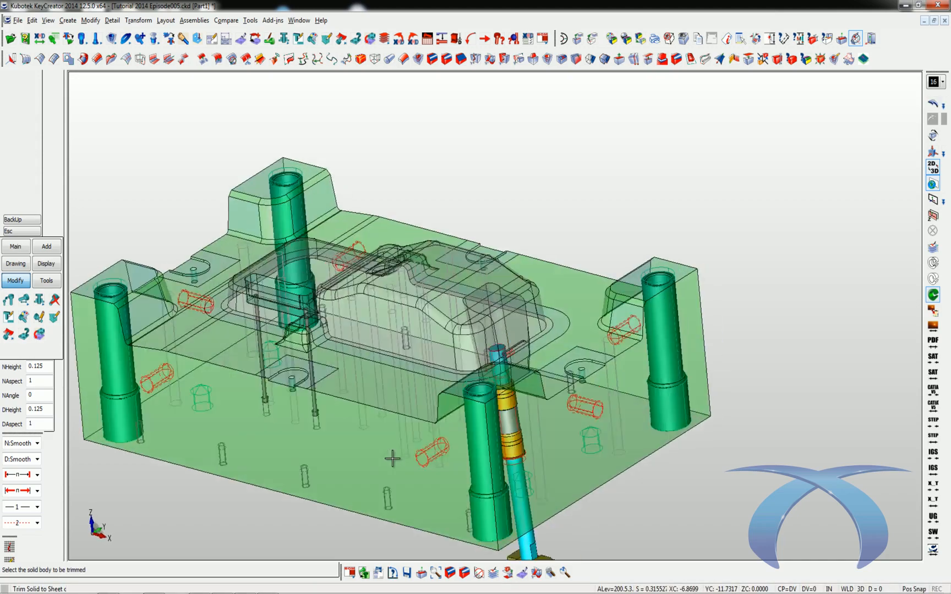
pyautogui.scroll(5, 718, 186)
pyautogui.scroll(2, 718, 186)
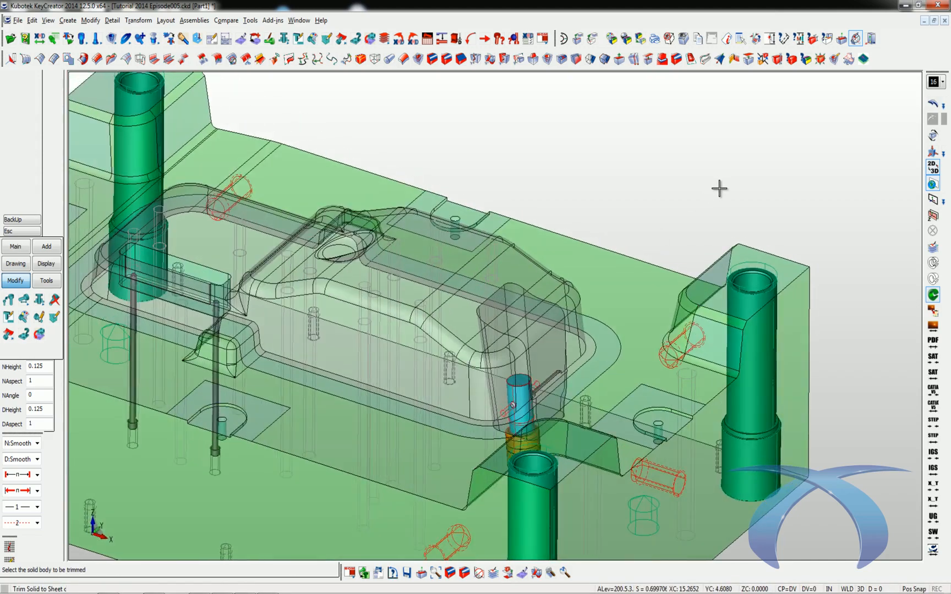
pyautogui.press('Escape')
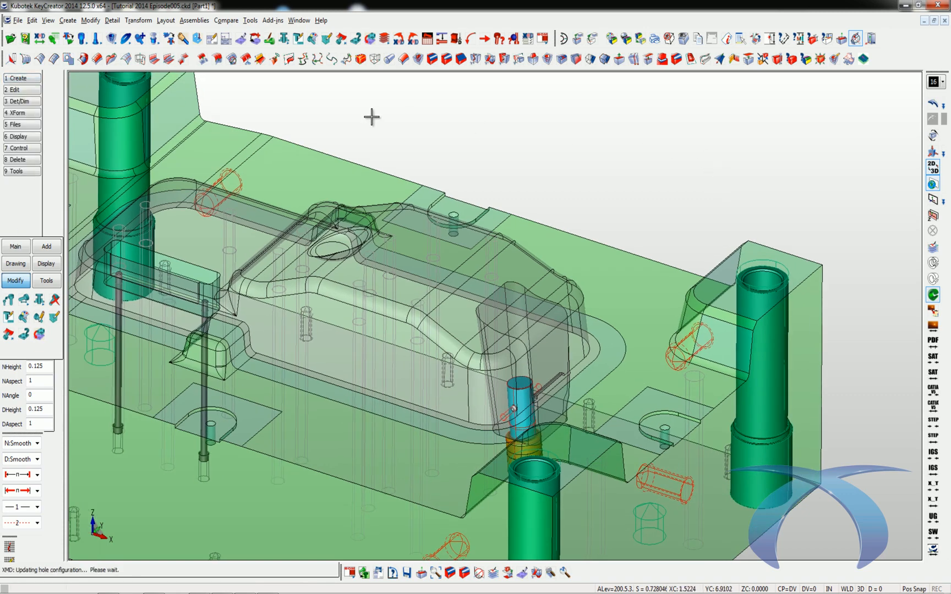
# Display the lifter alone and chamfer its bottom edge with a length of 0.15 at 45 degrees.
pyautogui.click(243, 38)
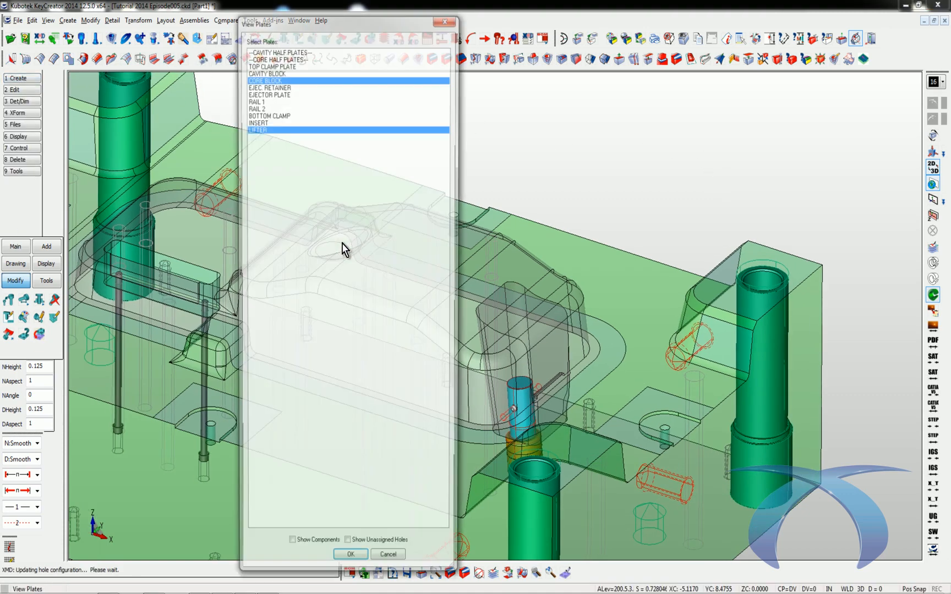
pyautogui.doubleClick(273, 130)
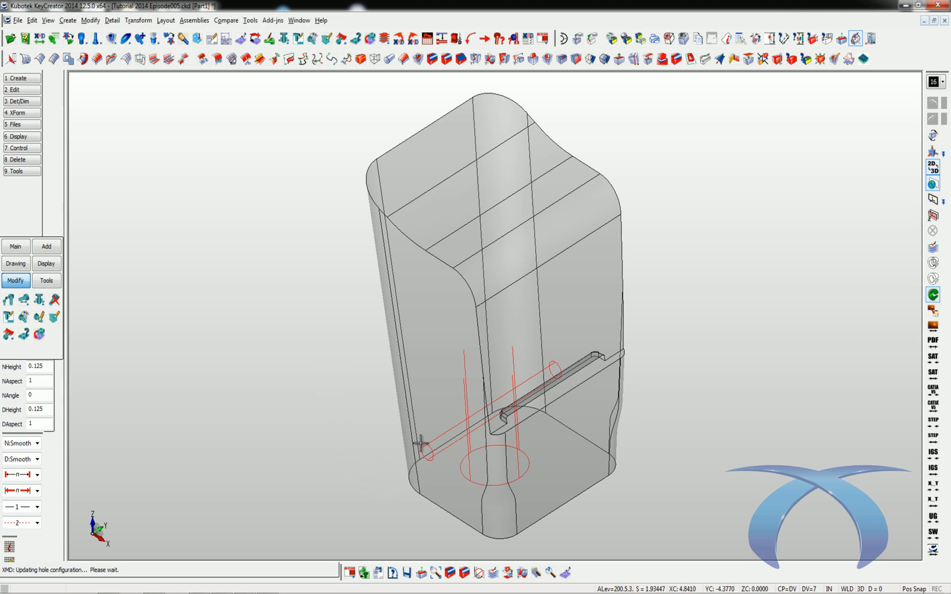
pyautogui.click(459, 60)
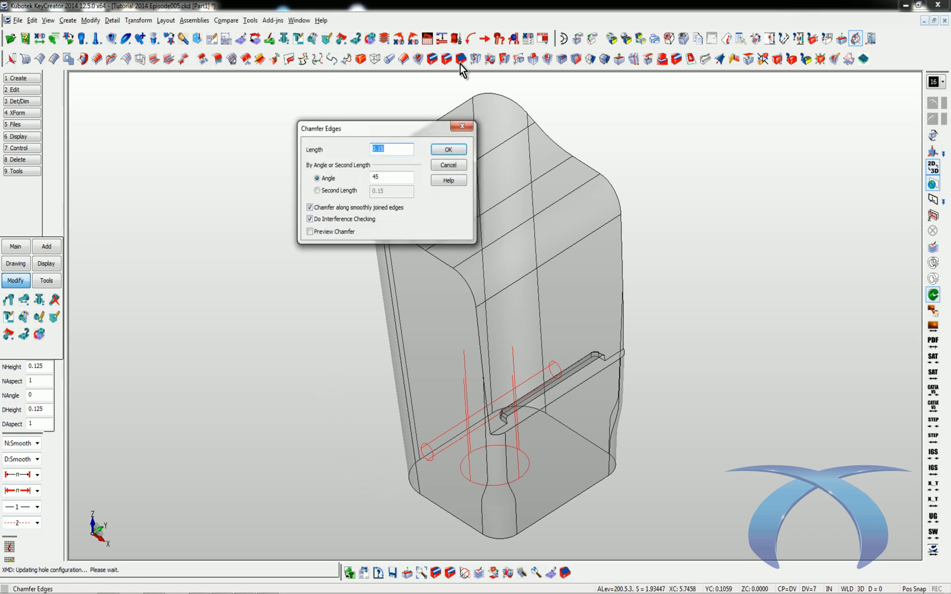
pyautogui.press('Return')
pyautogui.click(586, 490)
pyautogui.press('Return')
pyautogui.press('Escape')
# Display the core block plate together with the untrimmed lifter copy on level 2000.
pyautogui.click(246, 55)
pyautogui.doubleClick(263, 86)
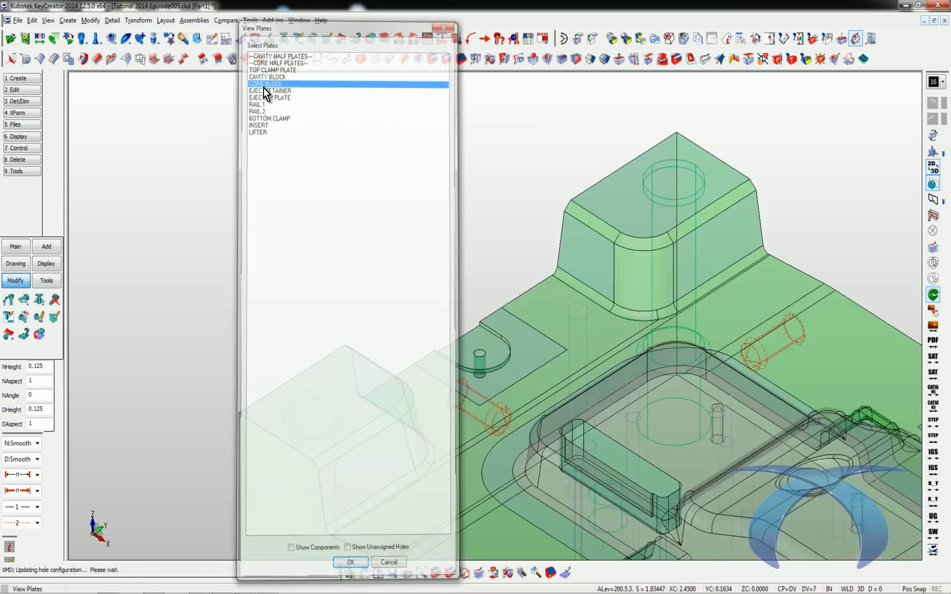
pyautogui.write('0')
pyautogui.press('Return')
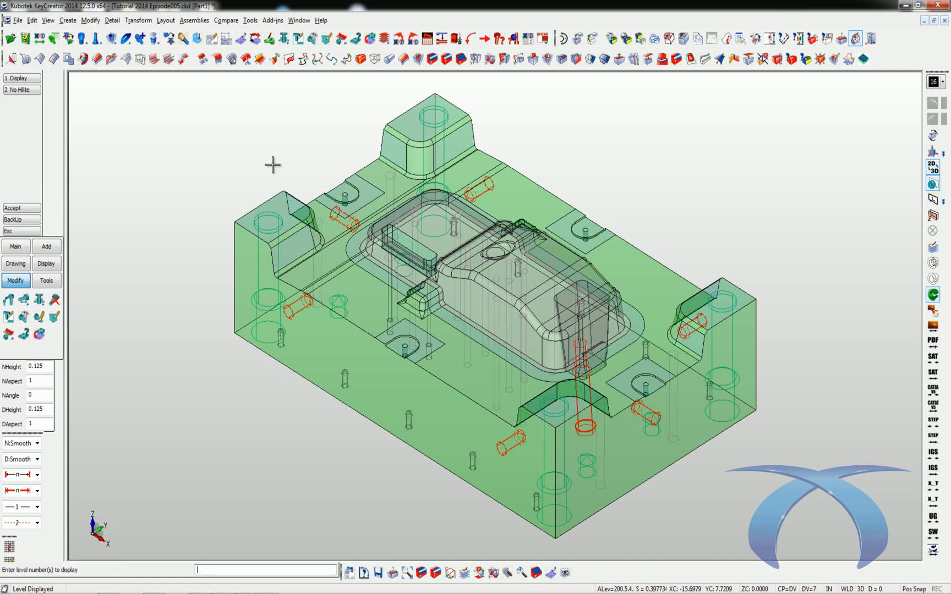
pyautogui.press('Escape')
pyautogui.hotkey('alt', 'w')
pyautogui.moveTo(509, 248); pyautogui.dragTo(636, 404)
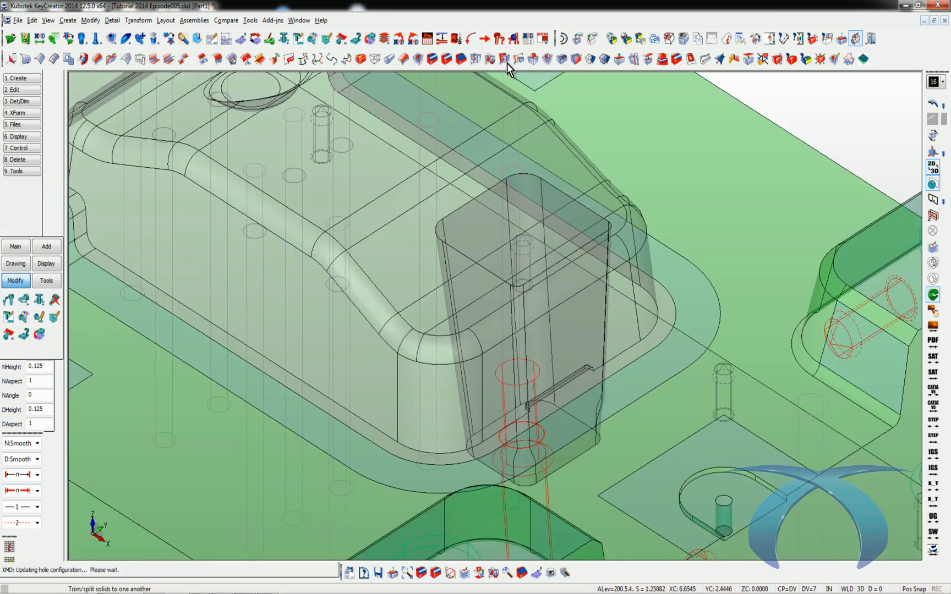
# Subtract the untrimmed lifter copy from the core block to cut the lifter pocket.
pyautogui.click(604, 58)
pyautogui.click(594, 256)
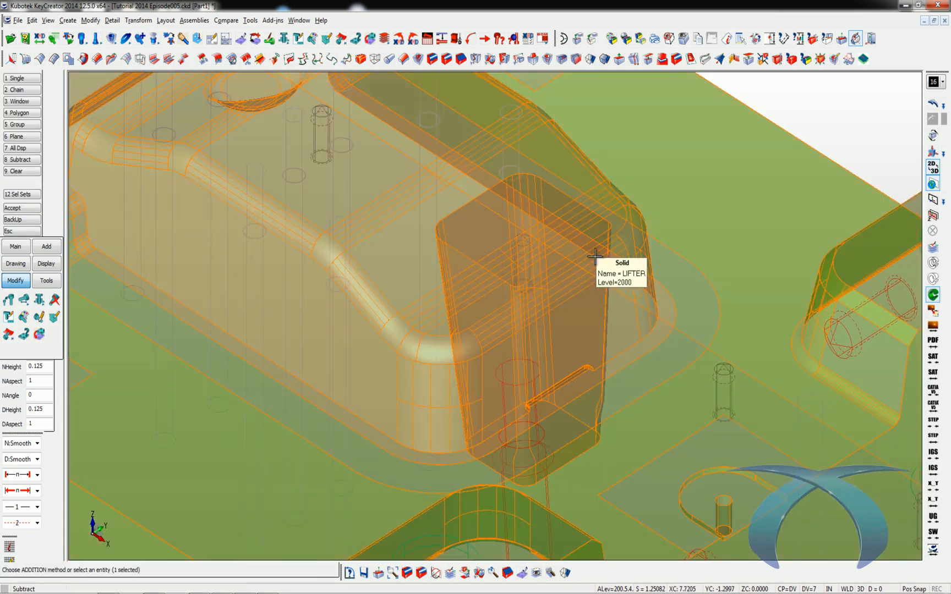
pyautogui.press('Return')
pyautogui.click(594, 255)
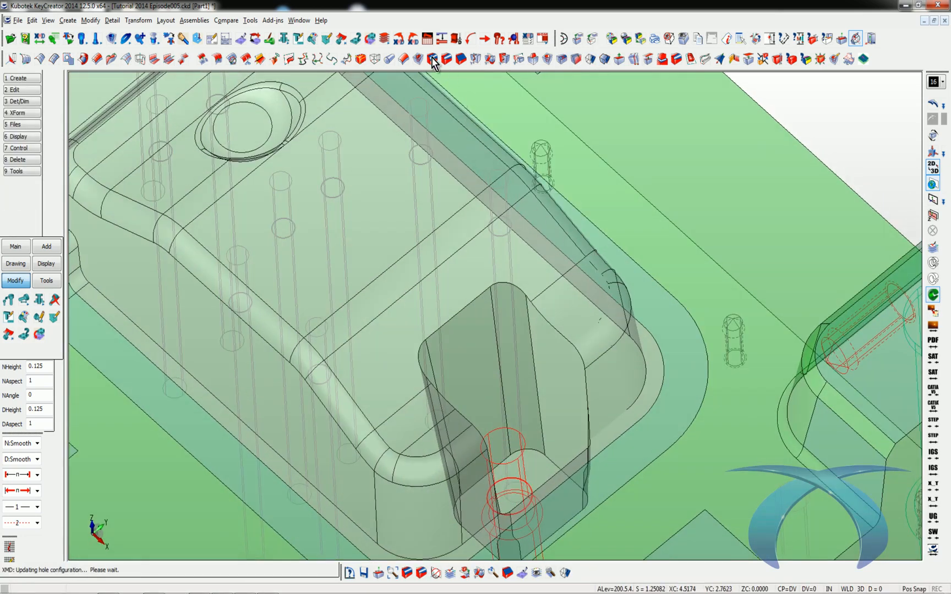
# Blend the bottom edges of the lifter pocket in the core block with a constant radius of 0.12.
pyautogui.click(433, 59)
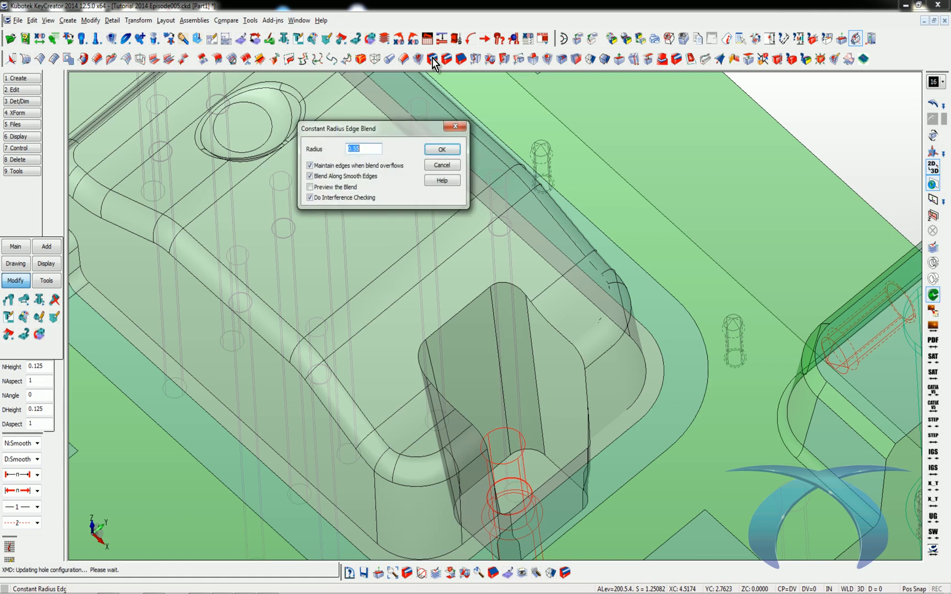
pyautogui.write('.12')
pyautogui.press('Return')
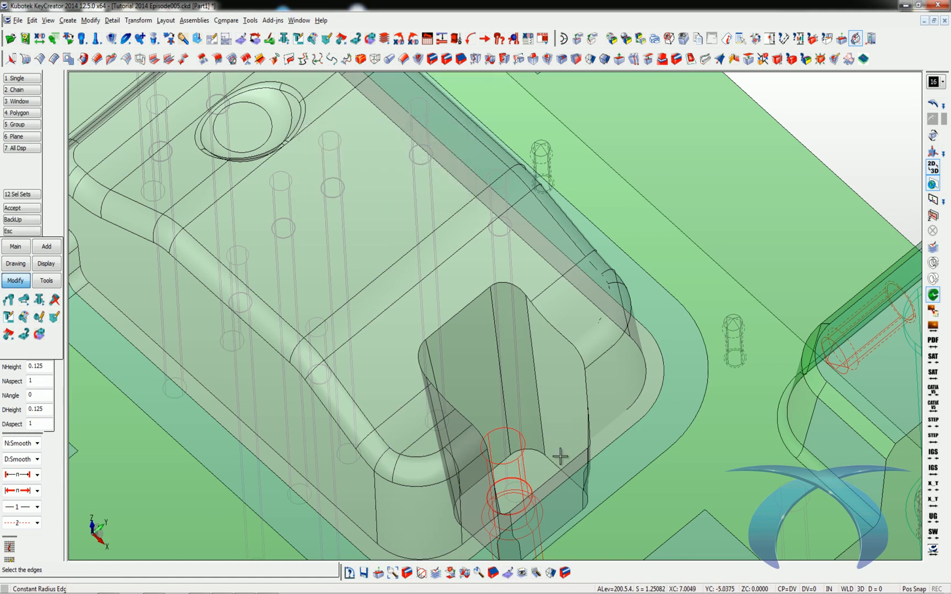
pyautogui.click(558, 464)
pyautogui.hotkey('alt', 'l')
pyautogui.press('Return')
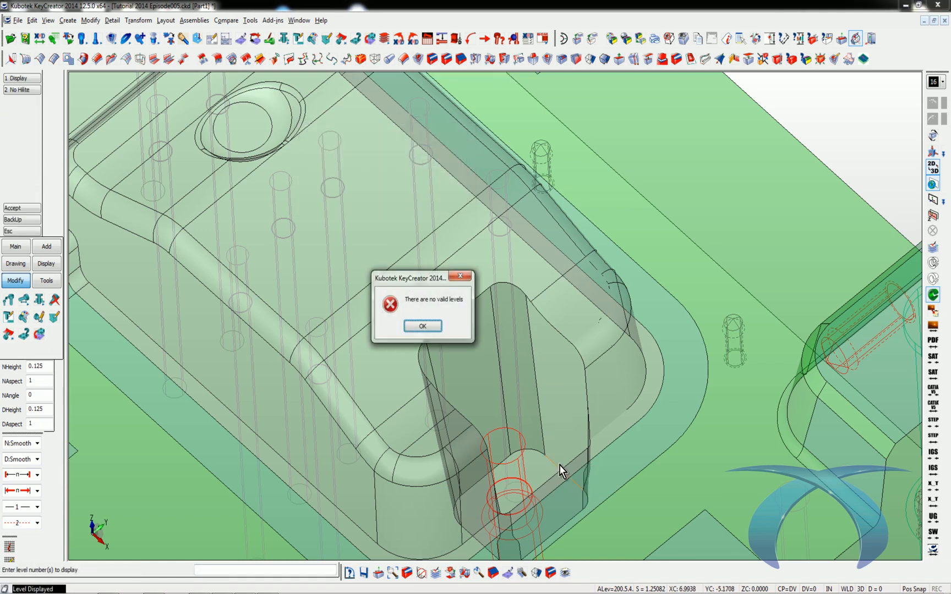
pyautogui.click(422, 327)
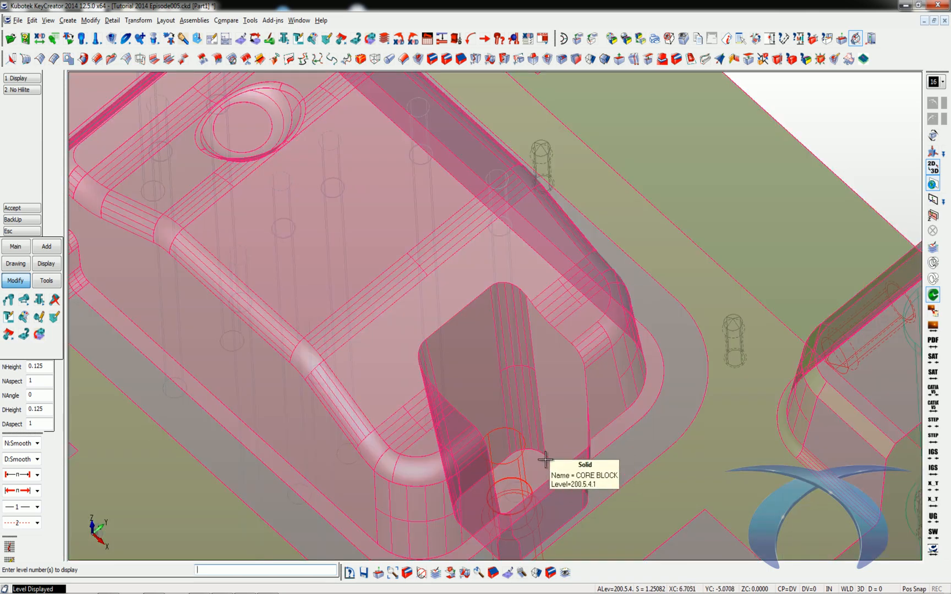
pyautogui.press('Escape')
pyautogui.press('Return')
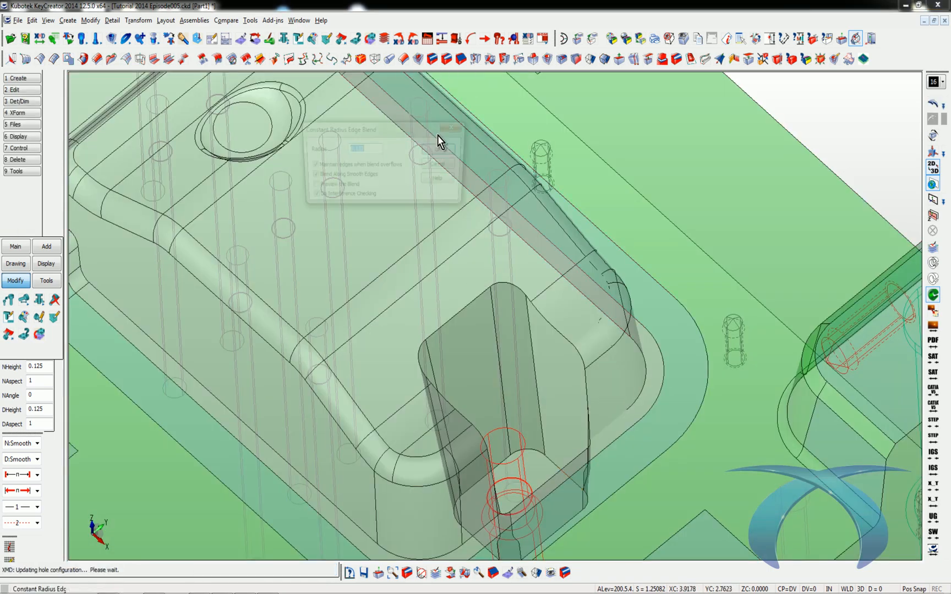
pyautogui.click(444, 150)
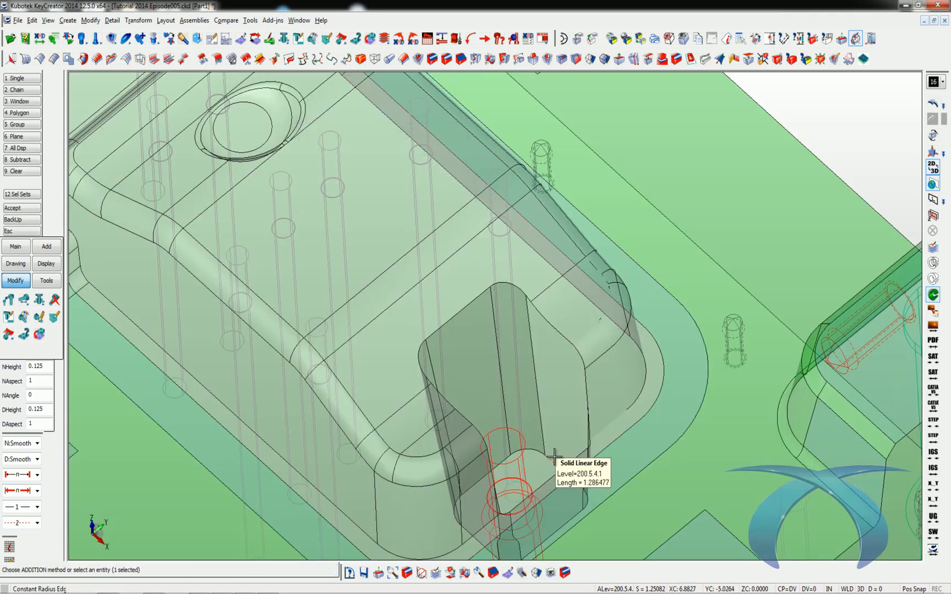
pyautogui.press('Return')
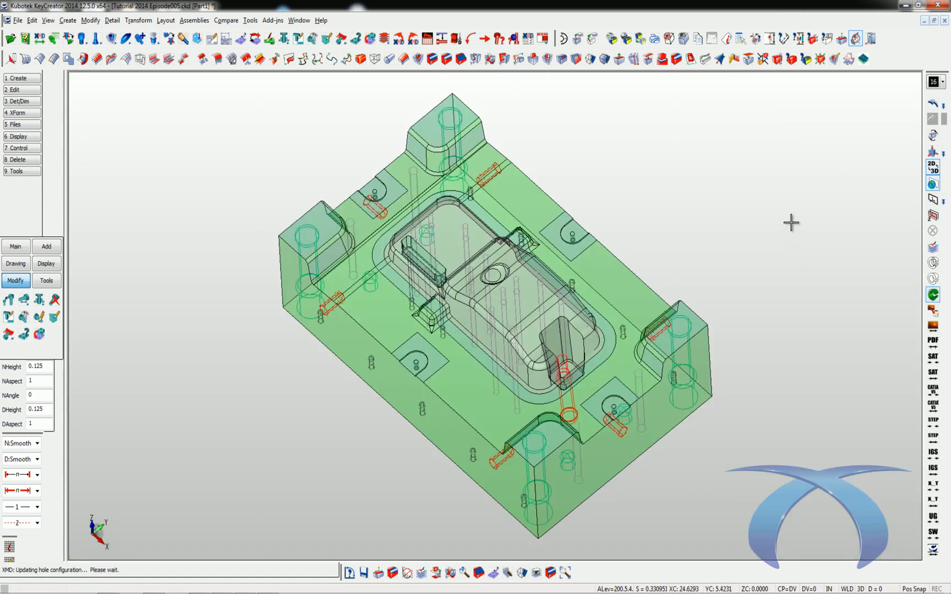
# Open the Section BB drawing with hidden lines extracted, focused on the lifter area.
pyautogui.scroll(5, 643, 330)
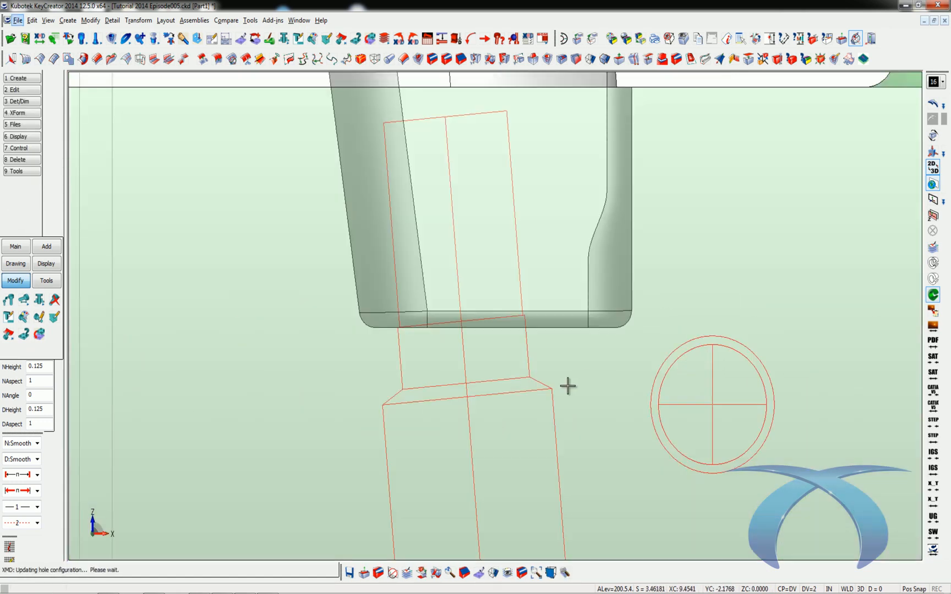
pyautogui.hotkey('ctrl', 'd')
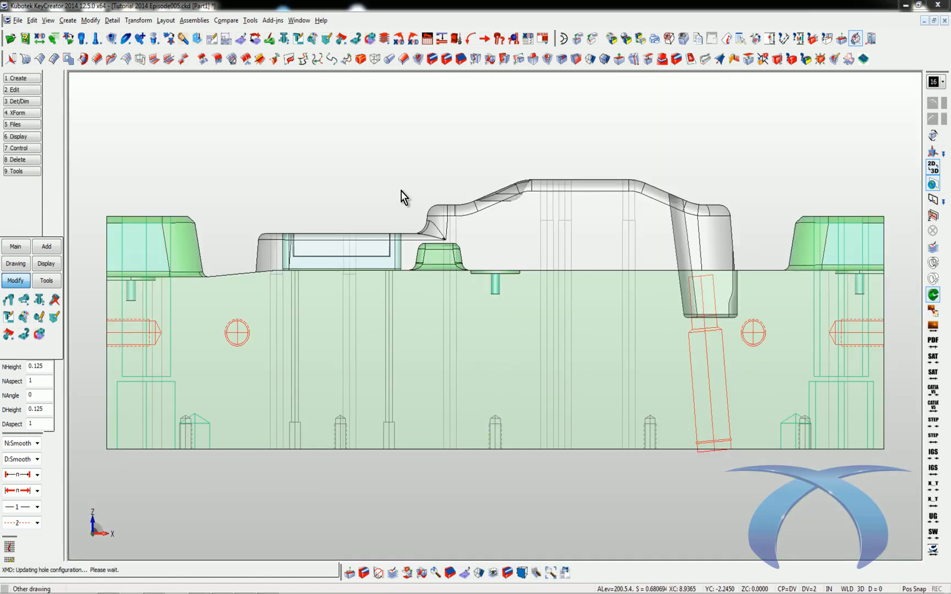
pyautogui.doubleClick(234, 312)
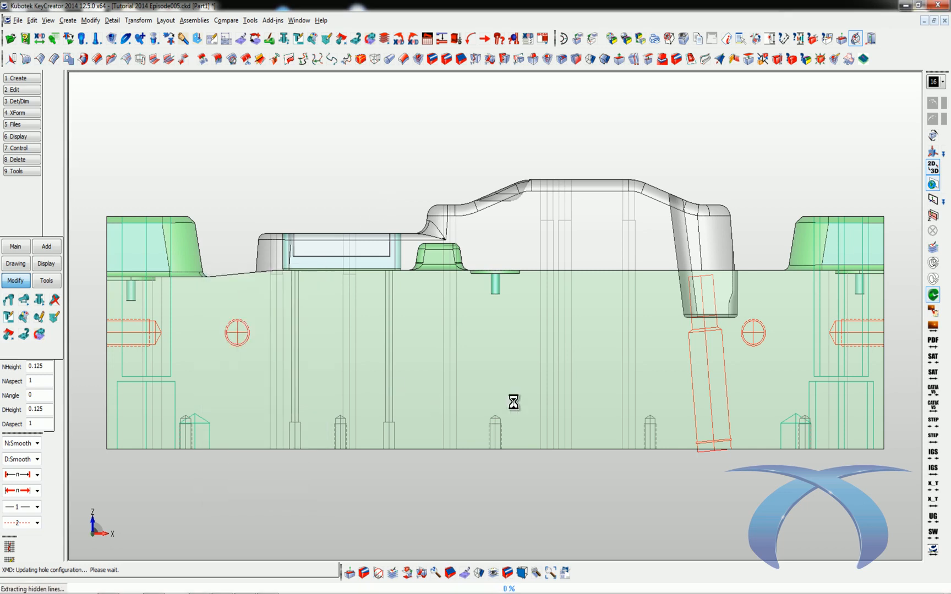
pyautogui.scroll(5, 599, 339)
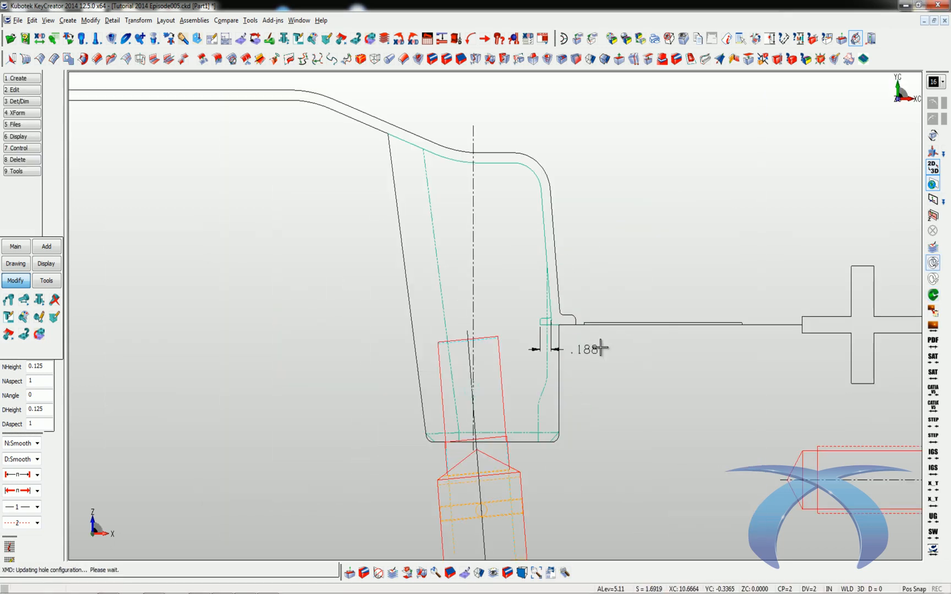
# Change the lifter plate's component geometry style in Section BB to Section.
pyautogui.click(318, 38)
pyautogui.click(429, 205)
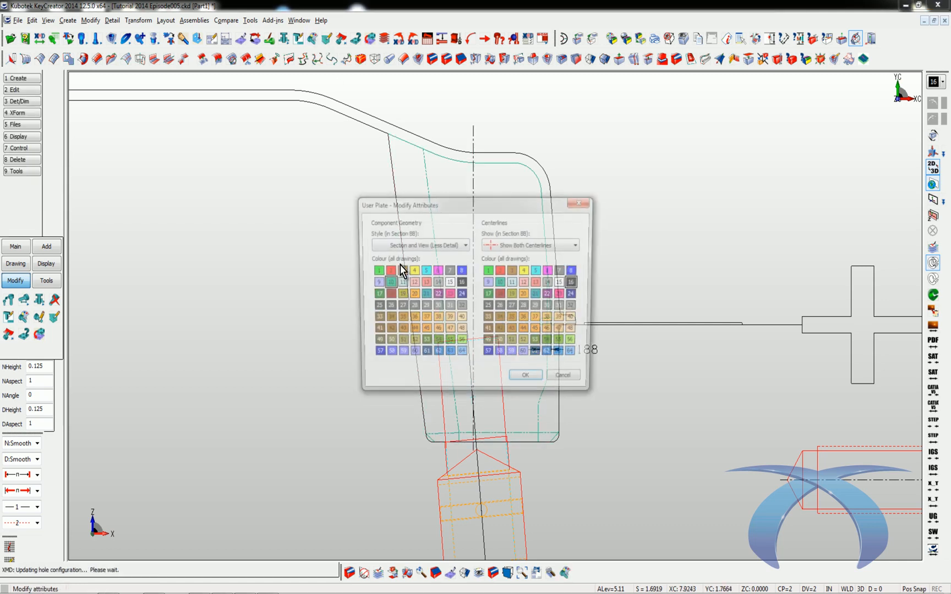
pyautogui.click(451, 250)
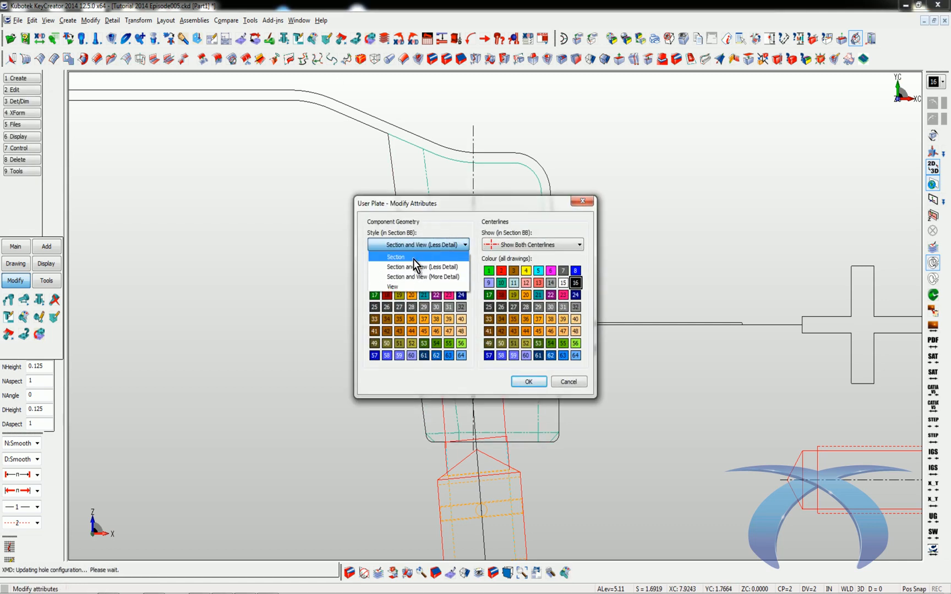
pyautogui.click(413, 259)
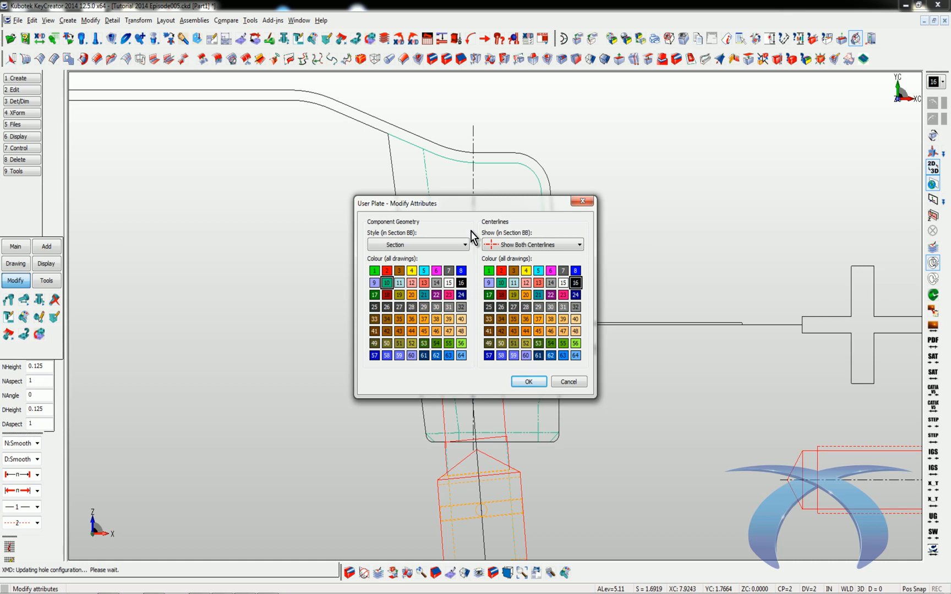
pyautogui.click(529, 382)
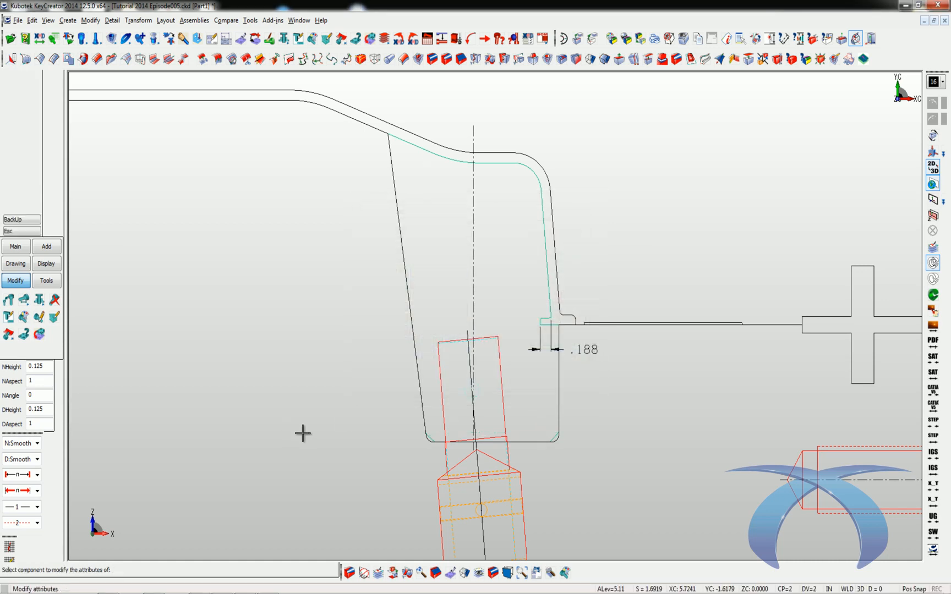
pyautogui.press('Escape')
# Examine the clearance between the lifter's bottom chamfer and the blended pocket corner in the section drawing.
pyautogui.hotkey('ctrl', 'q')
pyautogui.press('Escape')
pyautogui.hotkey('alt', 'w')
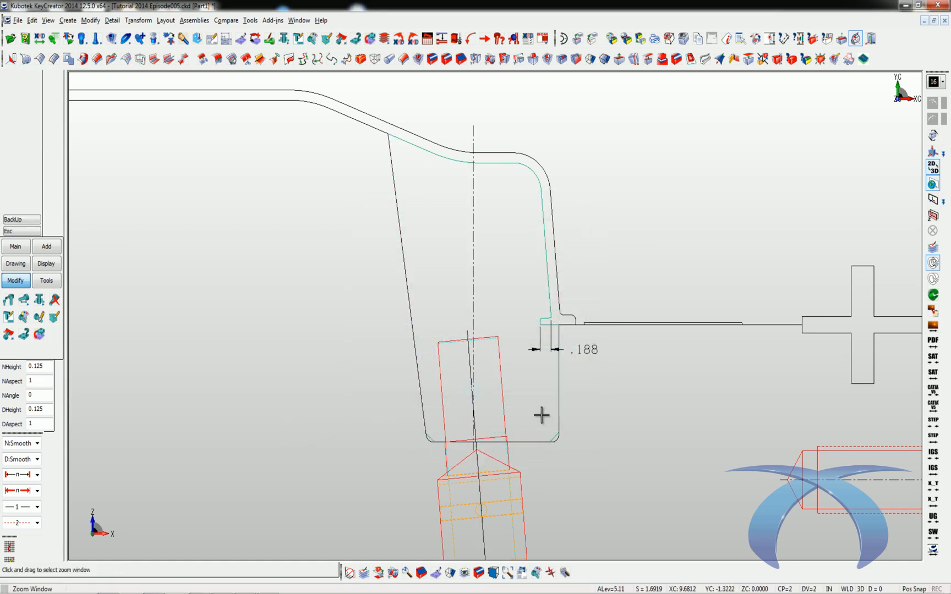
pyautogui.moveTo(536, 399); pyautogui.dragTo(582, 450)
pyautogui.hotkey('ctrl', 'q')
pyautogui.press('Escape')
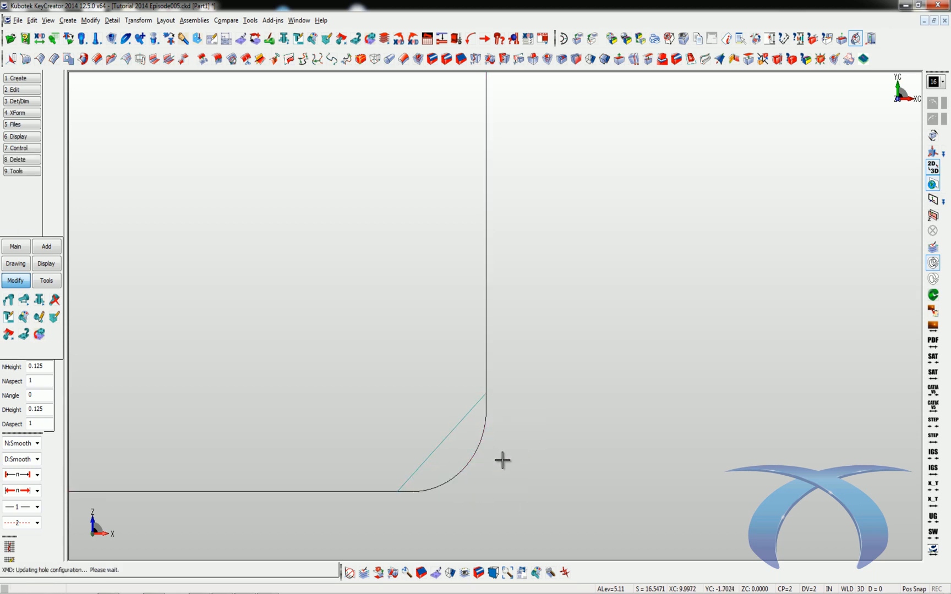
pyautogui.hotkey('alt', 'h')
pyautogui.hotkey('alt', 'h')
pyautogui.hotkey('alt', 'h')
pyautogui.hotkey('alt', 'h')
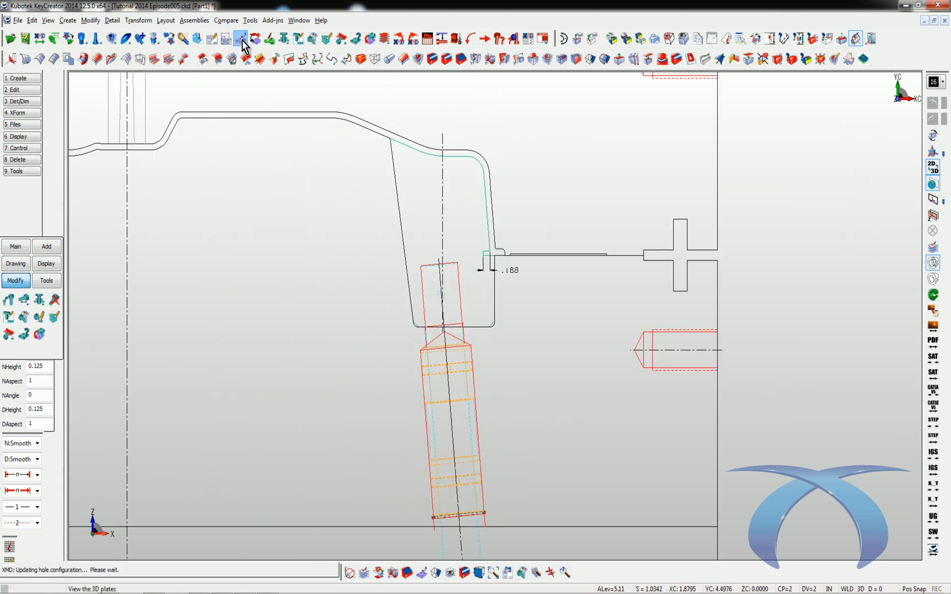
# Display all core half plates in 3D and inspect the assembly with its components around the lifter.
pyautogui.click(241, 39)
pyautogui.click(278, 57)
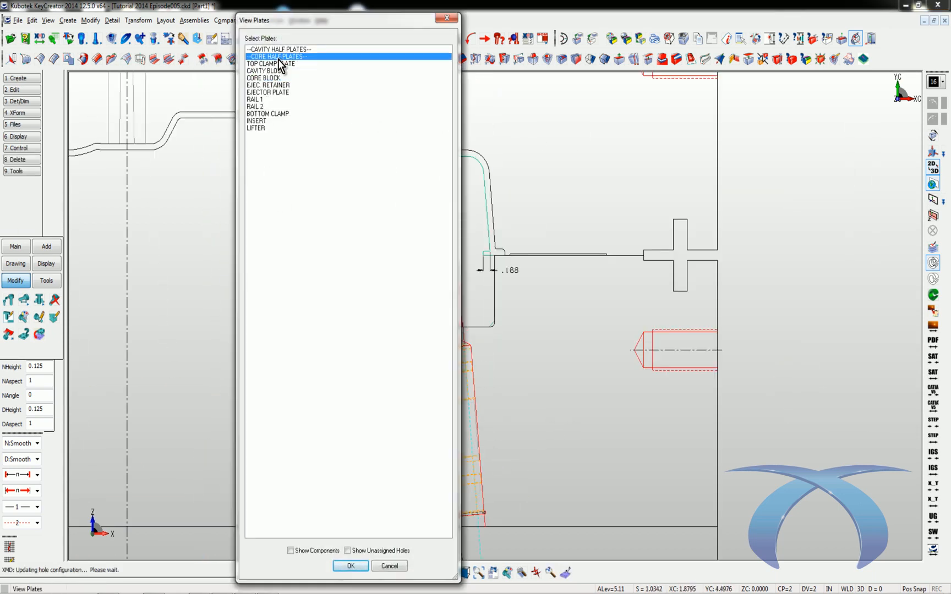
pyautogui.click(350, 565)
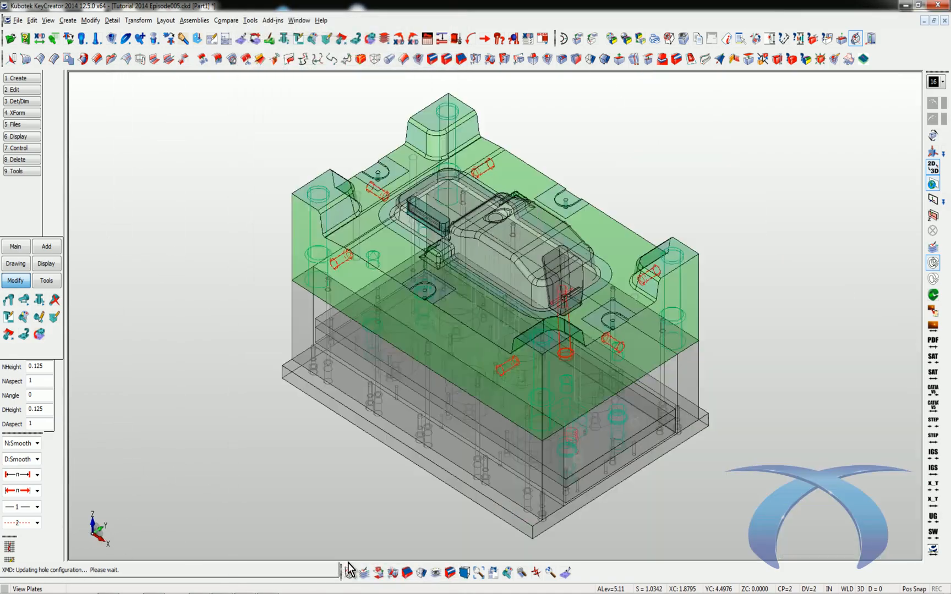
pyautogui.scroll(3, 794, 214)
pyautogui.moveTo(794, 213); pyautogui.dragTo(697, 131, button='middle')
pyautogui.scroll(-3, 697, 132)
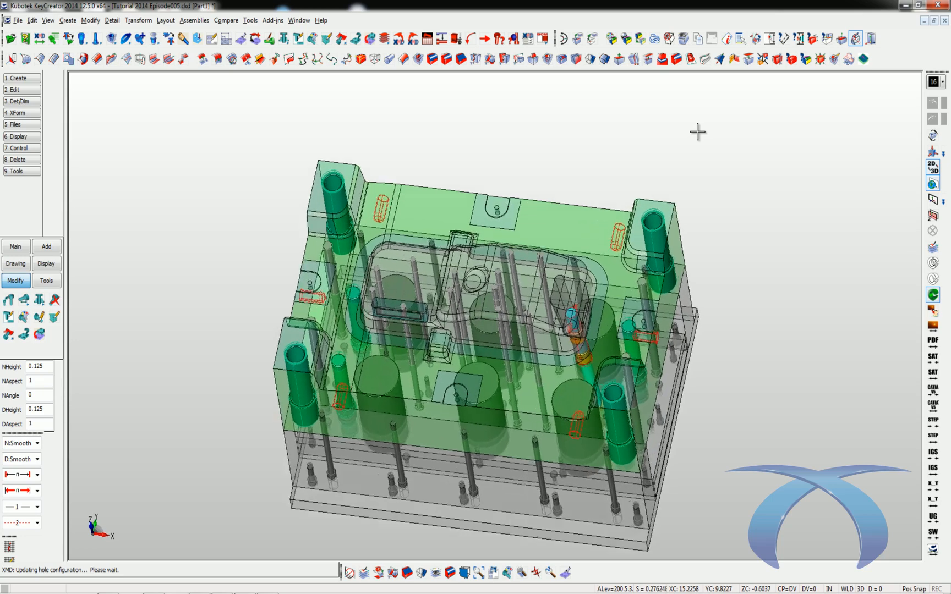